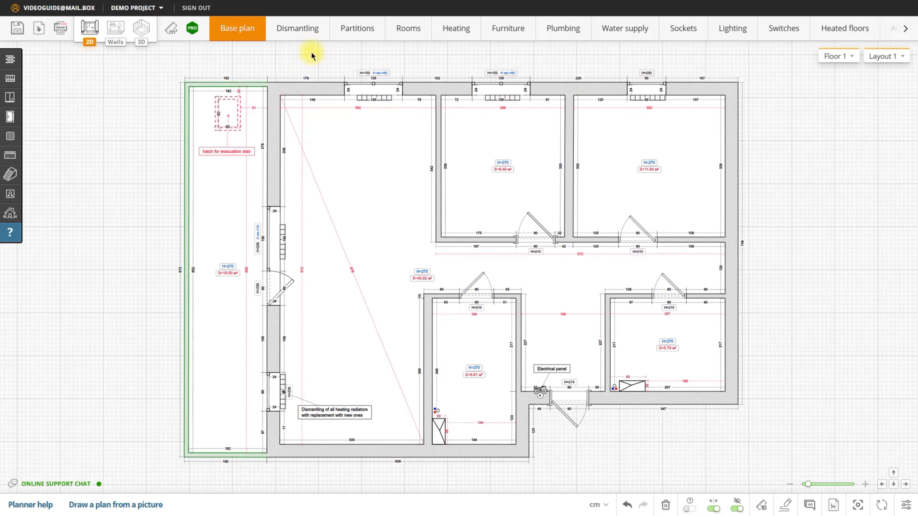
# - View the project's Dismantling, Partitions, Rooms, Heating, Furniture and Ceilings plans one after another
pyautogui.click(446, 42)
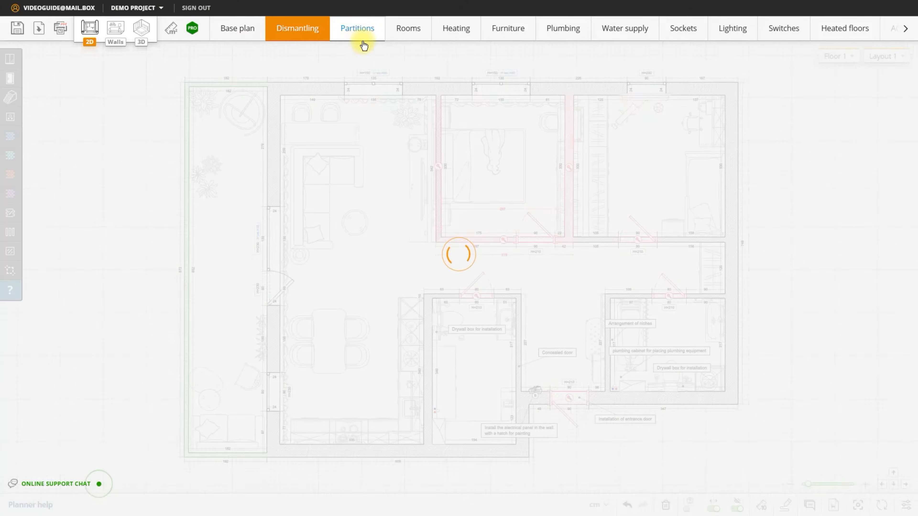
pyautogui.click(359, 38)
pyautogui.click(410, 38)
pyautogui.click(457, 38)
pyautogui.click(513, 34)
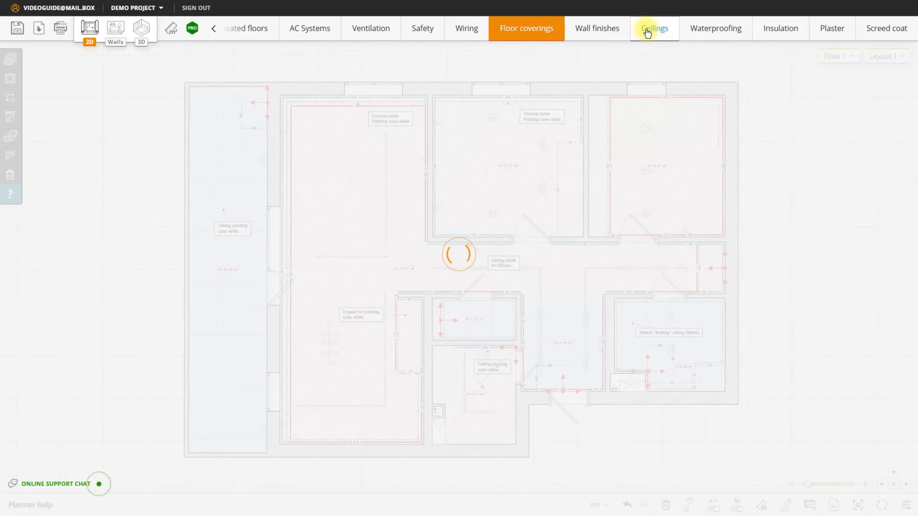
pyautogui.click(654, 31)
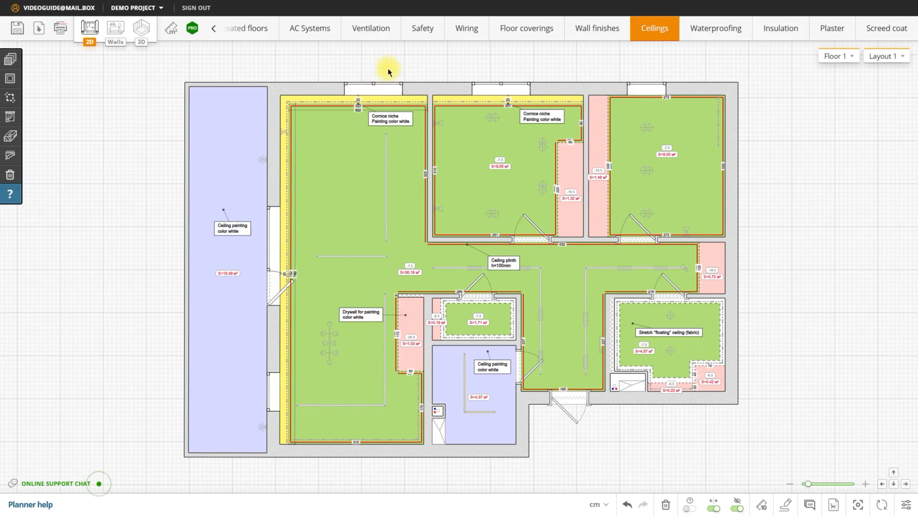
# - Open the wall elevations of the Kitchen-living room and examine its numbered walls in sequence
pyautogui.click(115, 36)
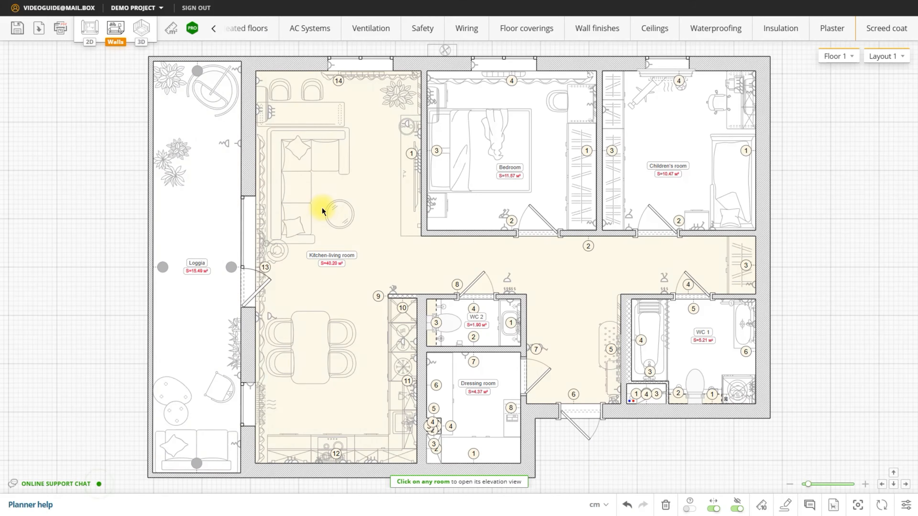
pyautogui.click(322, 208)
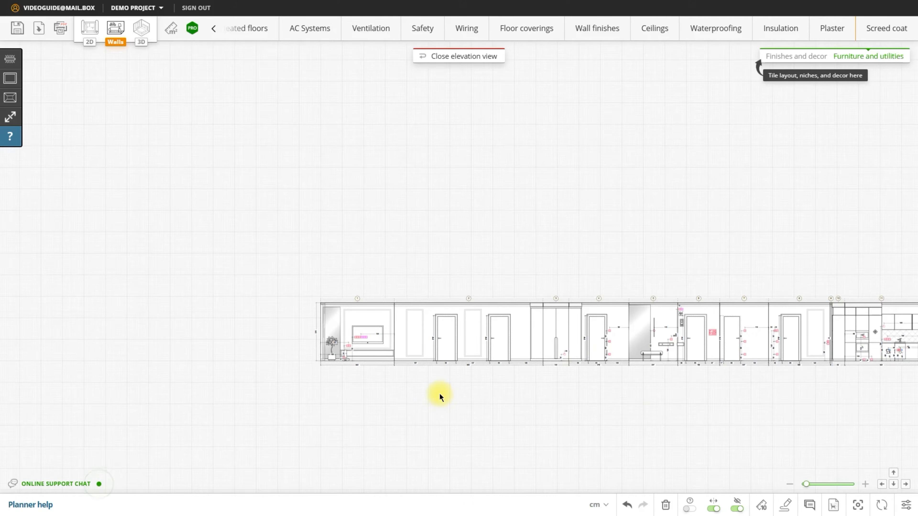
pyautogui.scroll(5, 439, 394)
pyautogui.moveTo(721, 380); pyautogui.dragTo(122, 413)
pyautogui.moveTo(751, 401); pyautogui.dragTo(349, 411)
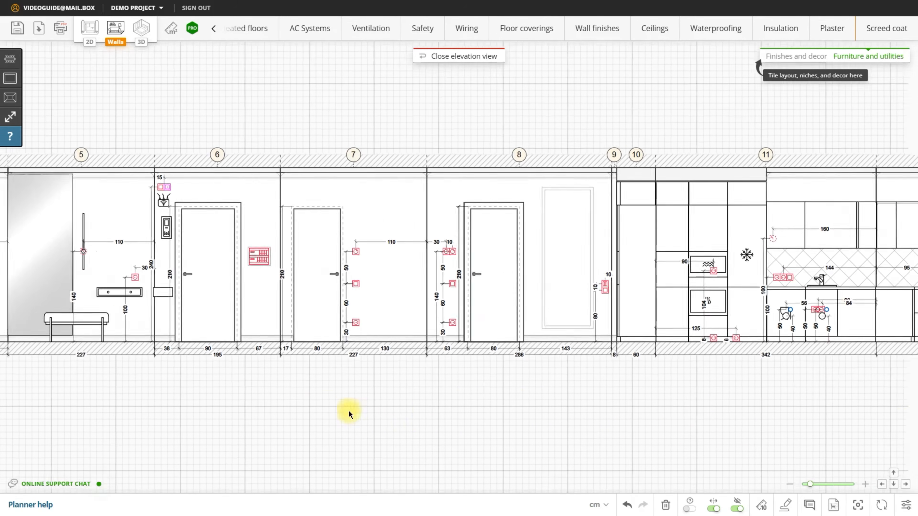
pyautogui.moveTo(871, 416); pyautogui.dragTo(400, 412)
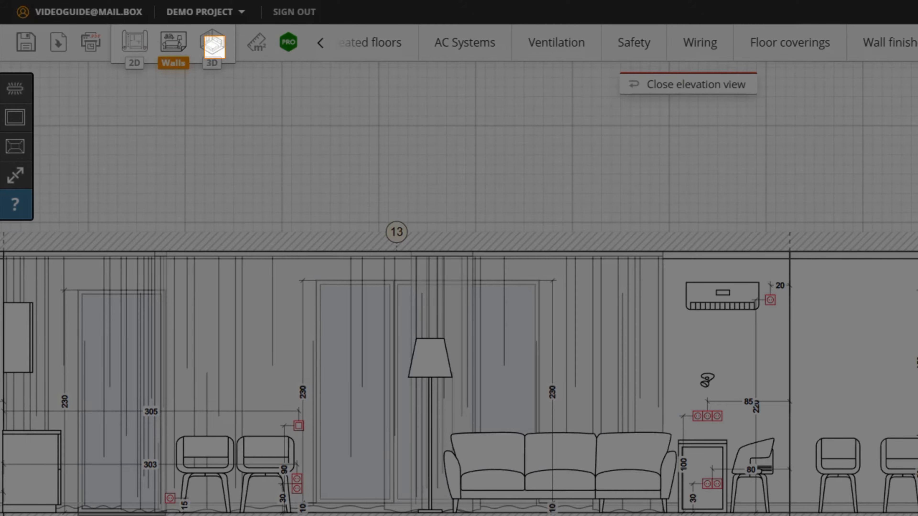
# - In the 3D view, give the children's bed new fabrics, including a yellow floral bedspread, a green fruit-patterned pillow and a light frame fabric
pyautogui.click(214, 55)
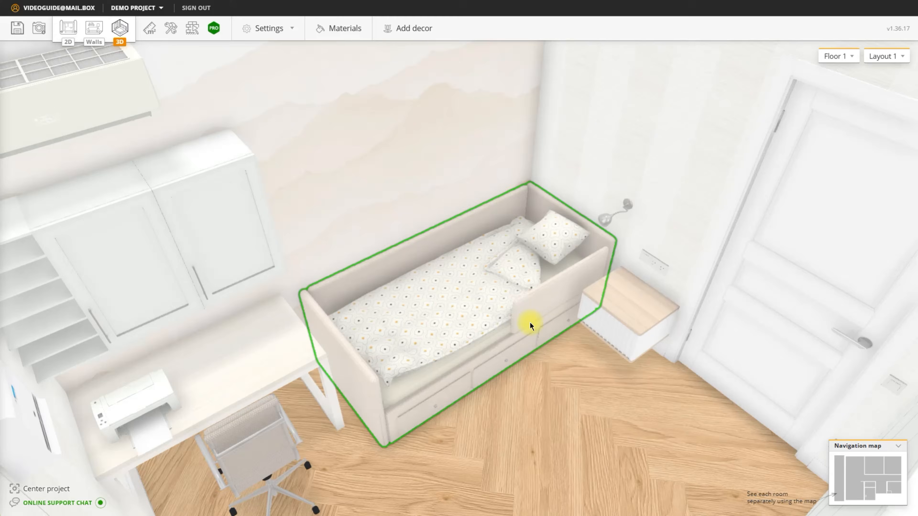
pyautogui.click(529, 321)
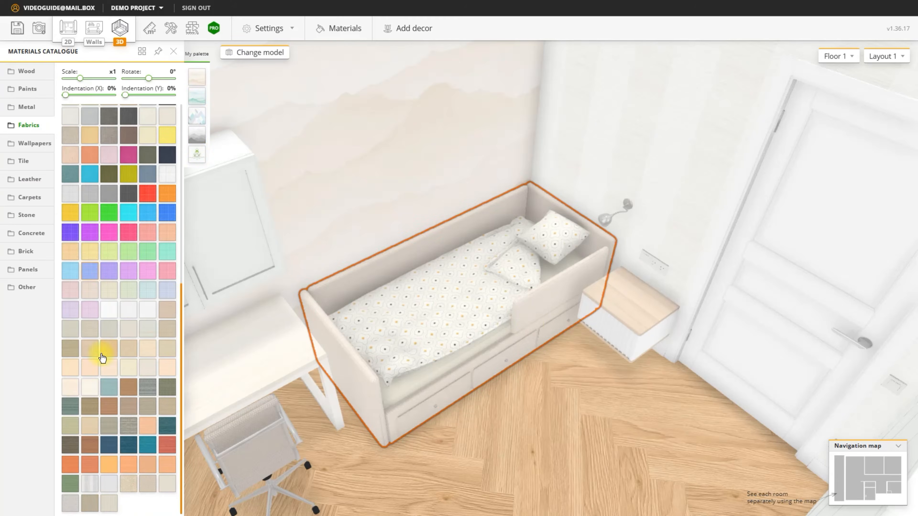
pyautogui.click(105, 189)
pyautogui.click(90, 163)
pyautogui.click(74, 166)
pyautogui.click(108, 201)
pyautogui.click(110, 163)
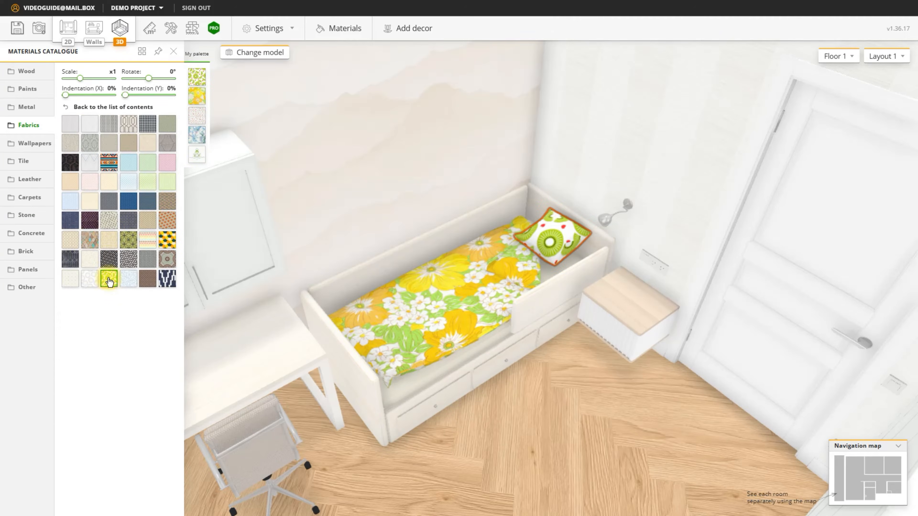
pyautogui.click(434, 375)
pyautogui.click(89, 121)
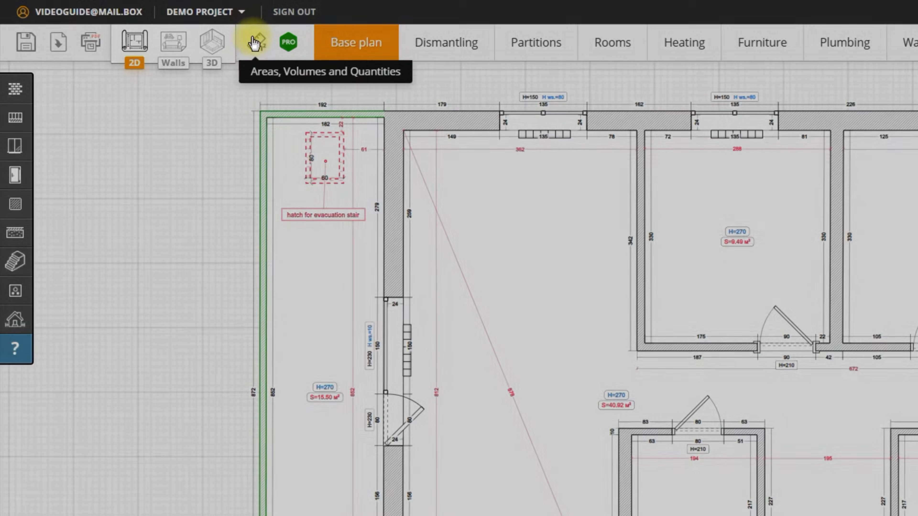
# - Review the bill of areas, volumes and quantities, from general measurements through finishing, electricity, sanitary engineering and heating
pyautogui.click(254, 43)
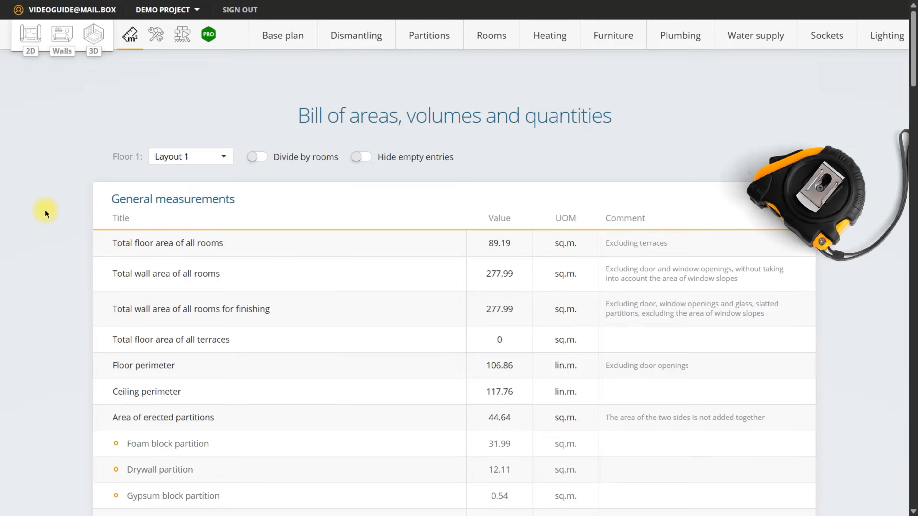
pyautogui.scroll(-10, 45, 209)
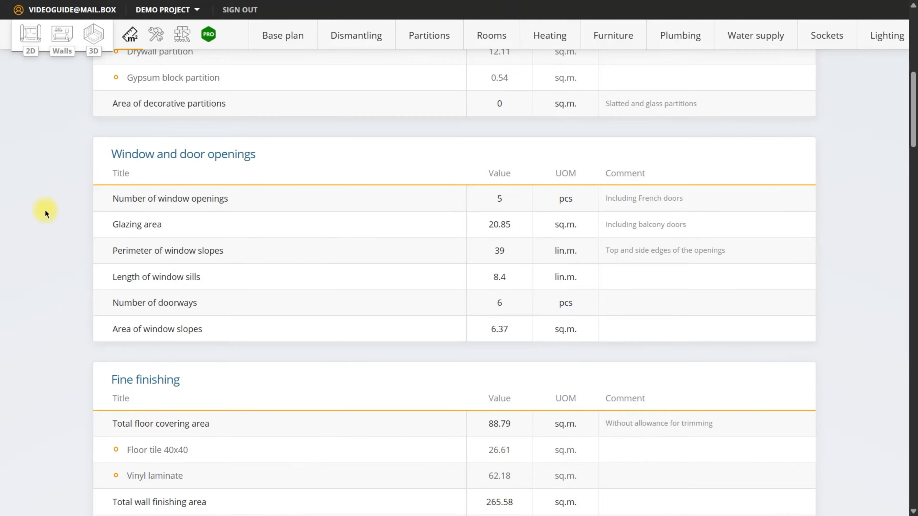
pyautogui.scroll(-6, 45, 212)
pyautogui.scroll(-4, 45, 211)
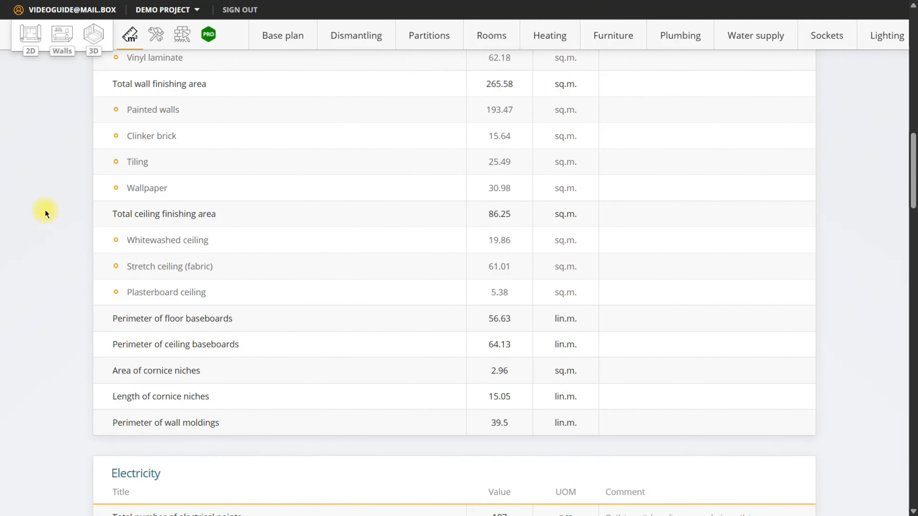
pyautogui.scroll(-5, 45, 214)
pyautogui.scroll(-4, 45, 213)
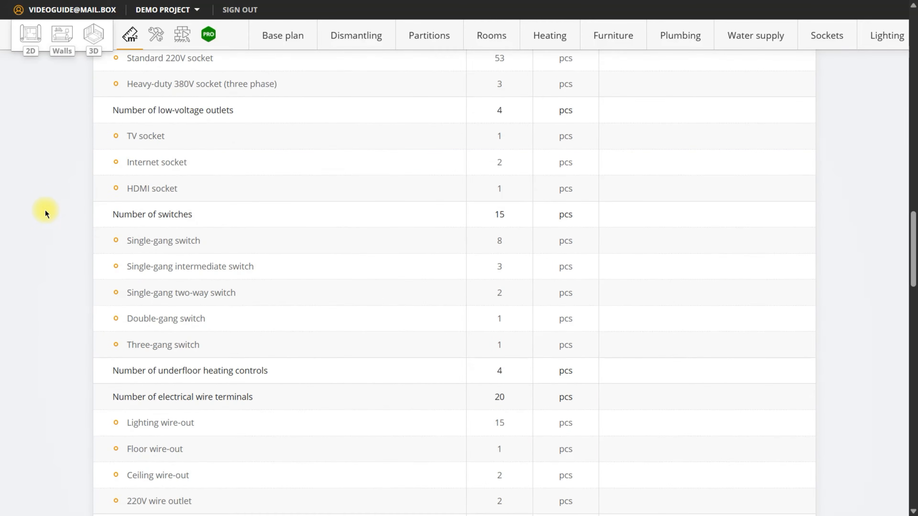
pyautogui.scroll(-9, 45, 211)
pyautogui.scroll(-12, 45, 211)
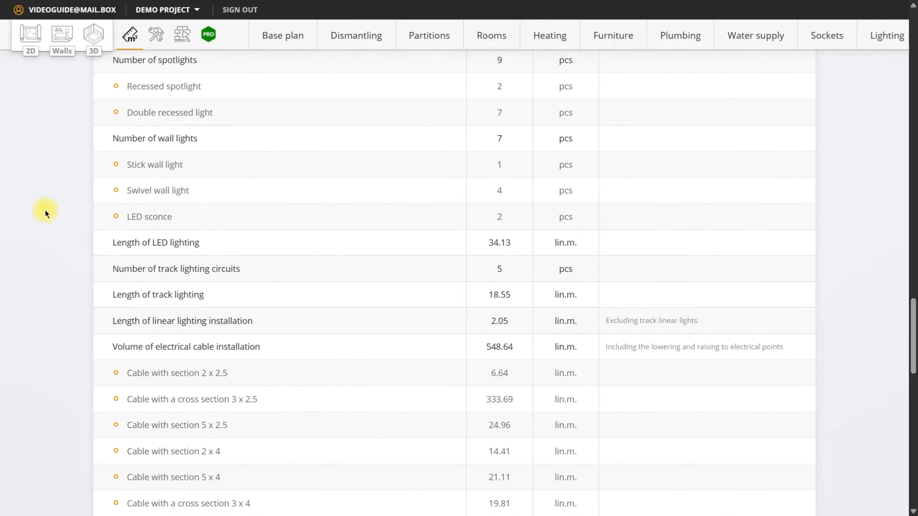
pyautogui.scroll(-13, 45, 213)
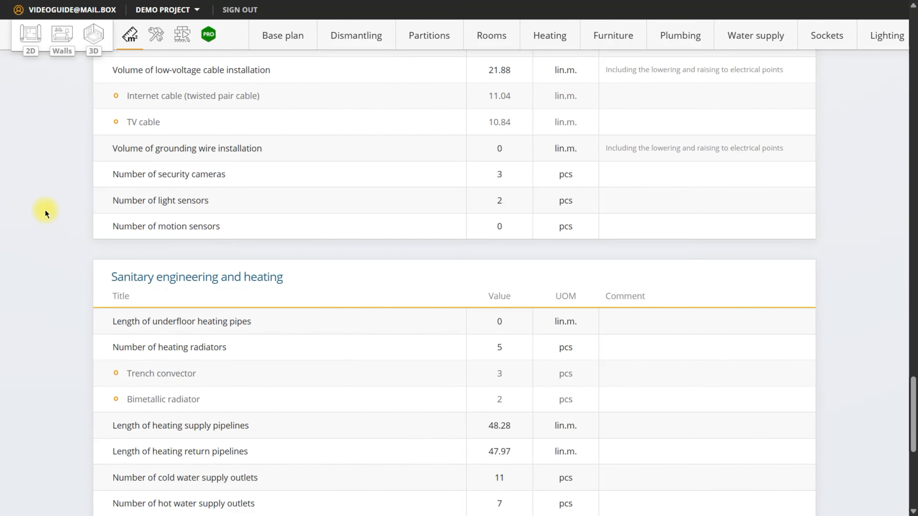
pyautogui.scroll(20, 51, 108)
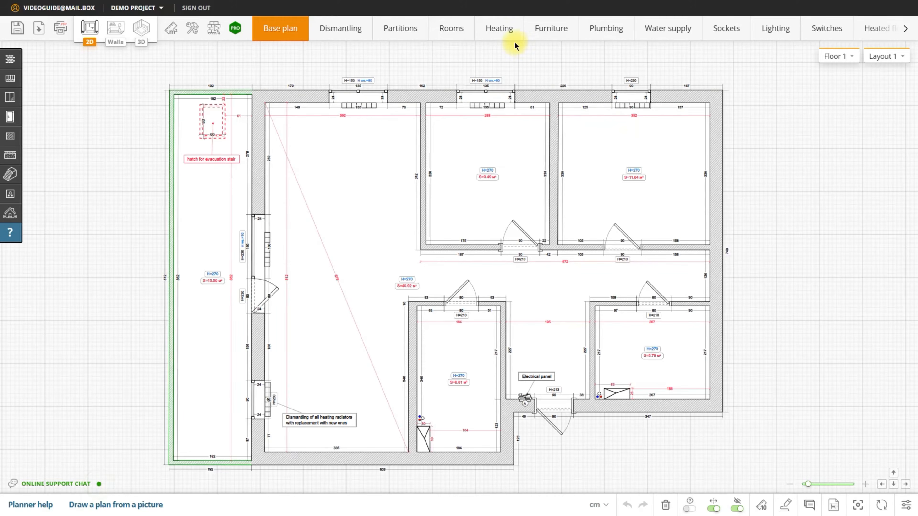
# - View the Furniture, Water supply, Sockets, Switches, AC Systems and Ventilation plans
pyautogui.click(540, 33)
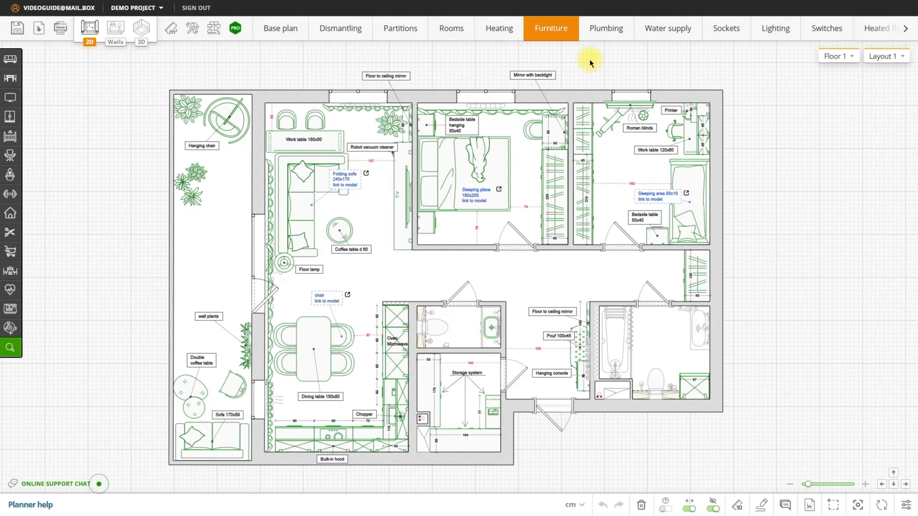
pyautogui.click(655, 39)
pyautogui.click(659, 40)
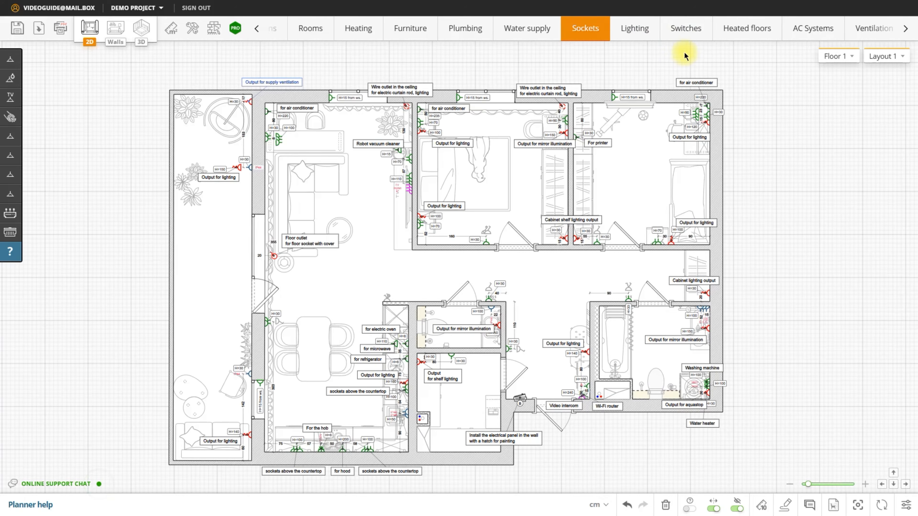
pyautogui.click(682, 39)
pyautogui.click(705, 34)
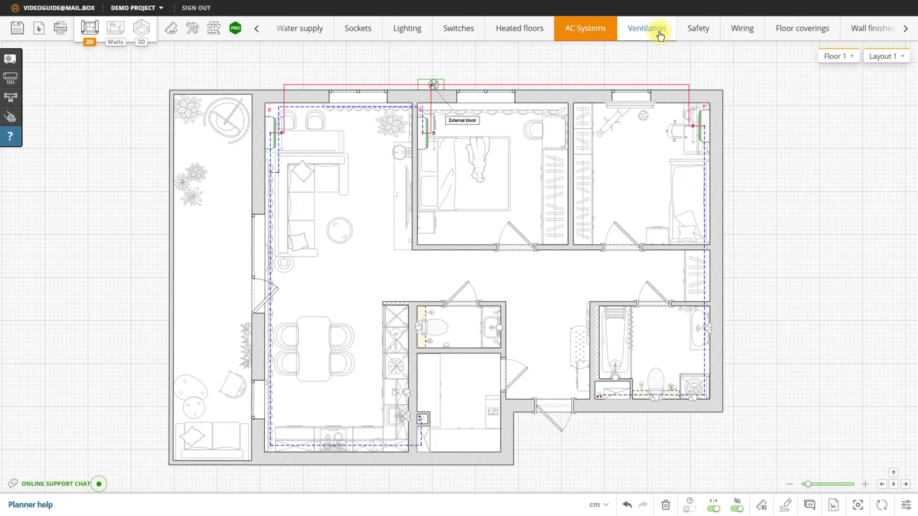
pyautogui.click(660, 35)
# - Go back to the Base plan and compare it with the Dismantling, Partitions, Furniture and Plumbing plans
pyautogui.click(260, 32)
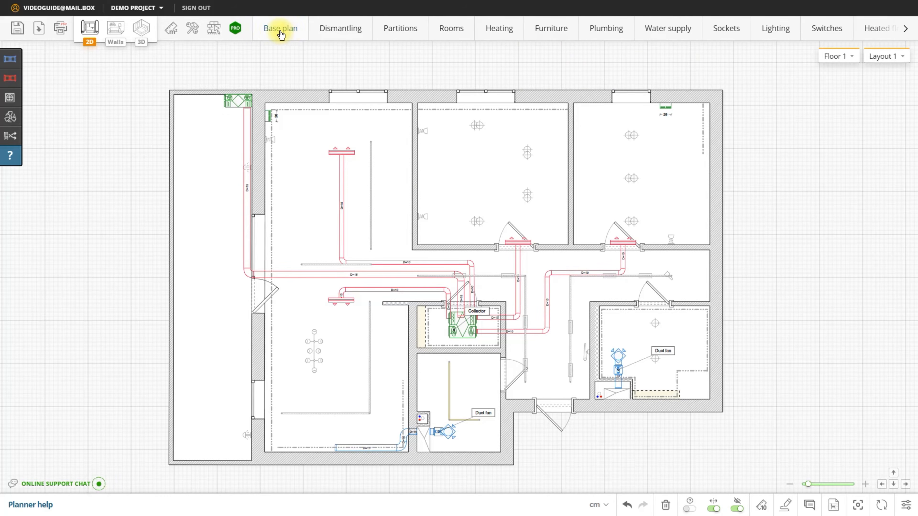
pyautogui.click(273, 29)
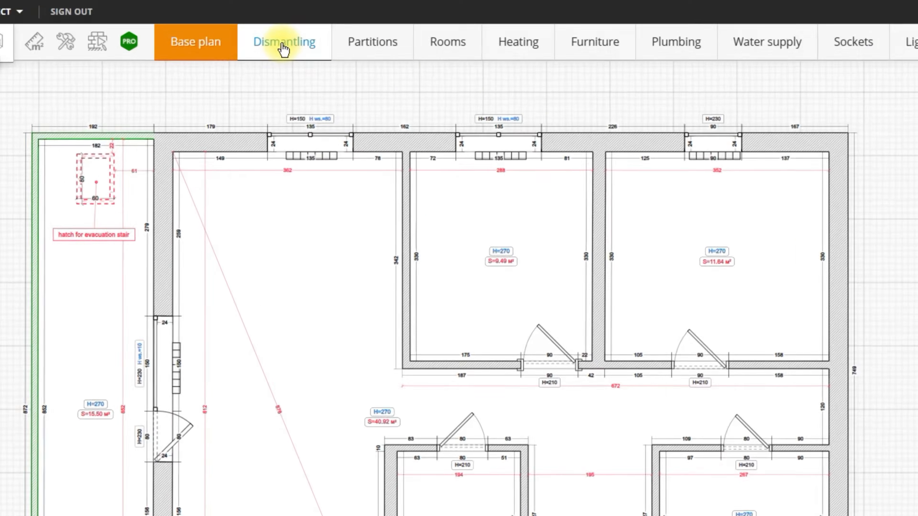
pyautogui.click(342, 30)
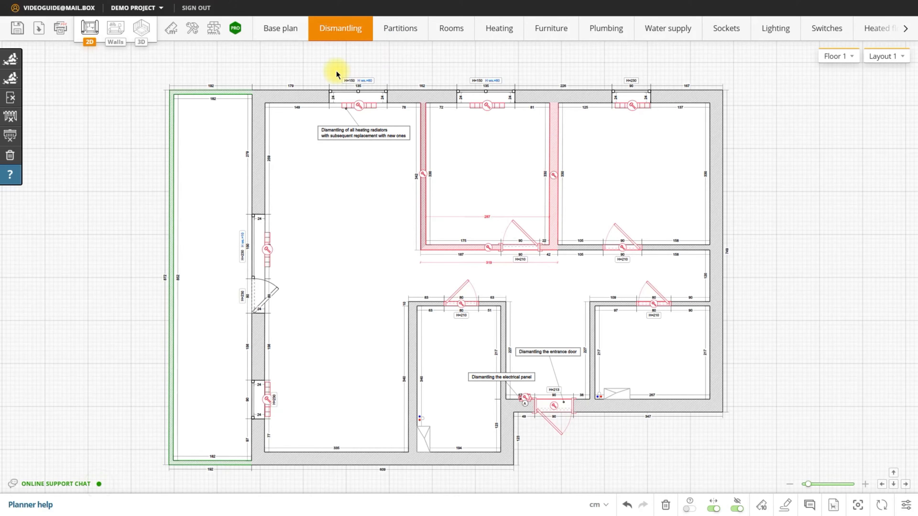
pyautogui.click(400, 29)
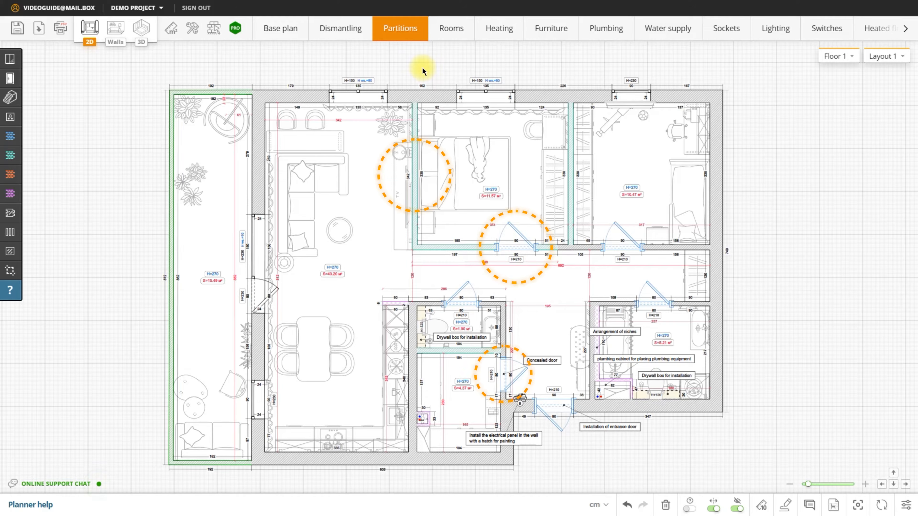
pyautogui.click(552, 33)
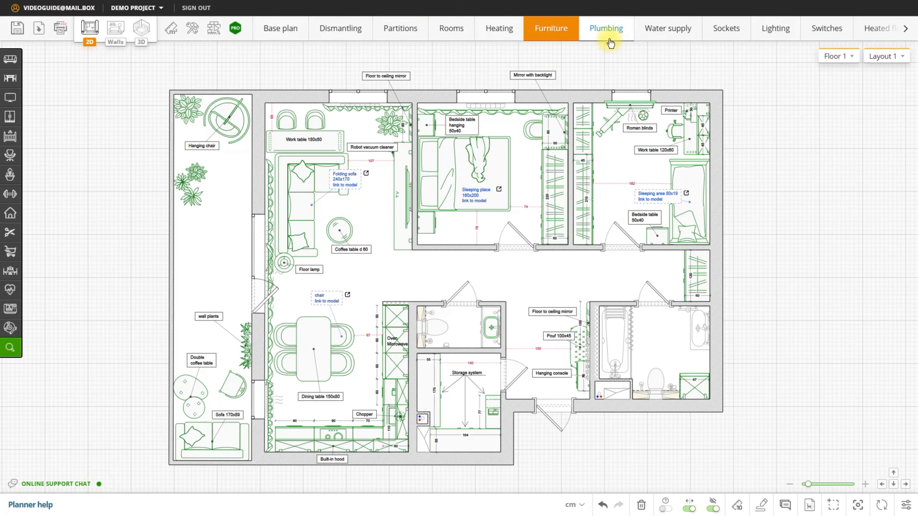
pyautogui.click(607, 35)
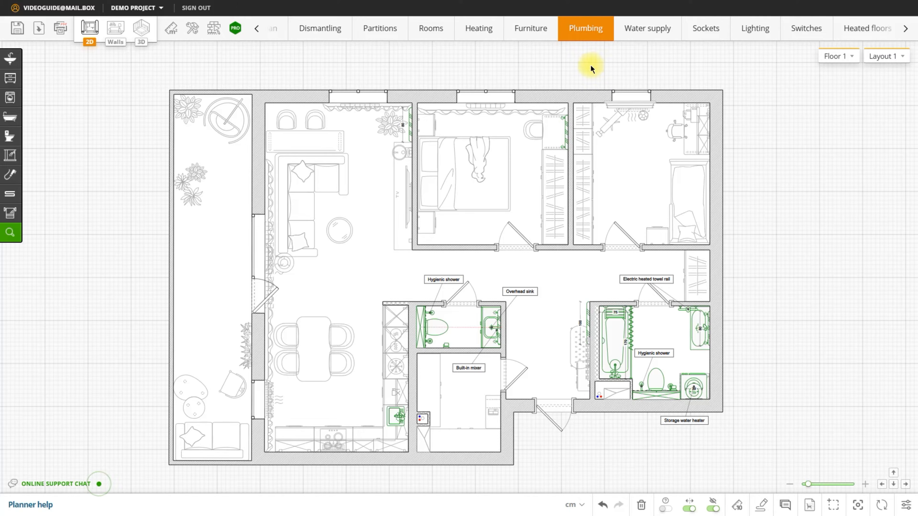
# - Return to the Base plan and go through the plan set again, from Dismantling and Partitions to Sockets and Lighting
pyautogui.click(255, 32)
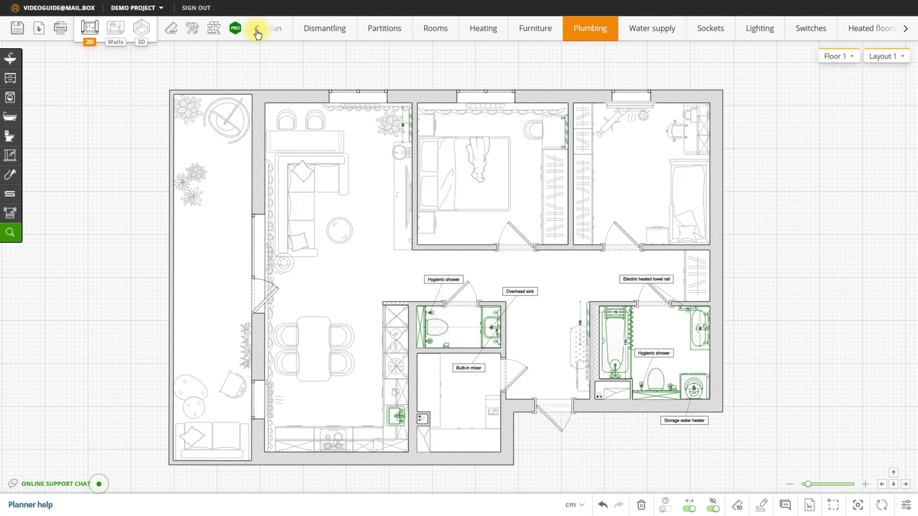
pyautogui.click(285, 35)
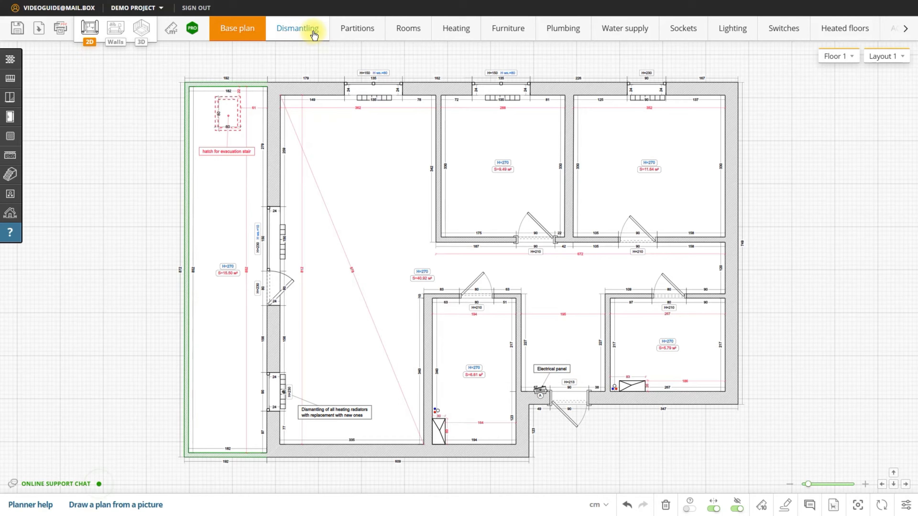
pyautogui.click(313, 34)
pyautogui.click(359, 36)
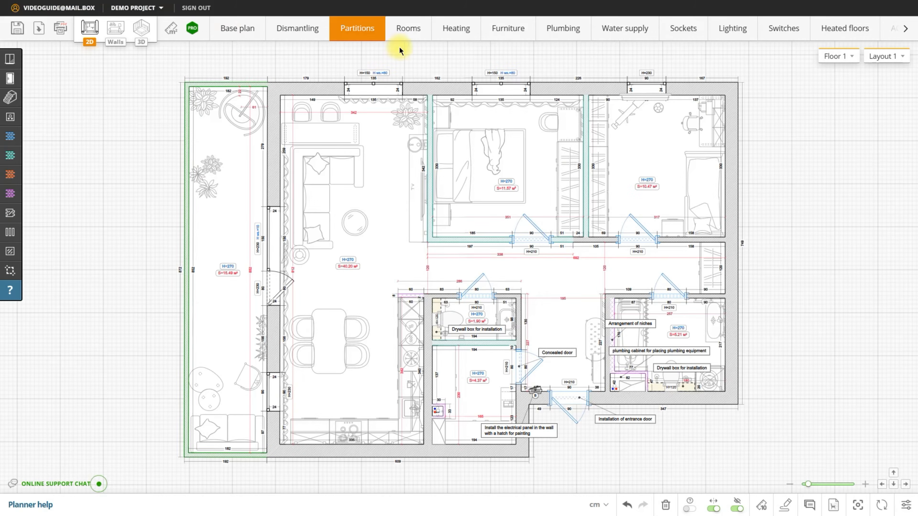
pyautogui.click(456, 36)
pyautogui.click(515, 38)
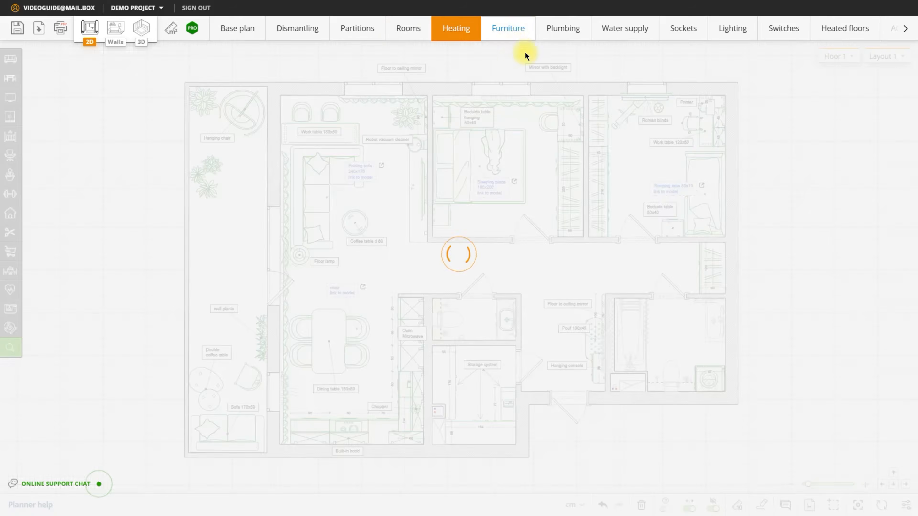
pyautogui.click(570, 39)
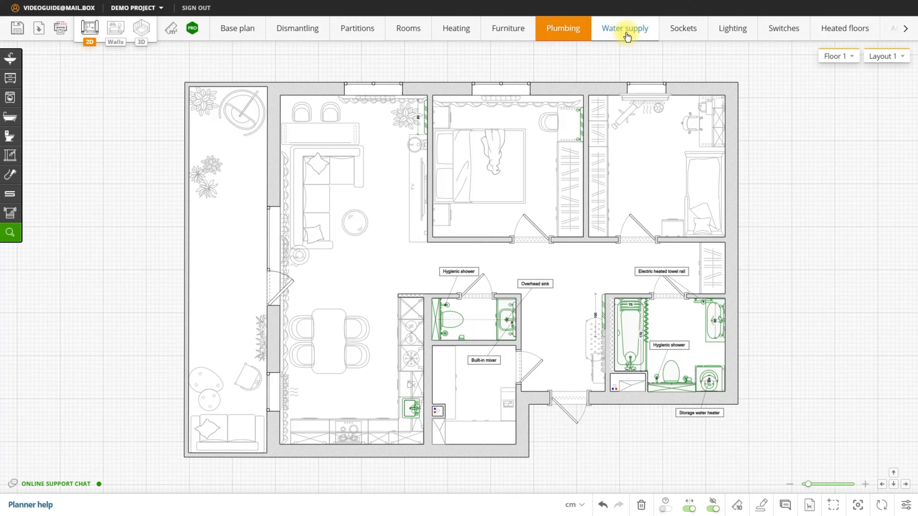
pyautogui.click(666, 32)
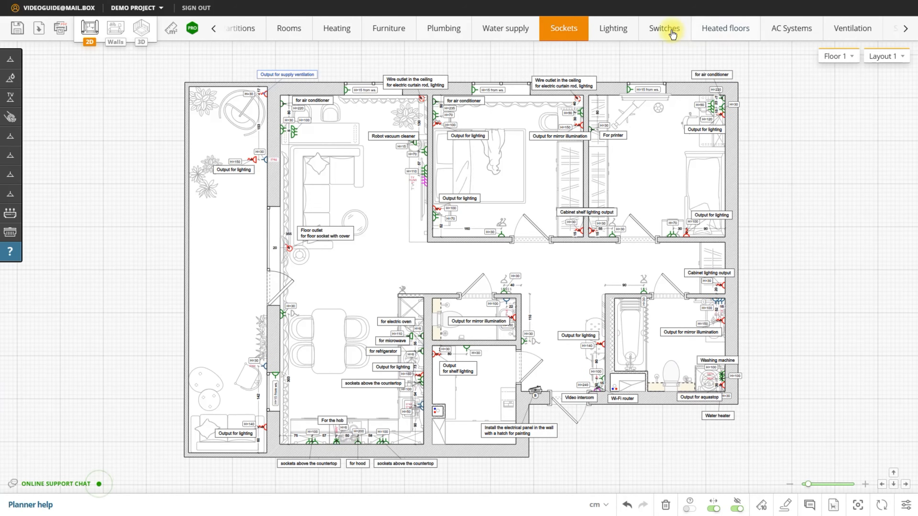
pyautogui.click(620, 32)
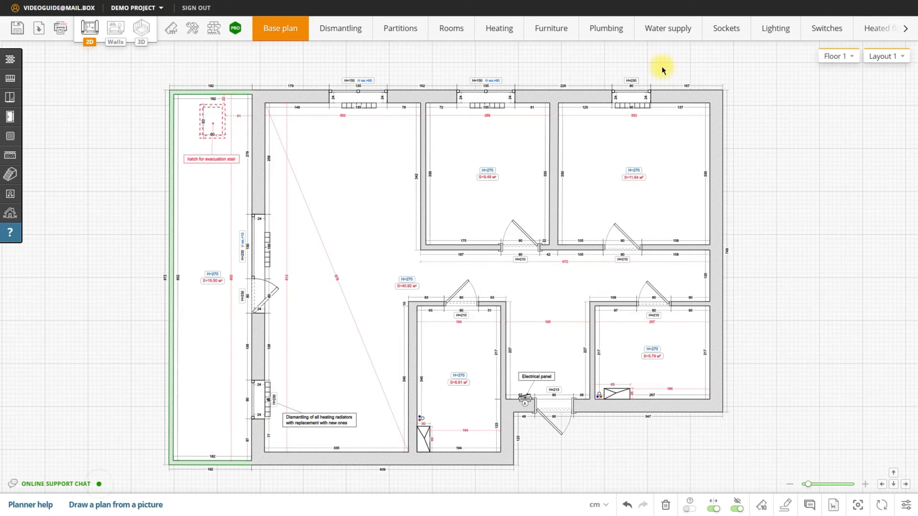
# - Open the Floor coverings plan to view the tile and laminate layouts
pyautogui.click(905, 31)
pyautogui.click(904, 31)
pyautogui.click(544, 33)
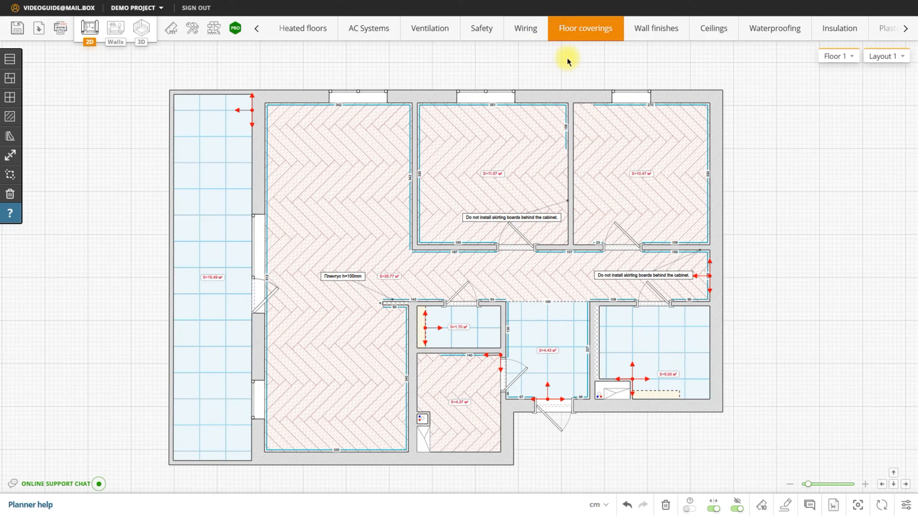
# - View the Wall finishes and Ceilings plans
pyautogui.click(653, 34)
pyautogui.click(647, 34)
# - Open the bedroom's wall elevations with finishes and decor, and inspect the apartment in the 3D view
pyautogui.click(128, 45)
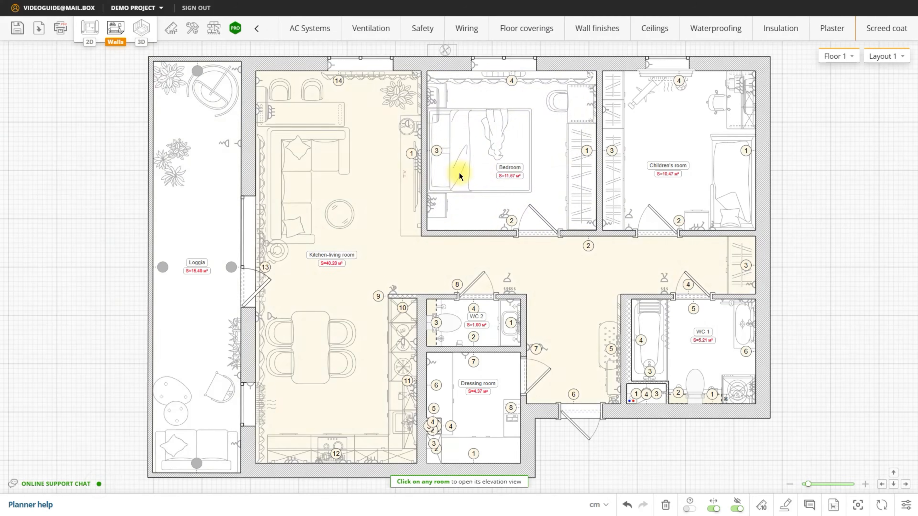
pyautogui.click(528, 159)
pyautogui.click(785, 58)
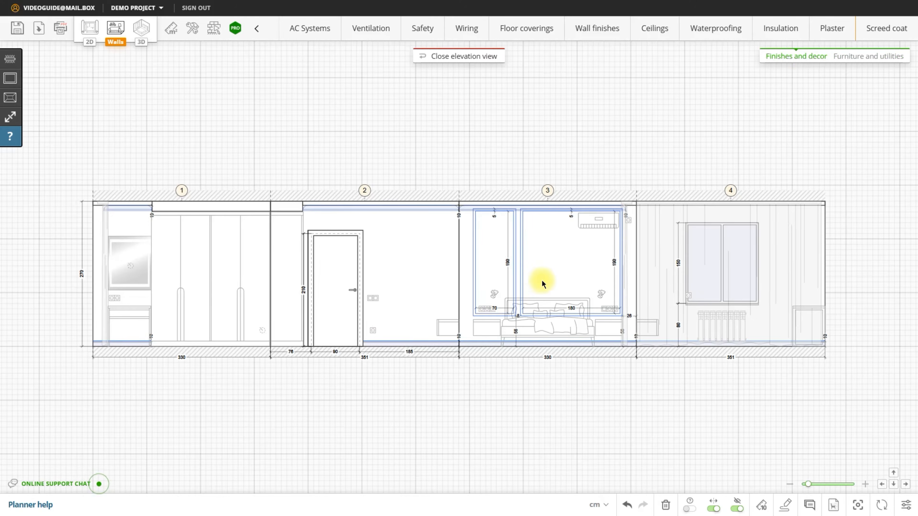
pyautogui.scroll(3, 542, 280)
pyautogui.click(139, 36)
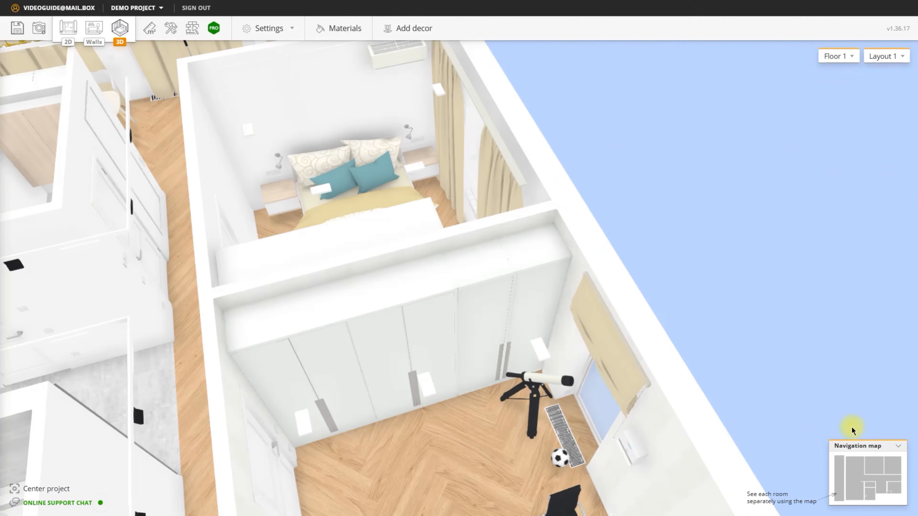
pyautogui.moveTo(850, 427); pyautogui.dragTo(367, 438)
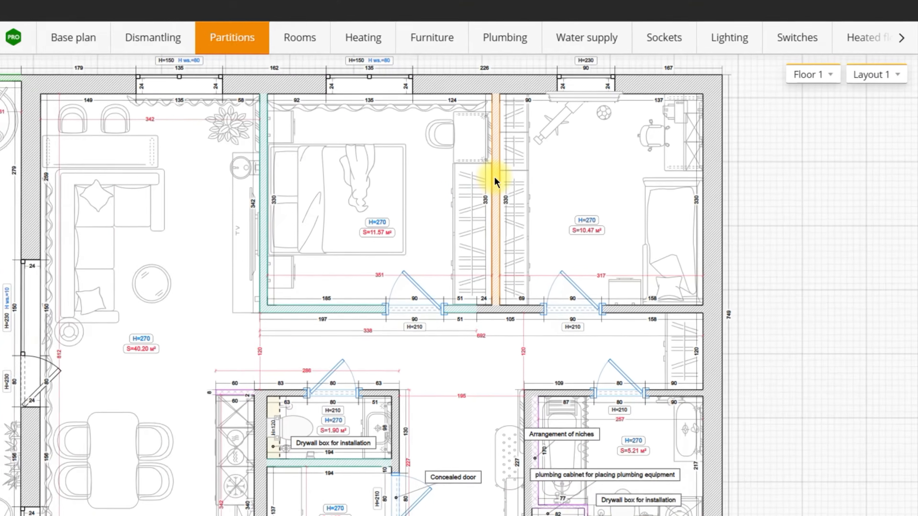
# - Delete the foam concrete block partition between the bedroom and the children's room, including all wall-mounted units
pyautogui.click(598, 138)
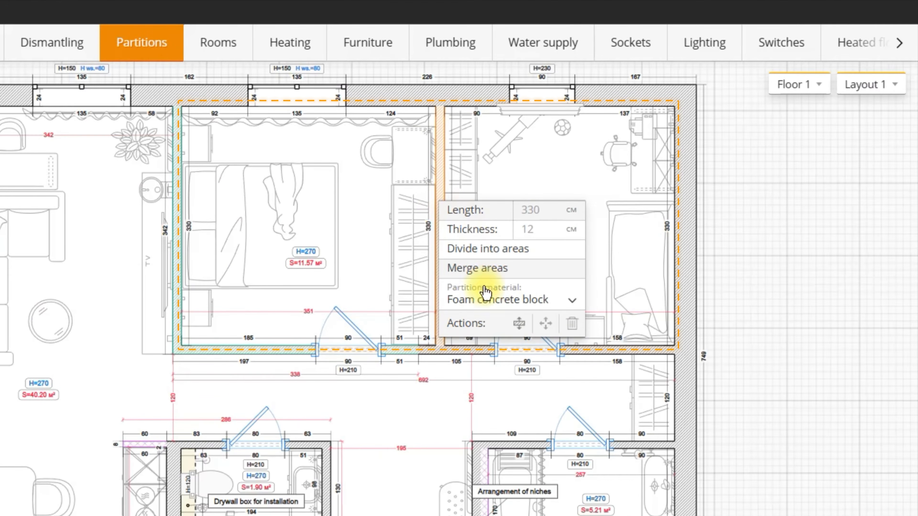
pyautogui.click(572, 323)
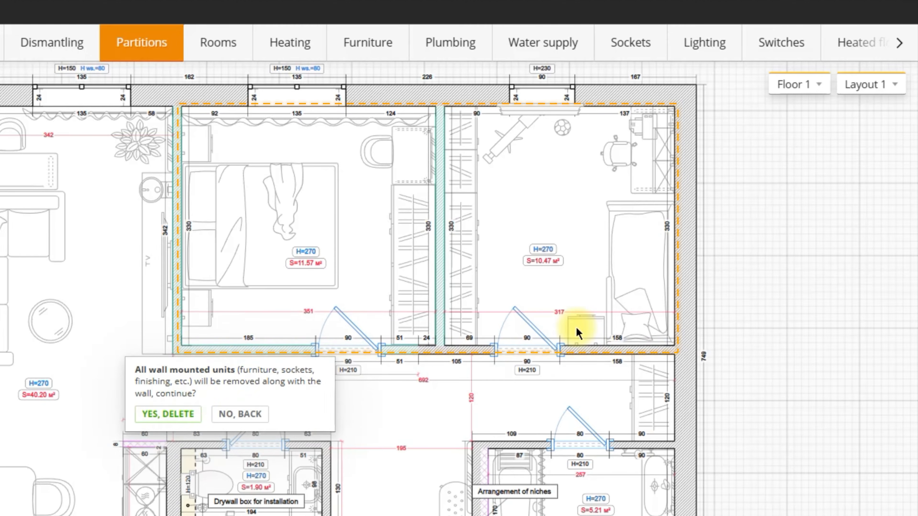
pyautogui.click(173, 415)
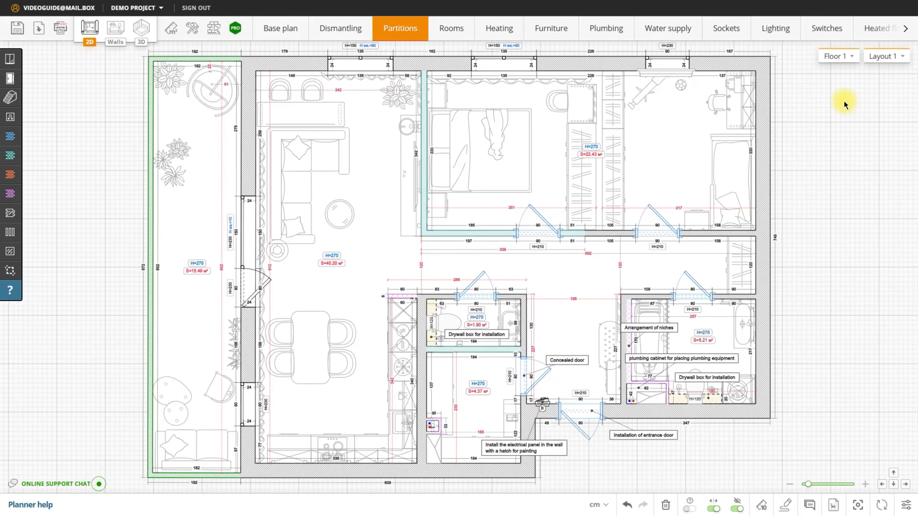
# - Check the merged room on the Floor coverings, Wall finishes and Ceilings plans
pyautogui.click(899, 43)
pyautogui.click(899, 42)
pyautogui.click(533, 29)
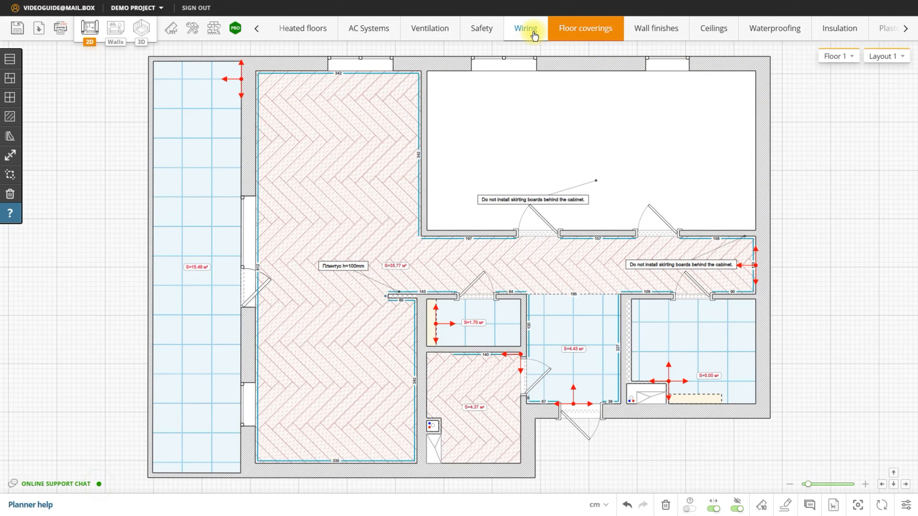
pyautogui.click(657, 41)
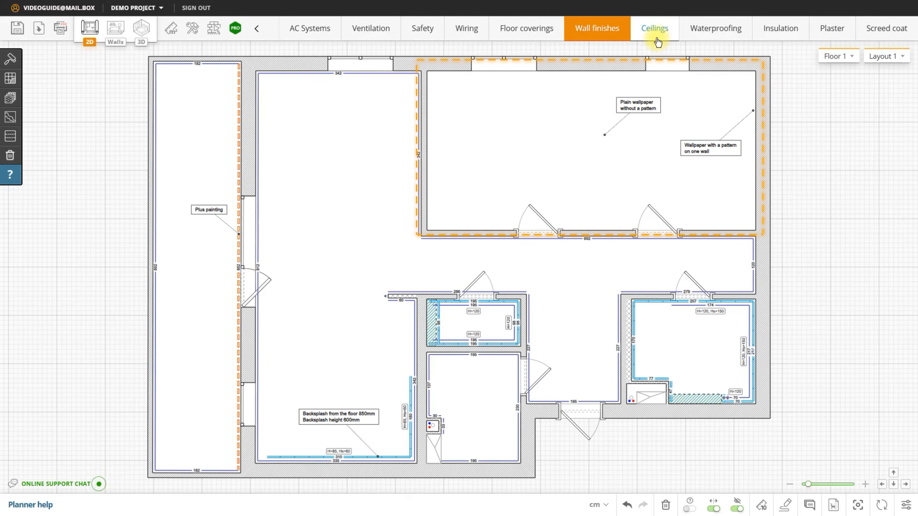
pyautogui.click(657, 30)
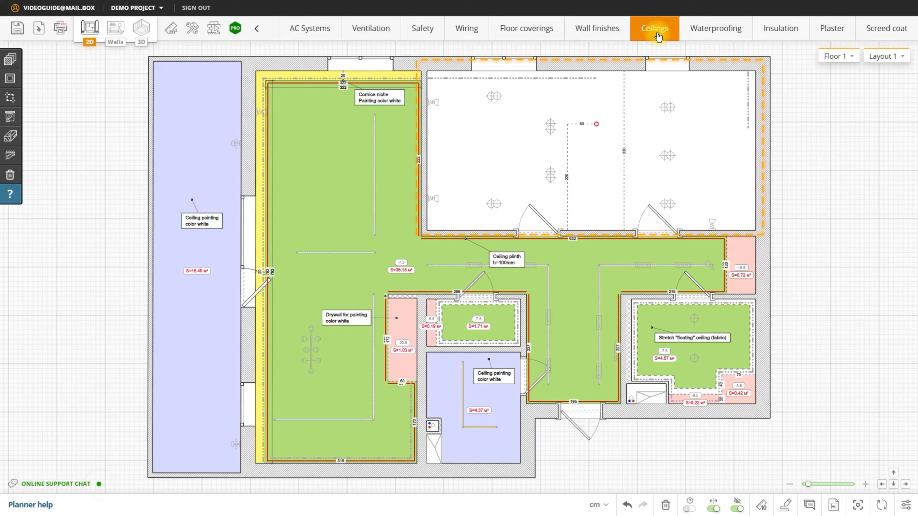
# - Open the merged room's wall elevations and examine the room in the 3D view
pyautogui.click(122, 47)
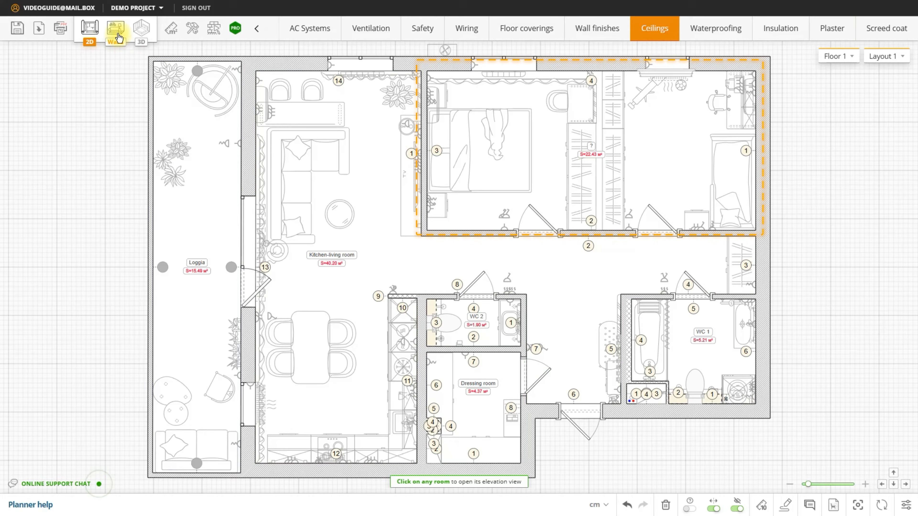
pyautogui.click(567, 158)
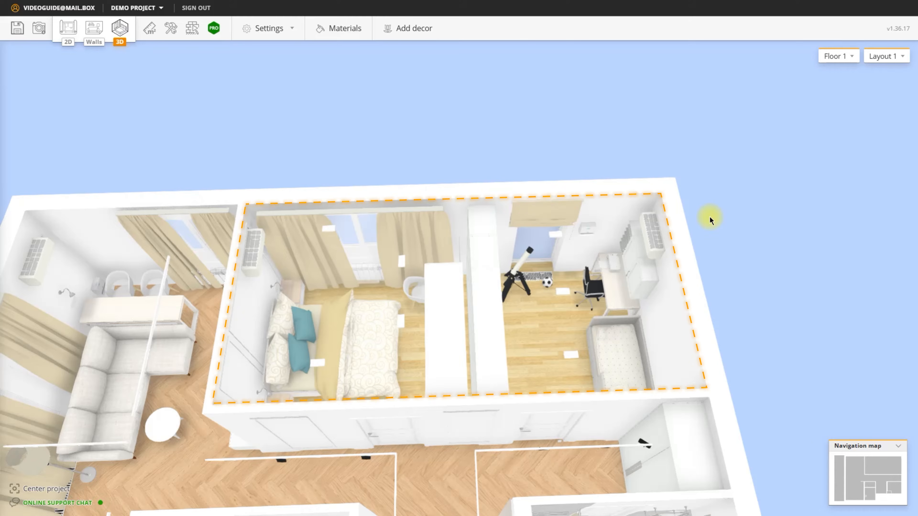
pyautogui.moveTo(738, 277); pyautogui.dragTo(772, 271)
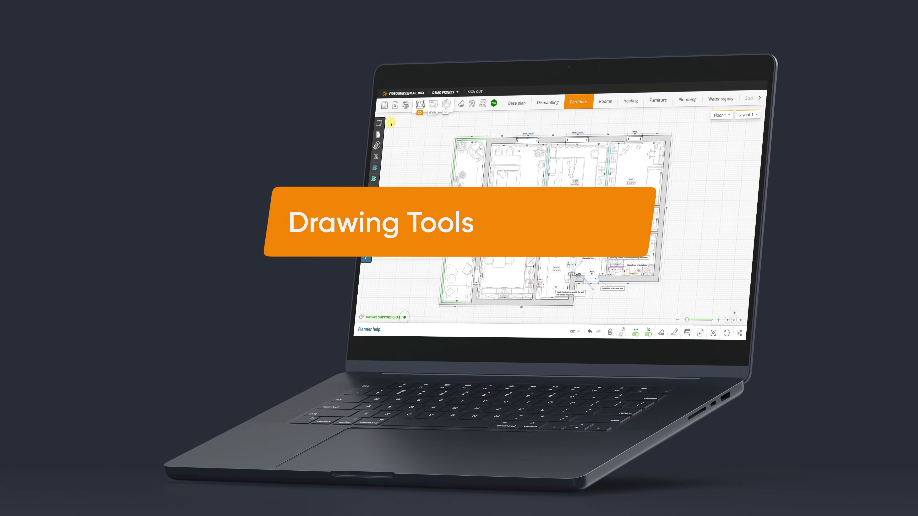
# - Place a plumbing riser against the left wall of the dressing room on the Partitions plan
pyautogui.click(424, 157)
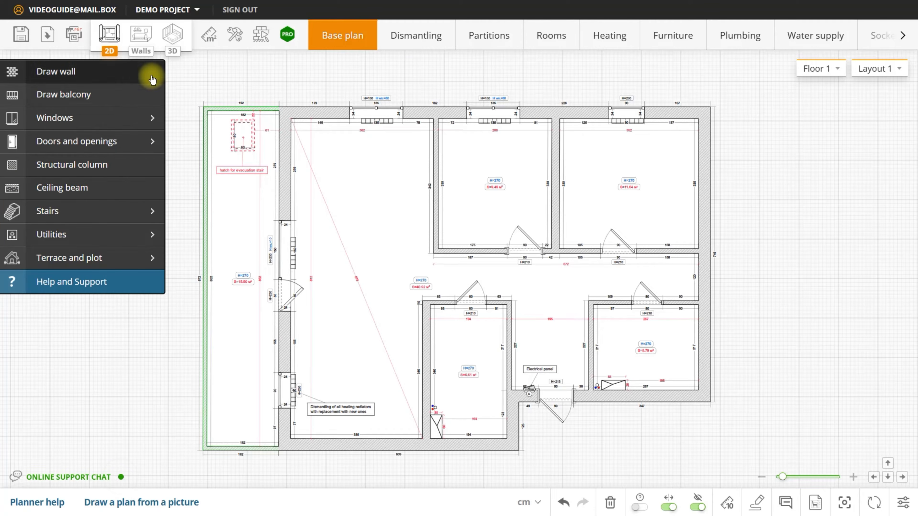
pyautogui.click(488, 38)
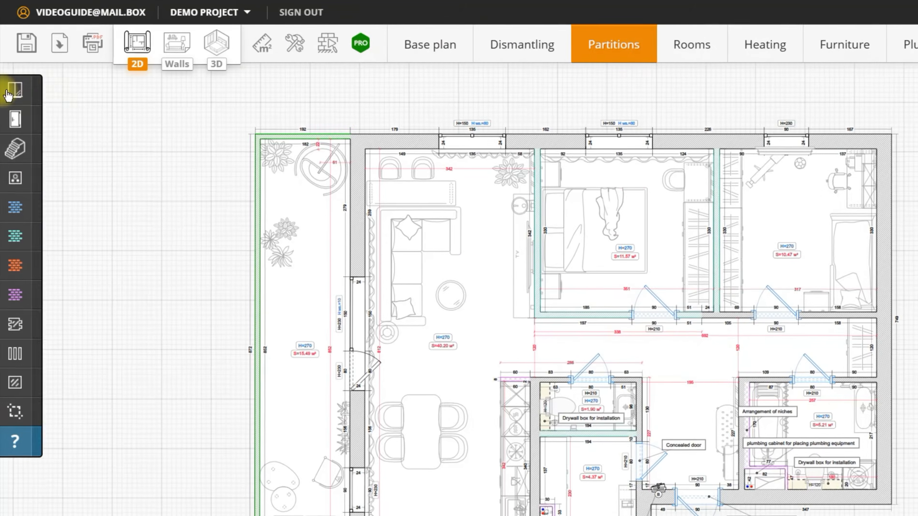
pyautogui.moveTo(13, 73)
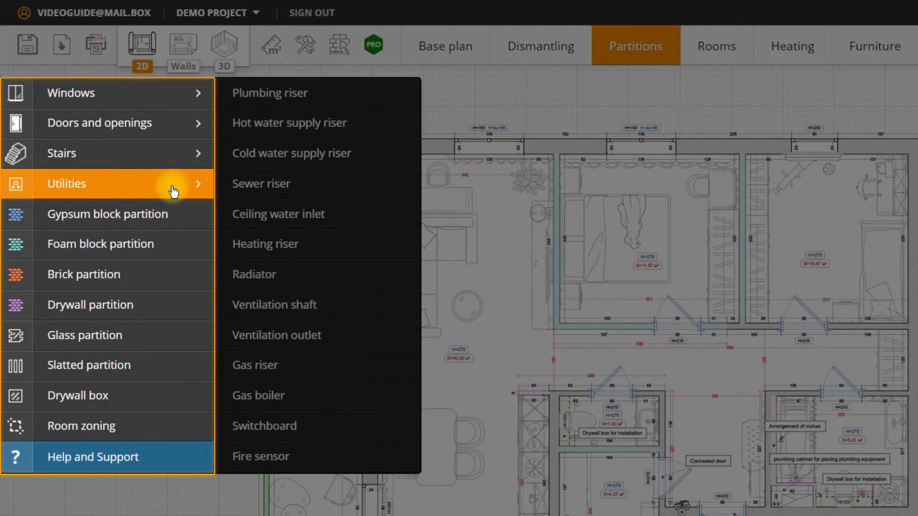
pyautogui.click(332, 96)
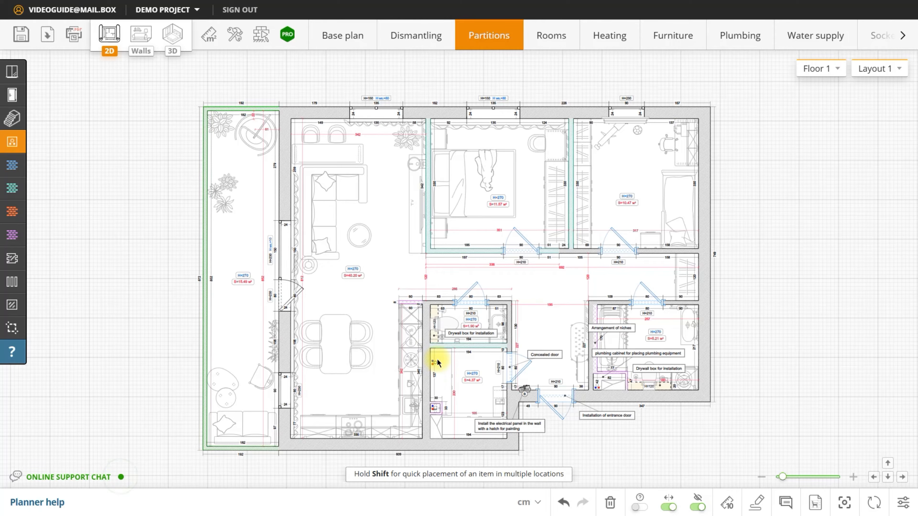
pyautogui.click(438, 363)
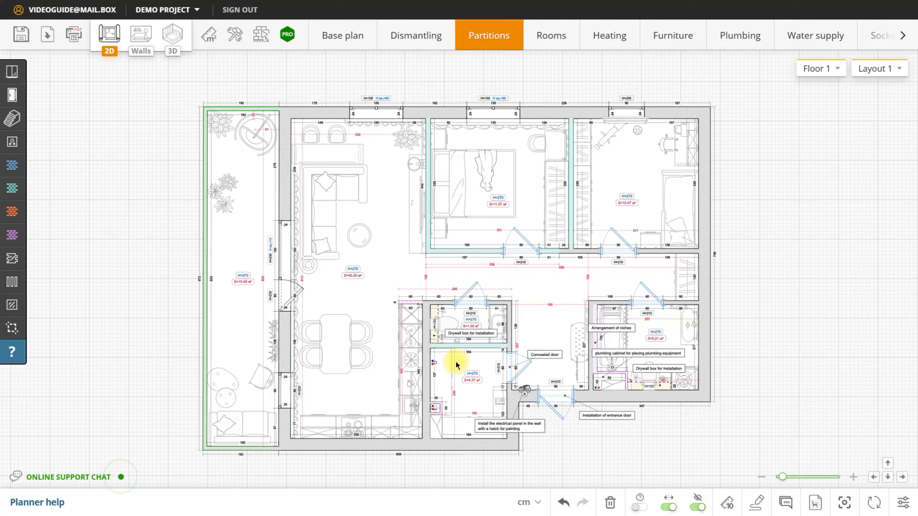
# - Browse the object library on the Furniture plan, including the Living room and bedroom, Appliances, and Wardrobe and hallway categories
pyautogui.click(676, 36)
pyautogui.click(24, 68)
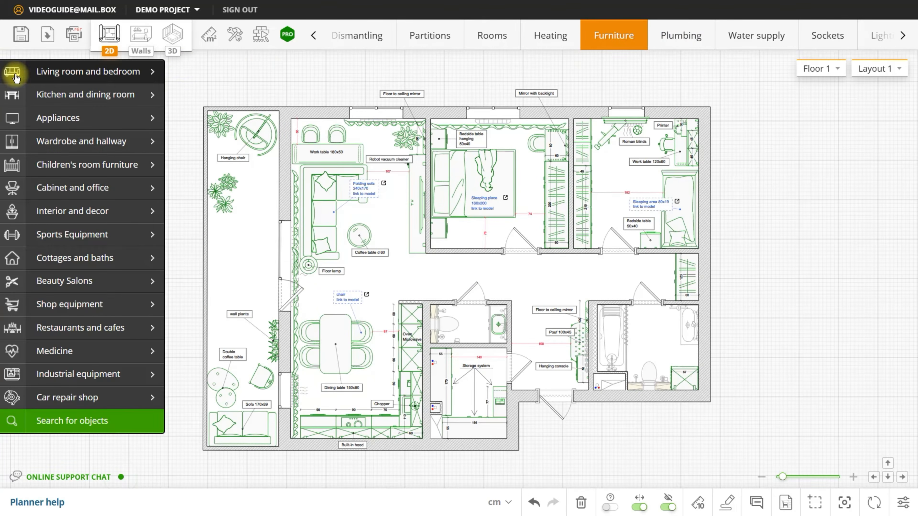
pyautogui.click(150, 73)
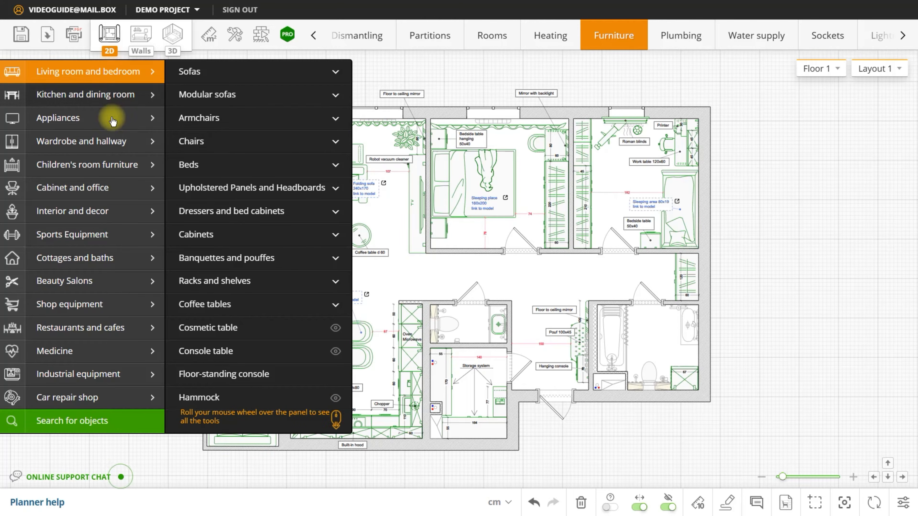
pyautogui.click(112, 118)
pyautogui.click(109, 144)
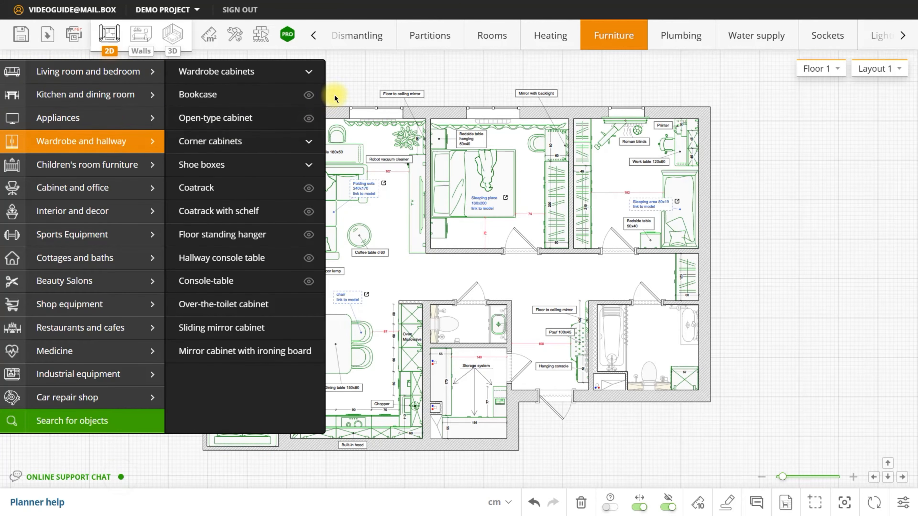
pyautogui.click(379, 81)
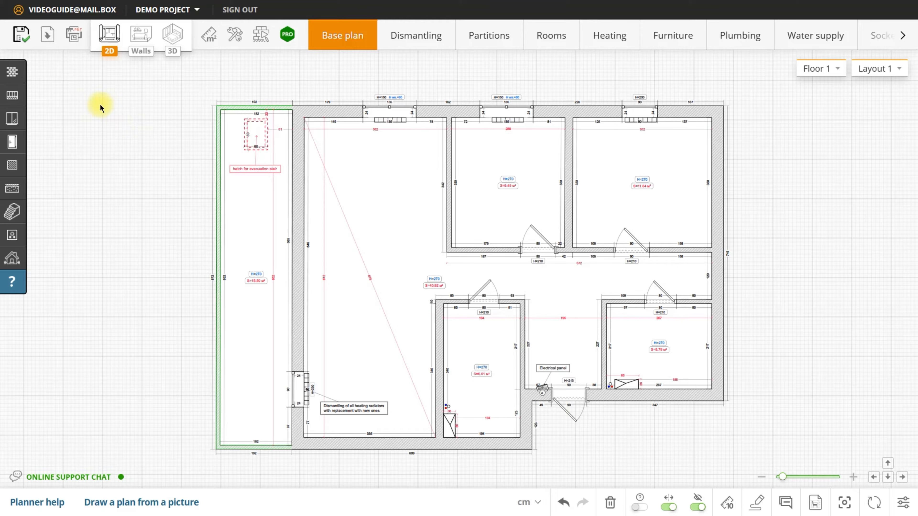
# - Configure a balcony door set with a 140 × 160 cm window and an 80 × 230 cm door, and choose the door side
pyautogui.moveTo(8, 138)
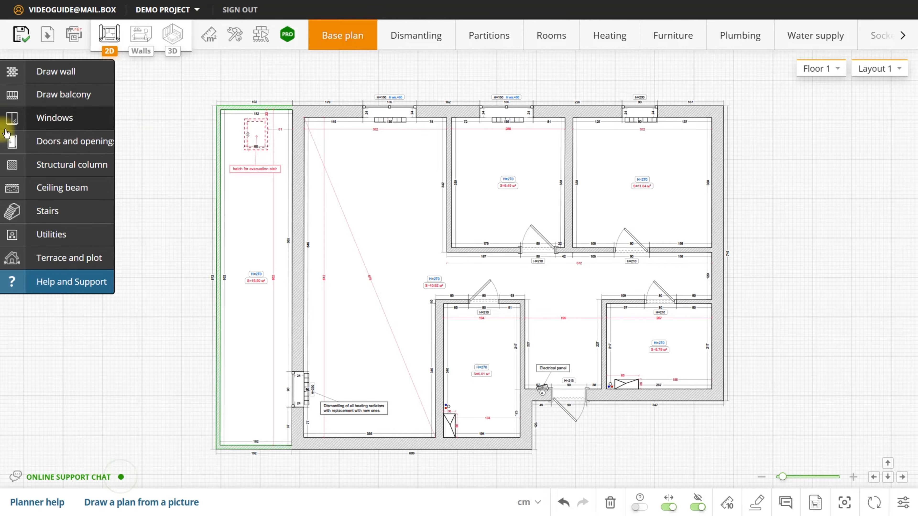
pyautogui.click(133, 117)
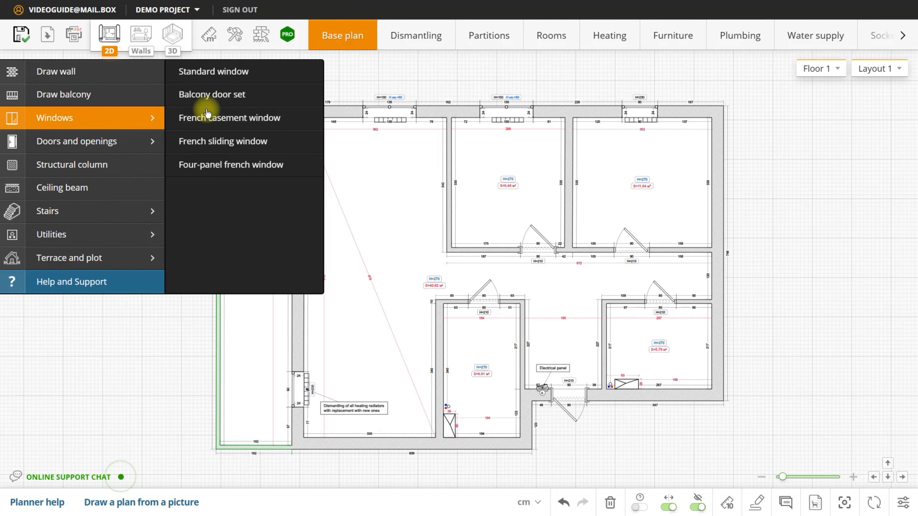
pyautogui.click(242, 95)
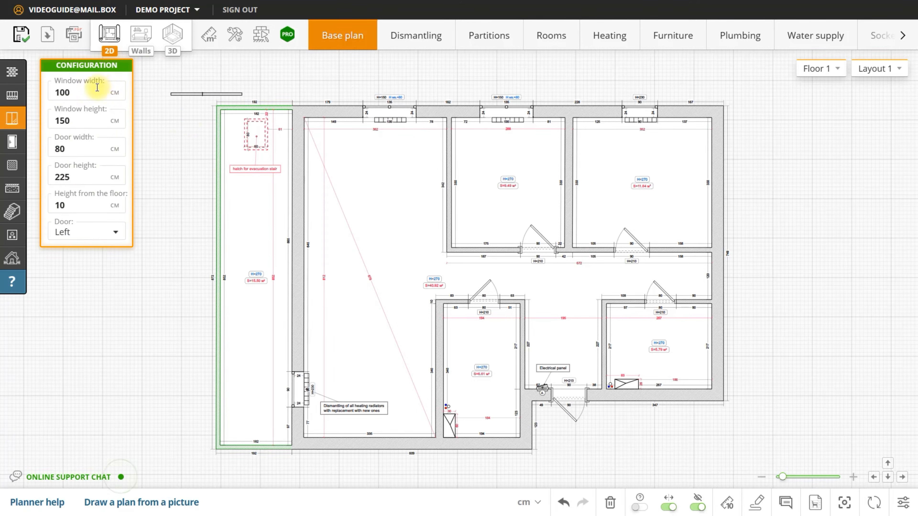
pyautogui.click(98, 120)
pyautogui.write('160')
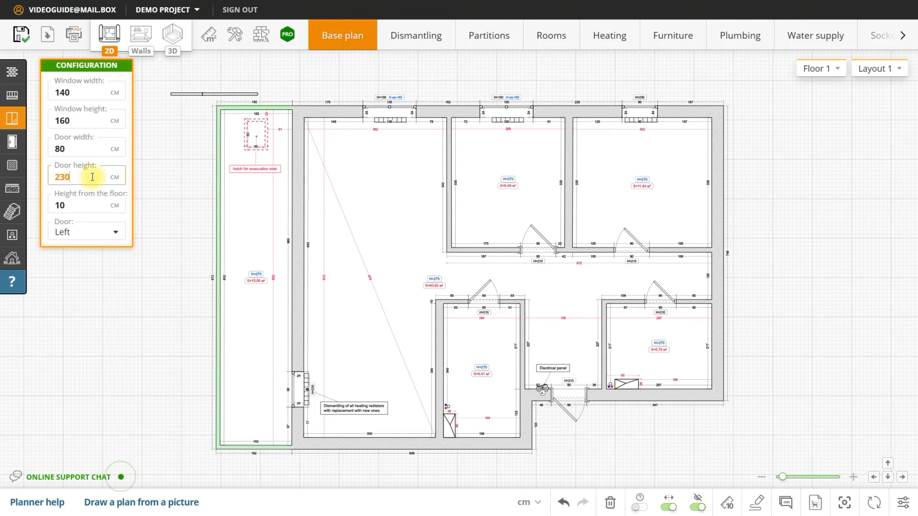
pyautogui.click(100, 236)
pyautogui.click(88, 264)
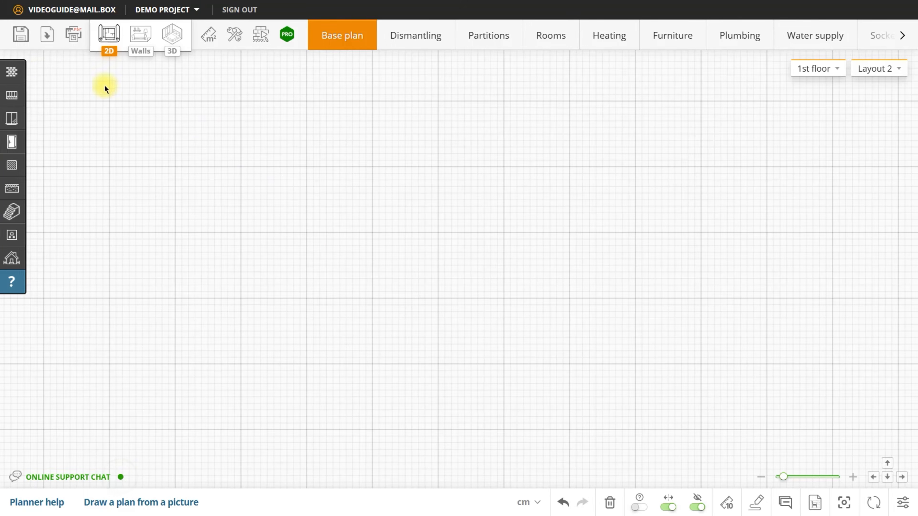
# - Draw a rectangular room about 568 × 341 cm outside with 10 cm block walls on the empty Base plan
pyautogui.moveTo(50, 74)
pyautogui.click(107, 71)
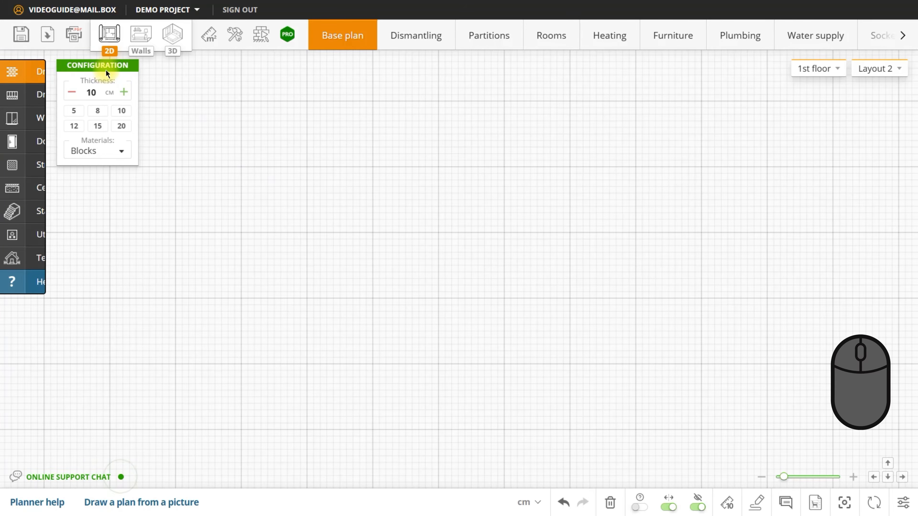
pyautogui.moveTo(299, 141); pyautogui.dragTo(571, 142)
pyautogui.moveTo(639, 144)
pyautogui.mouseDown()
pyautogui.moveTo(659, 141)
pyautogui.moveTo(663, 363)
pyautogui.moveTo(655, 350)
pyautogui.moveTo(656, 363)
pyautogui.moveTo(356, 352)
pyautogui.moveTo(272, 362)
pyautogui.moveTo(288, 360)
pyautogui.moveTo(295, 281)
pyautogui.moveTo(290, 145)
pyautogui.mouseUp()
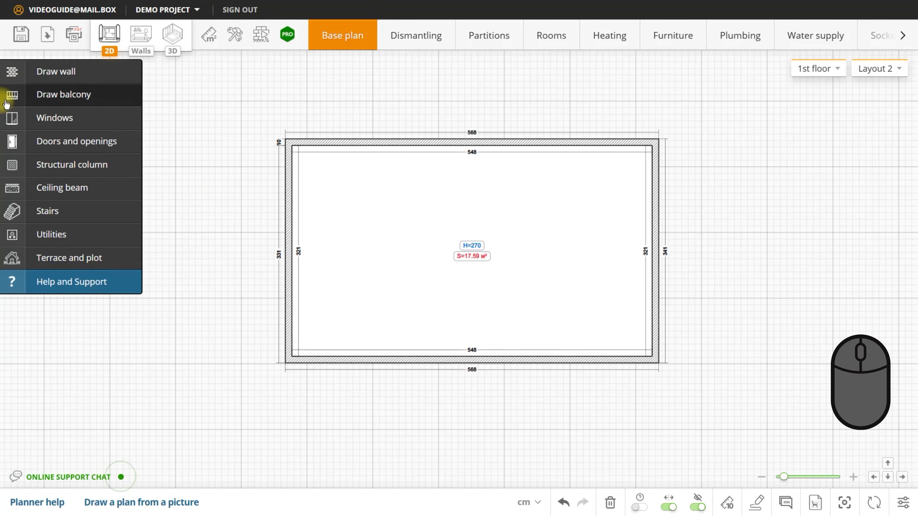
# - Place a standard window 120 cm wide and 150 cm high, 85 cm above the floor, in the room's left wall
pyautogui.click(137, 119)
pyautogui.click(268, 70)
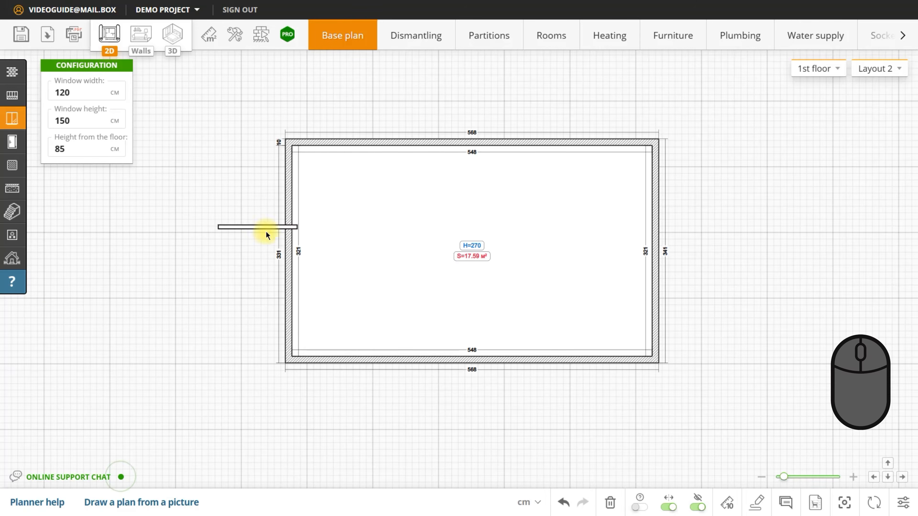
pyautogui.click(291, 213)
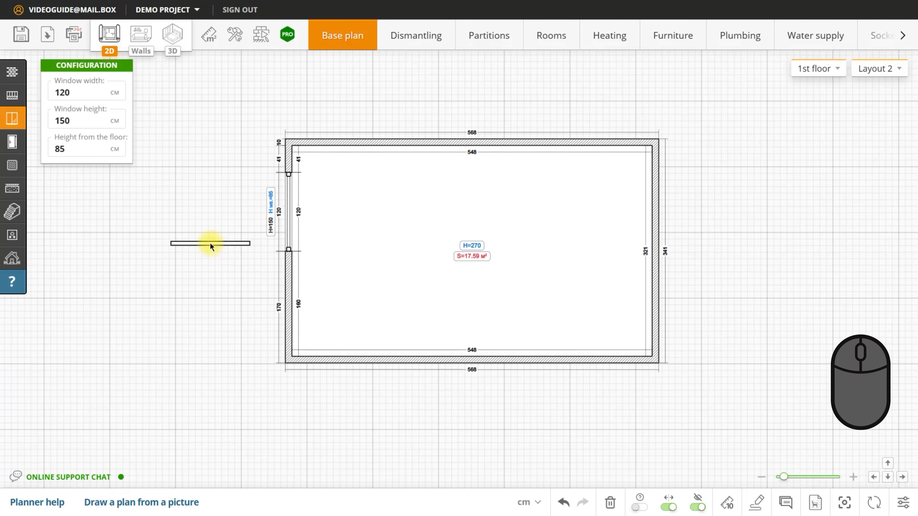
pyautogui.rightClick(210, 245)
# - Add an 80 × 210 cm hinged door near the left end of the room's bottom wall
pyautogui.moveTo(10, 123)
pyautogui.click(148, 149)
pyautogui.click(249, 95)
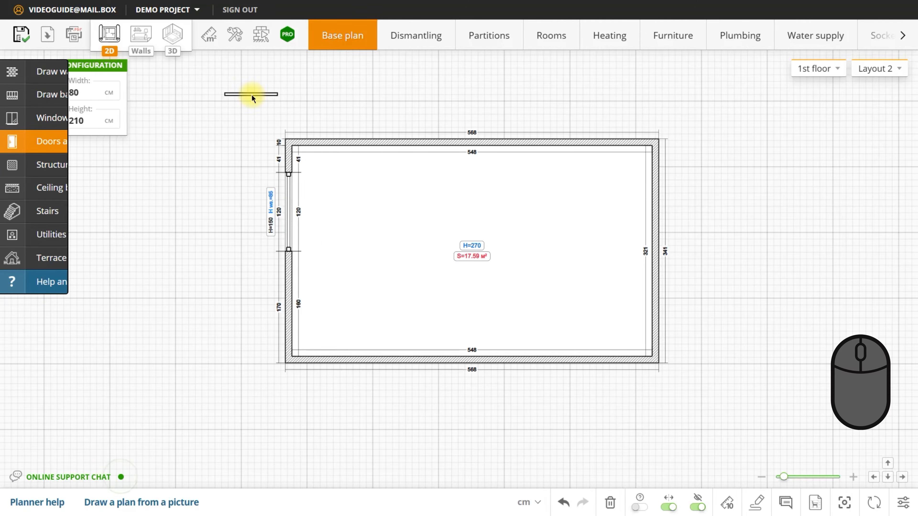
pyautogui.click(356, 362)
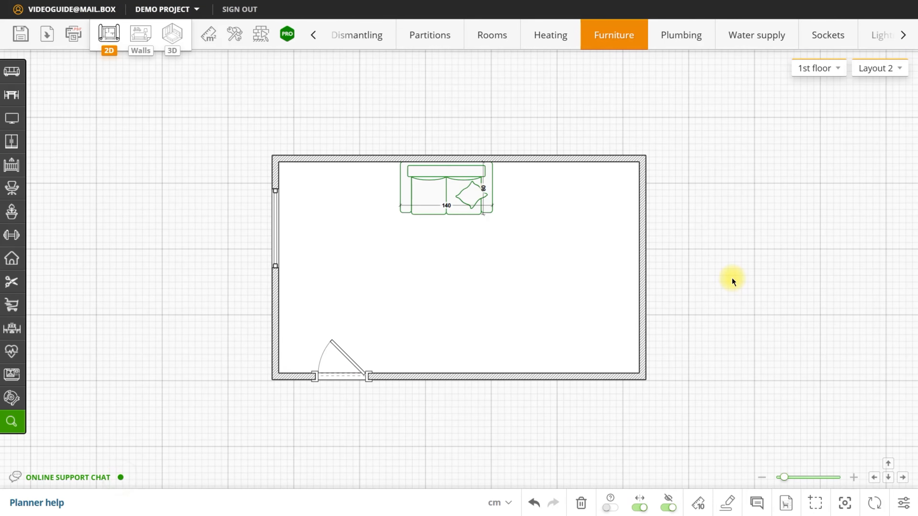
# - Resize the sofa to 160 cm wide and 90 cm deep, and place it against the room's right wall
pyautogui.click(477, 204)
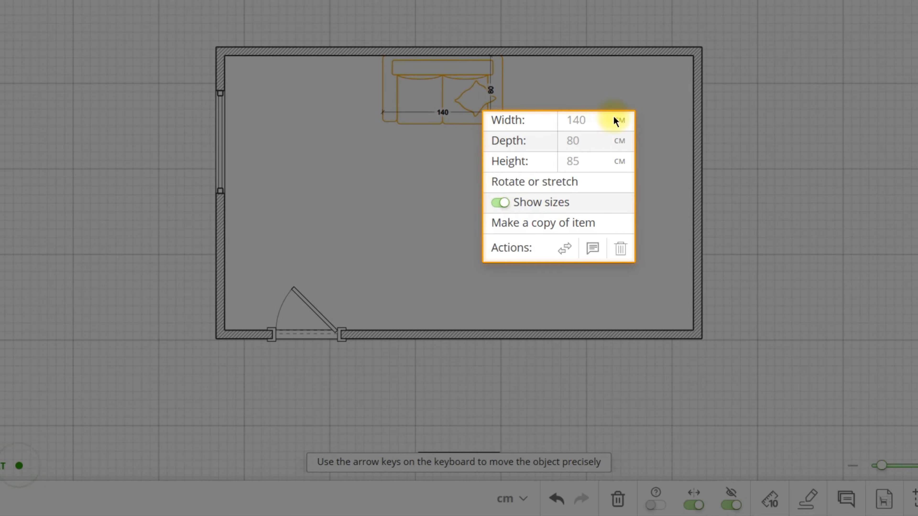
pyautogui.click(593, 140)
pyautogui.click(619, 140)
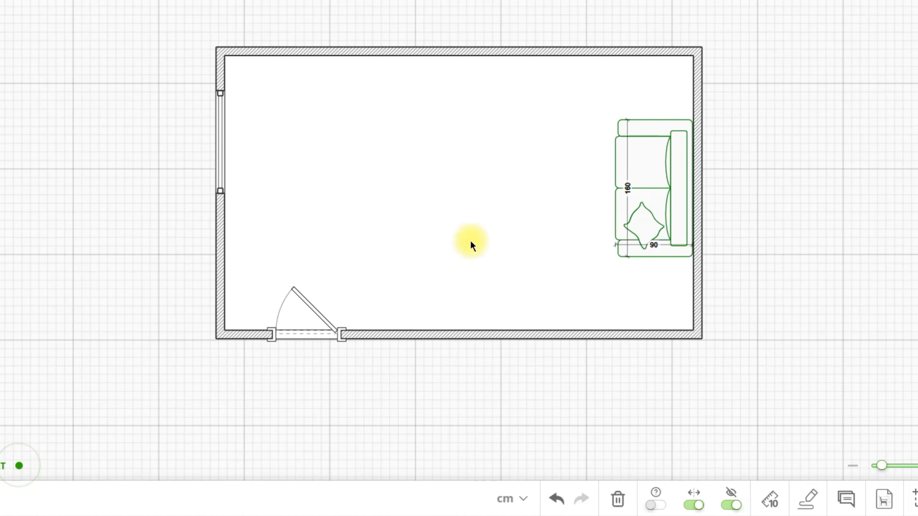
# - Undo the last three changes to the sofa and redo all three
pyautogui.click(554, 499)
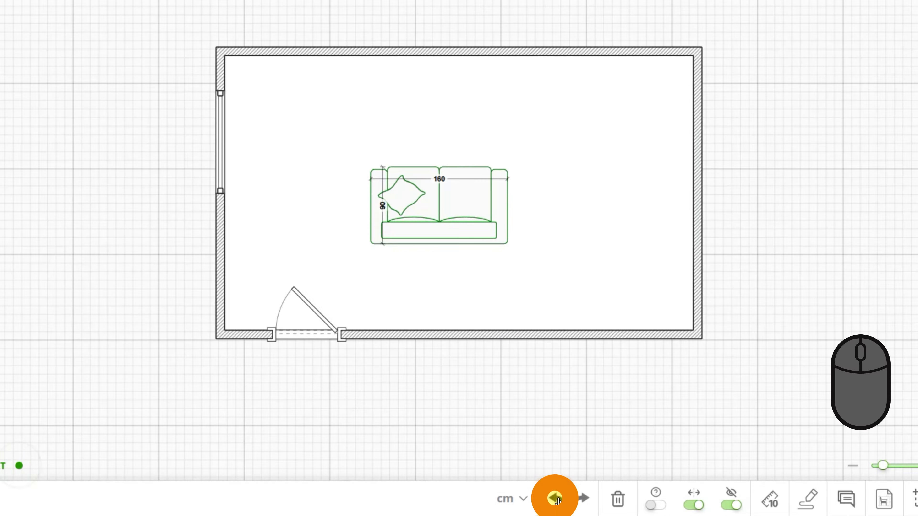
pyautogui.click(555, 498)
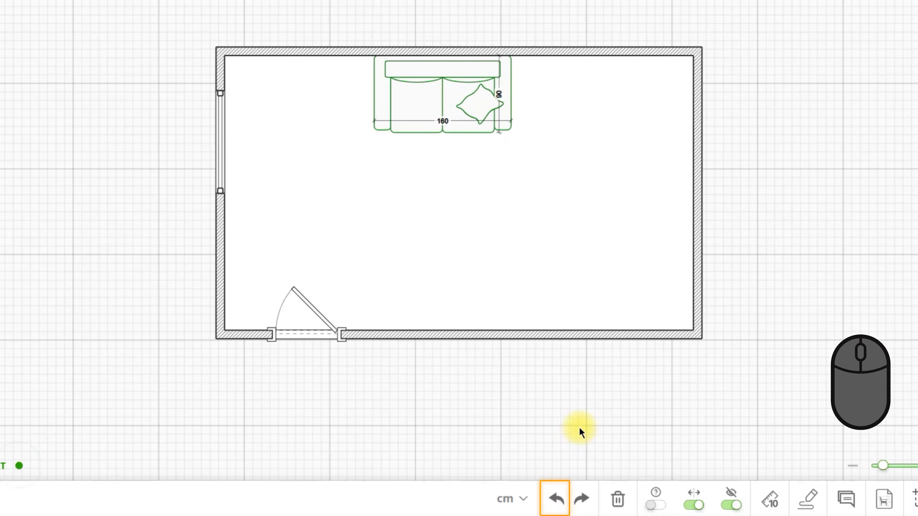
pyautogui.click(555, 499)
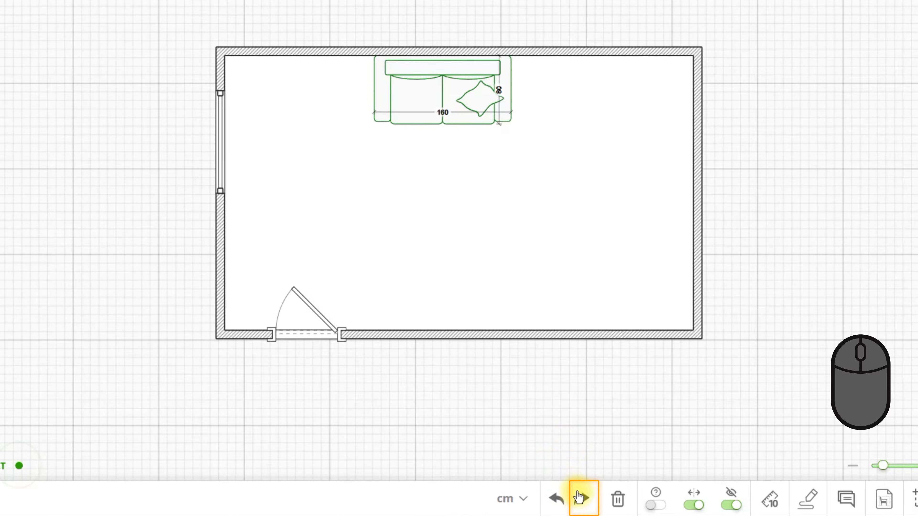
pyautogui.click(580, 498)
pyautogui.click(583, 498)
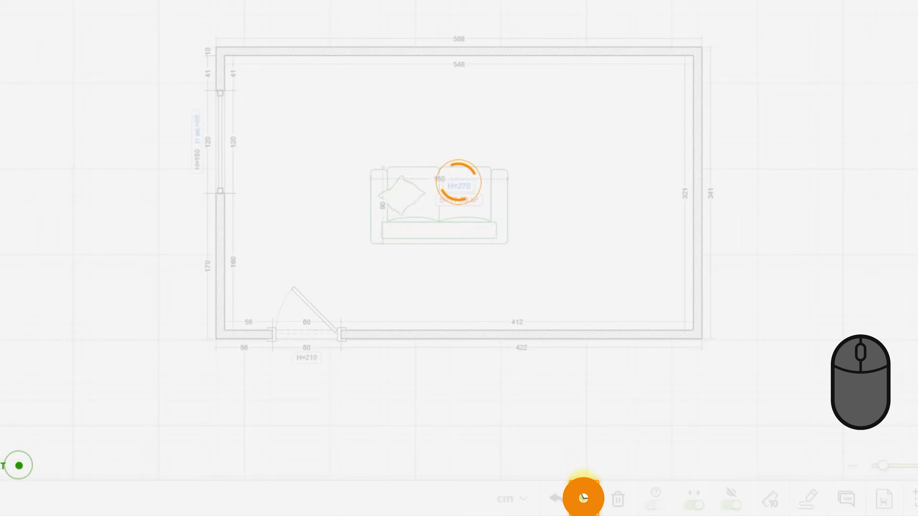
pyautogui.click(583, 498)
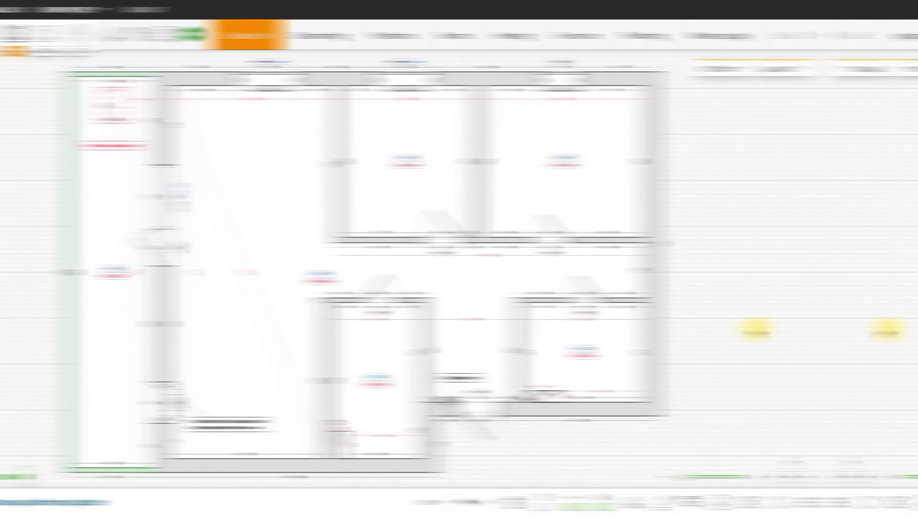
# - Switch the Base plan's measurement units to millimetres and inches, and return them to centimetres
pyautogui.scroll(2, 799, 382)
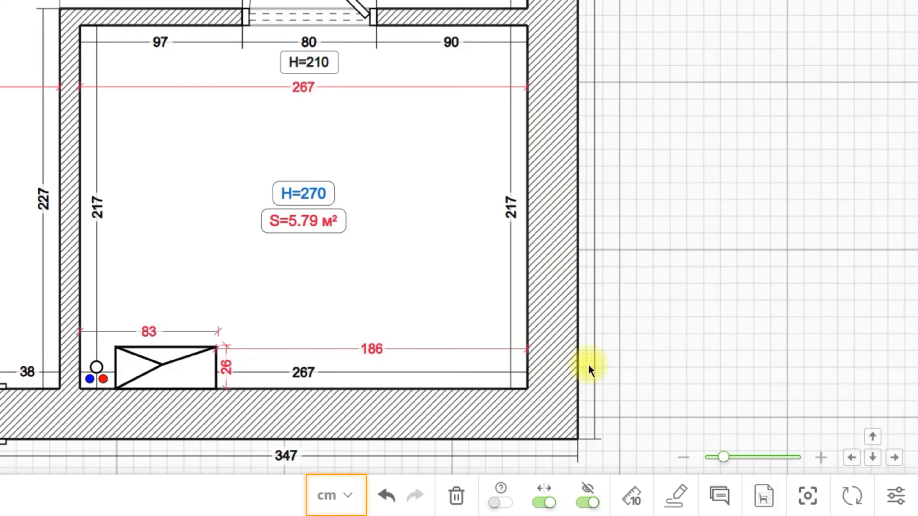
pyautogui.click(320, 497)
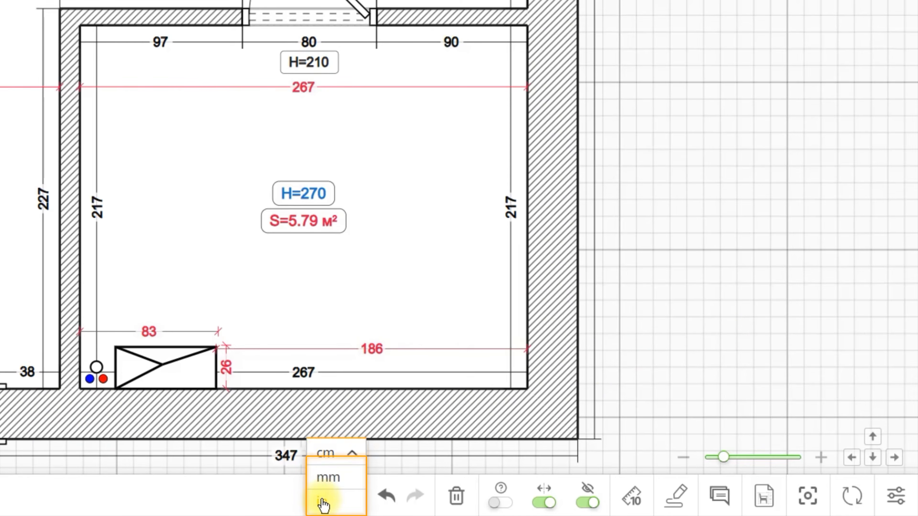
pyautogui.click(351, 482)
pyautogui.click(352, 492)
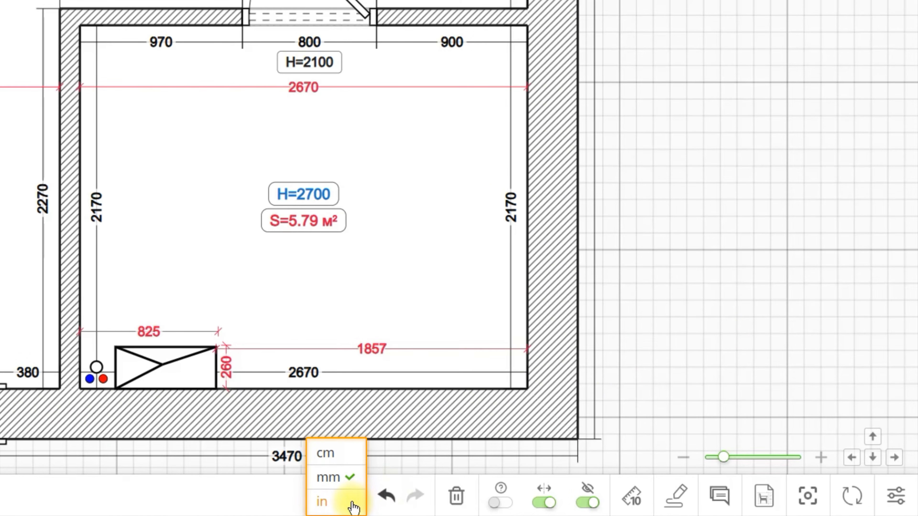
pyautogui.click(322, 502)
pyautogui.click(344, 496)
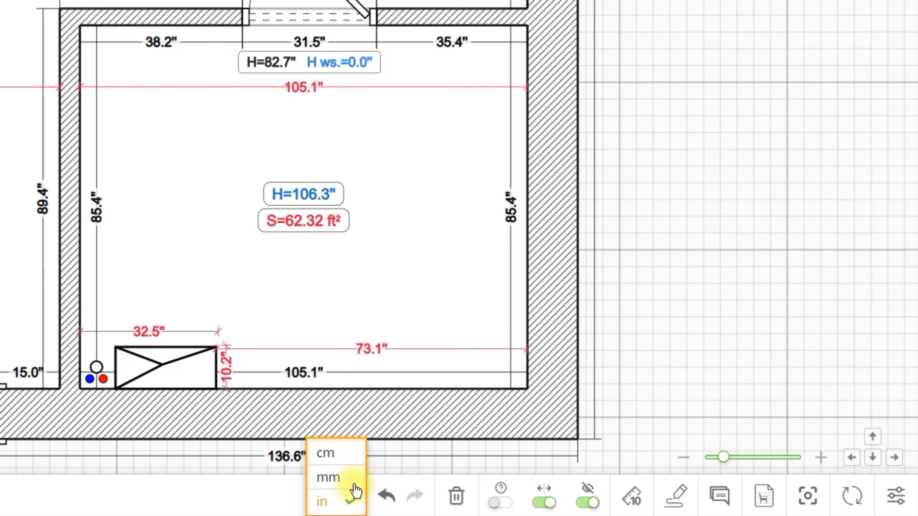
pyautogui.click(359, 454)
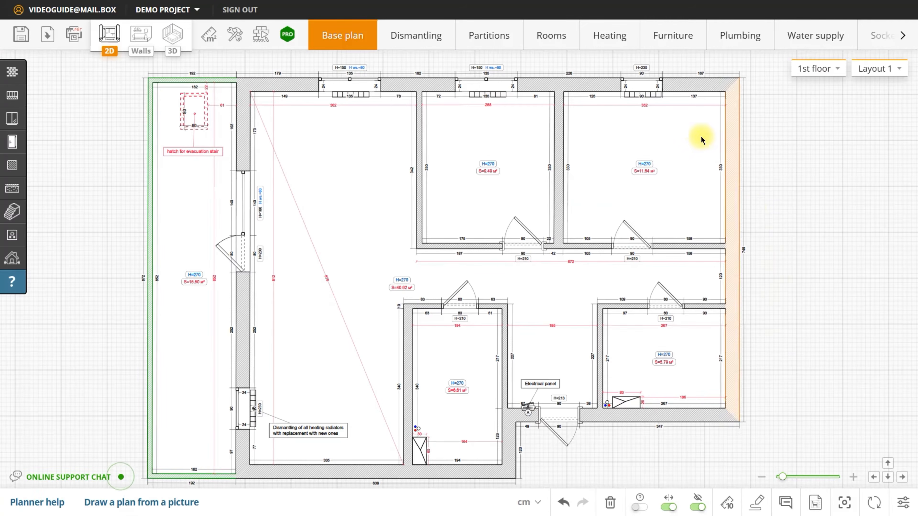
# - On the Furniture plan, delete the dining table with its chairs and the 120 × 60 cm wardrobe at the hallway's right end
pyautogui.click(682, 47)
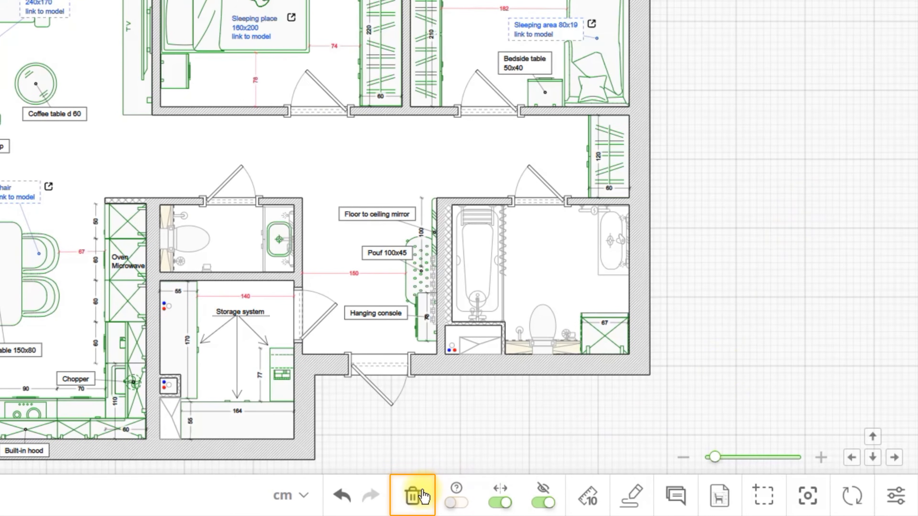
pyautogui.click(421, 495)
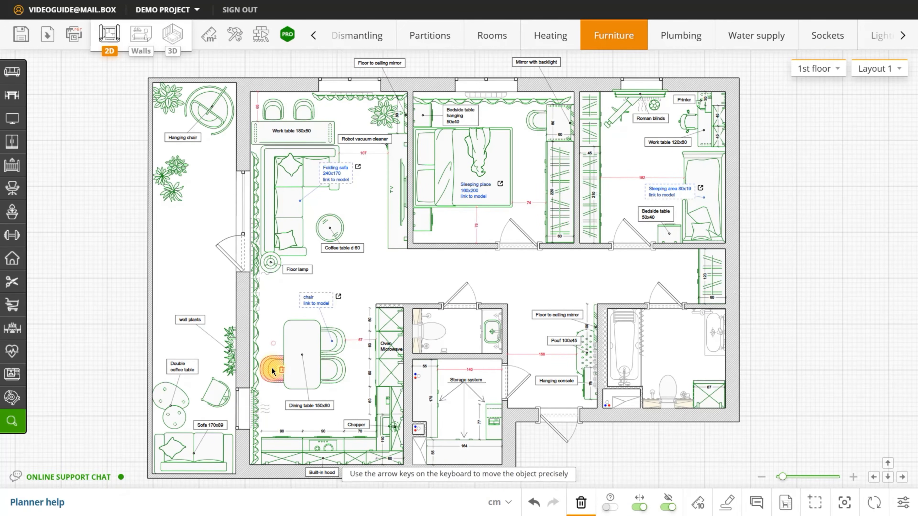
pyautogui.click(296, 340)
pyautogui.click(305, 345)
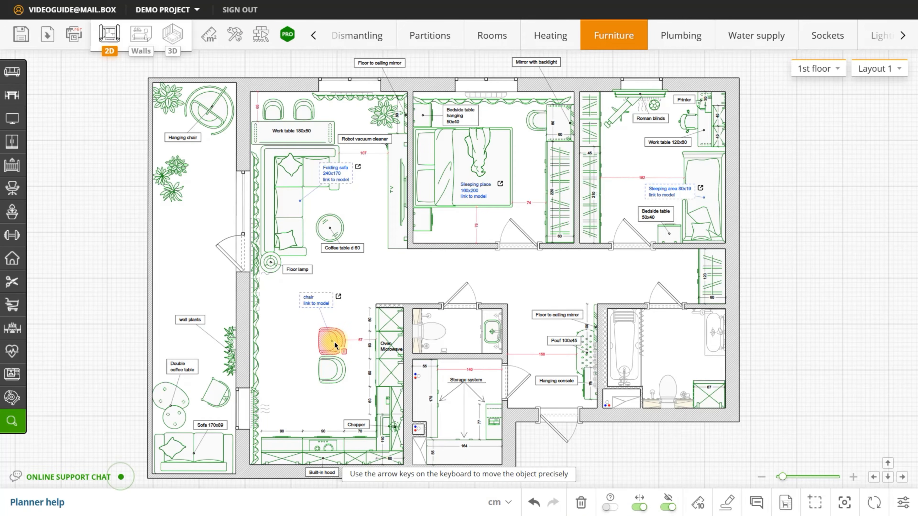
pyautogui.click(710, 275)
pyautogui.click(713, 267)
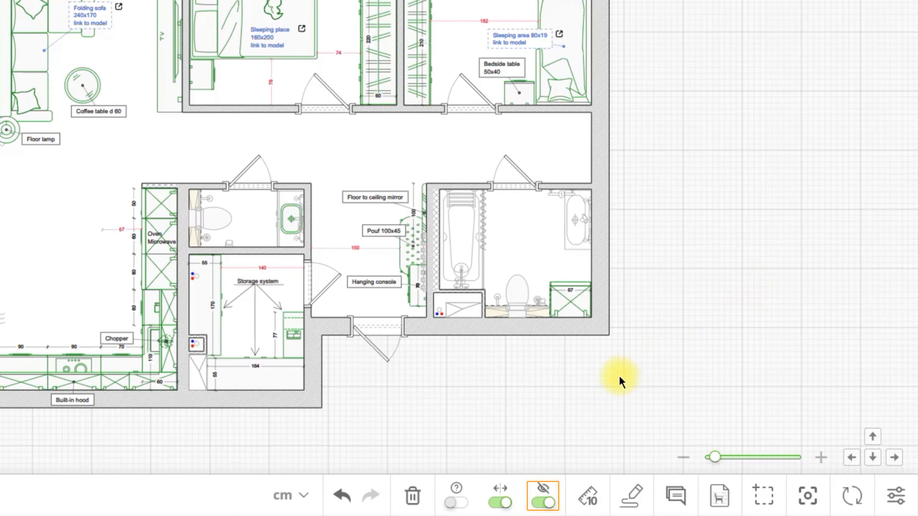
# - Show the wall dimensions, outlets and lighting on the Furniture plan
pyautogui.click(543, 492)
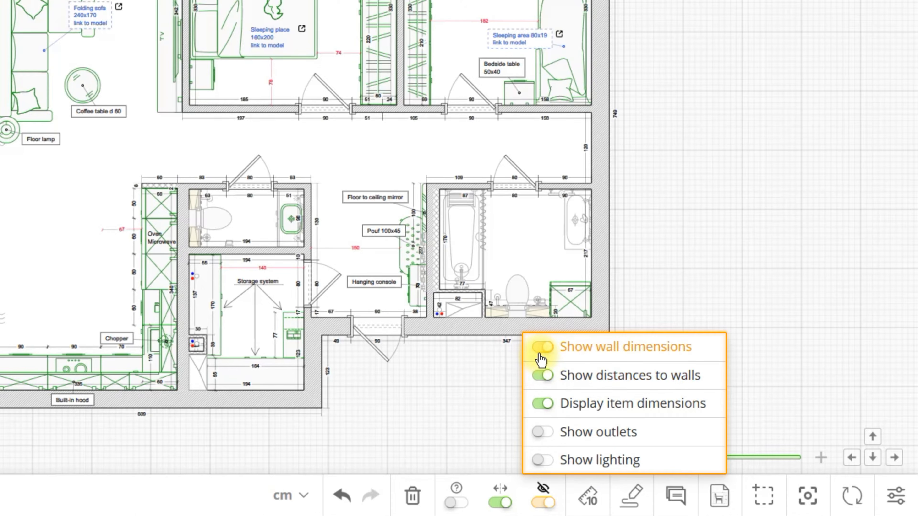
pyautogui.click(544, 431)
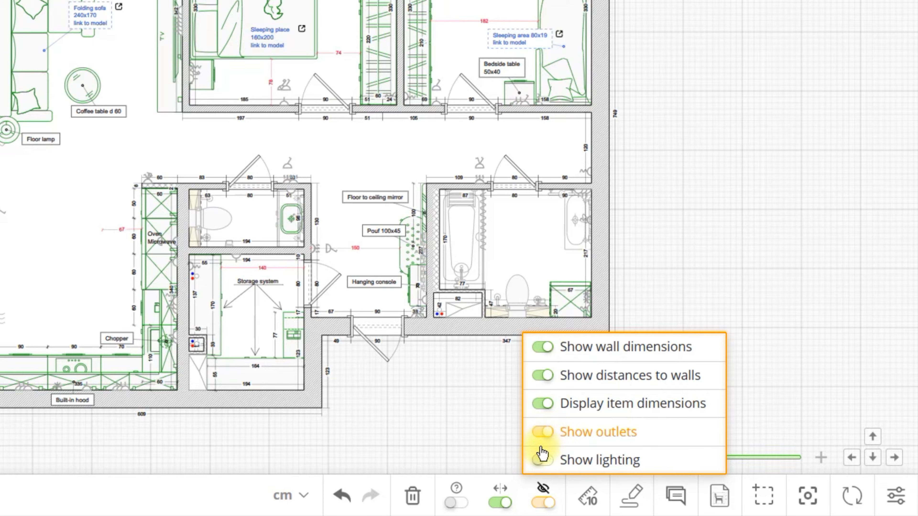
pyautogui.click(542, 461)
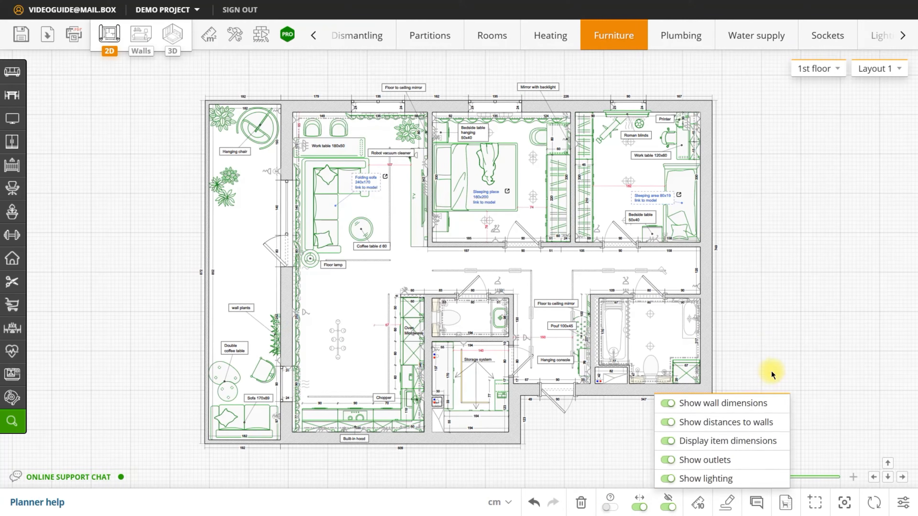
# - On the Sockets plan, hide the furniture and show the wall dimensions
pyautogui.click(822, 37)
pyautogui.moveTo(698, 503)
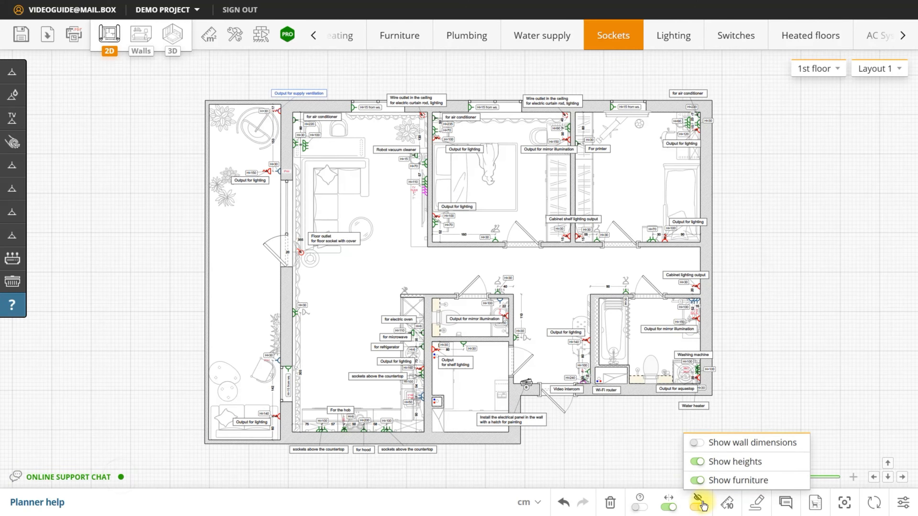
pyautogui.click(693, 479)
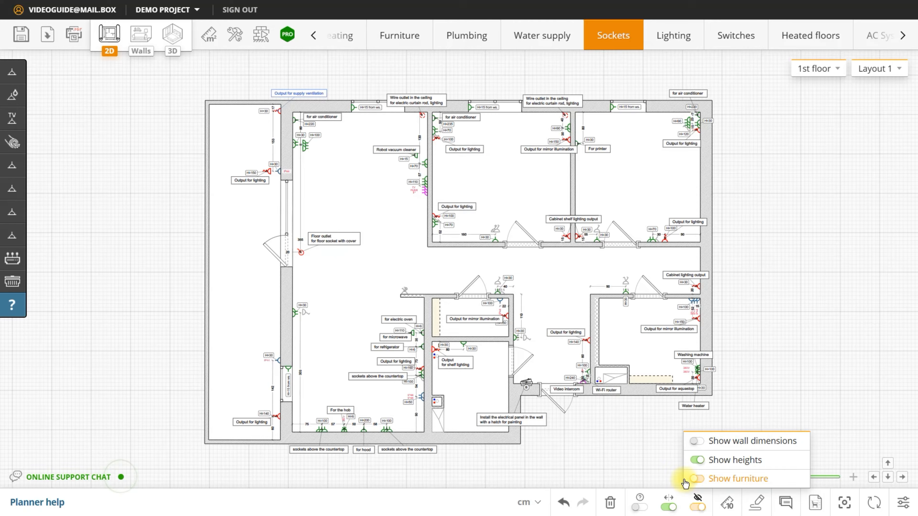
pyautogui.click(690, 442)
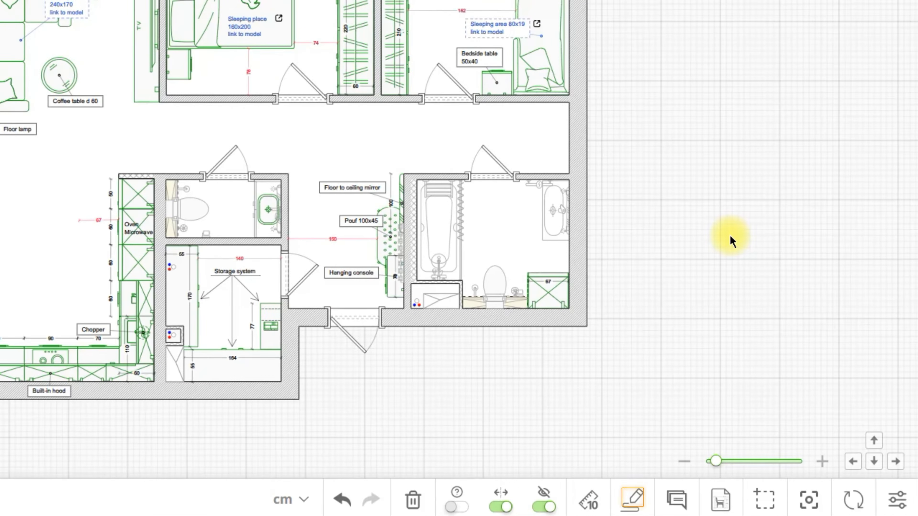
# - Manually draw a rectangular table top against the balcony's outer wall on the Furniture plan and round its two room-side corners
pyautogui.click(631, 503)
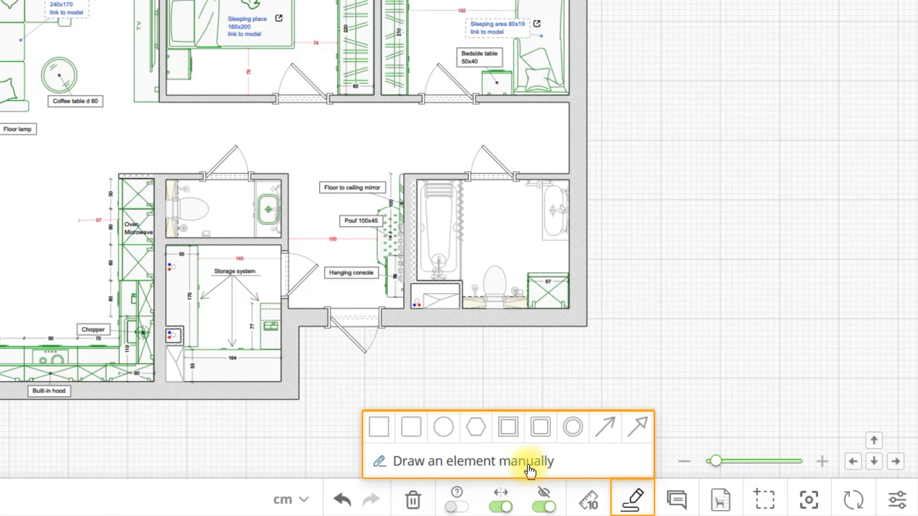
pyautogui.click(495, 472)
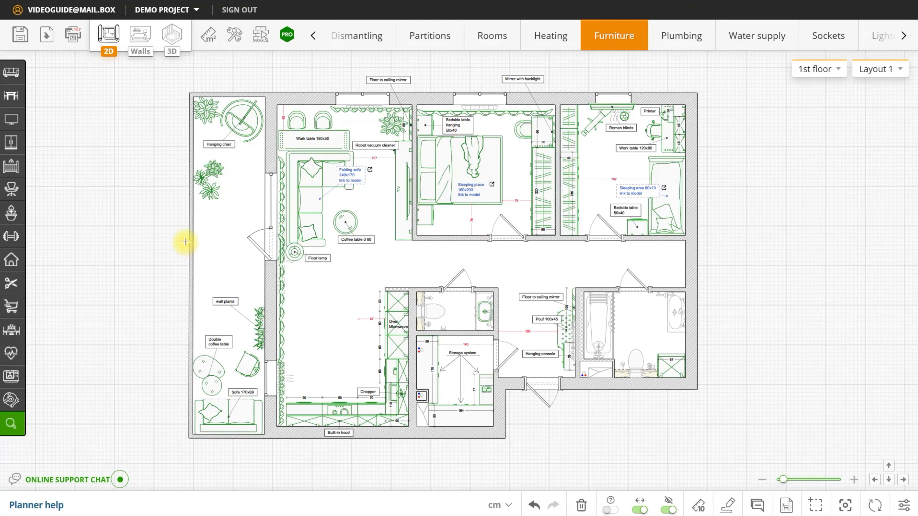
pyautogui.scroll(5, 184, 242)
pyautogui.click(245, 323)
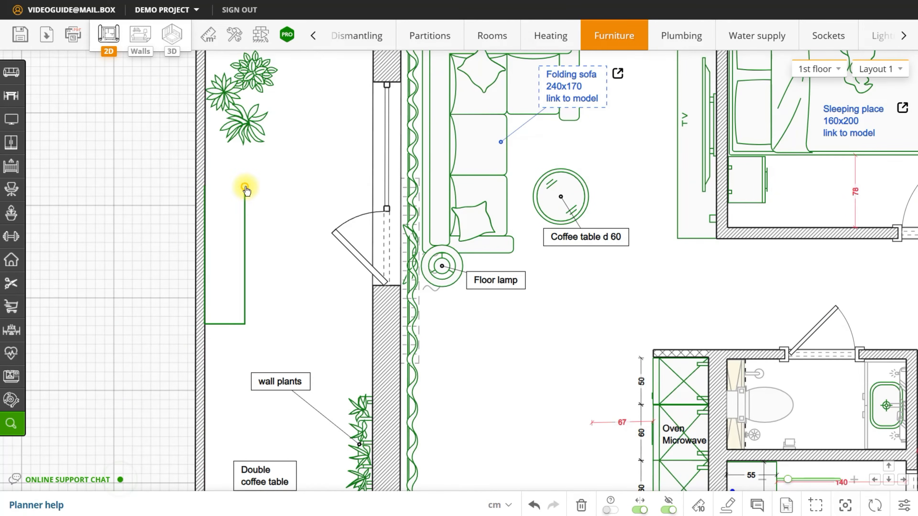
pyautogui.click(244, 188)
pyautogui.click(370, 192)
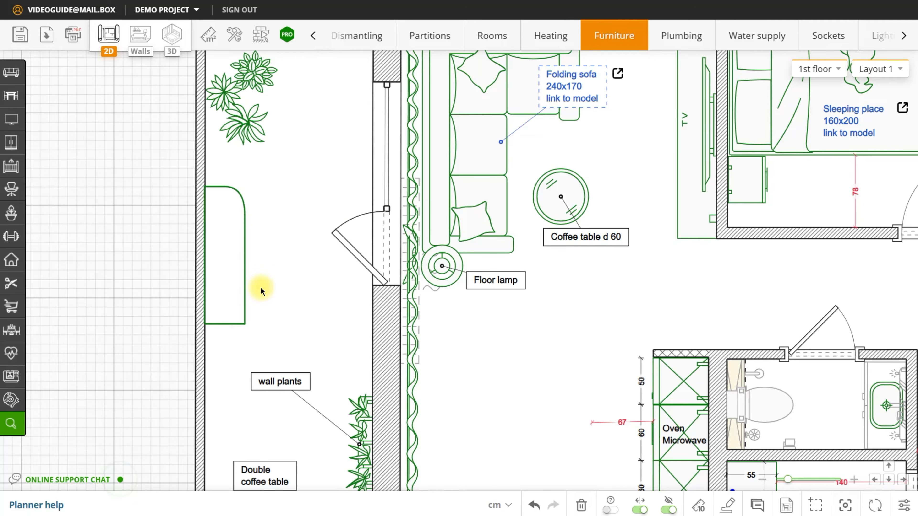
pyautogui.click(244, 323)
pyautogui.click(373, 334)
# - Add a comment reading "Balcony table top" that points to the drawn table top, coloured green with an enlarged font
pyautogui.click(757, 505)
pyautogui.click(232, 216)
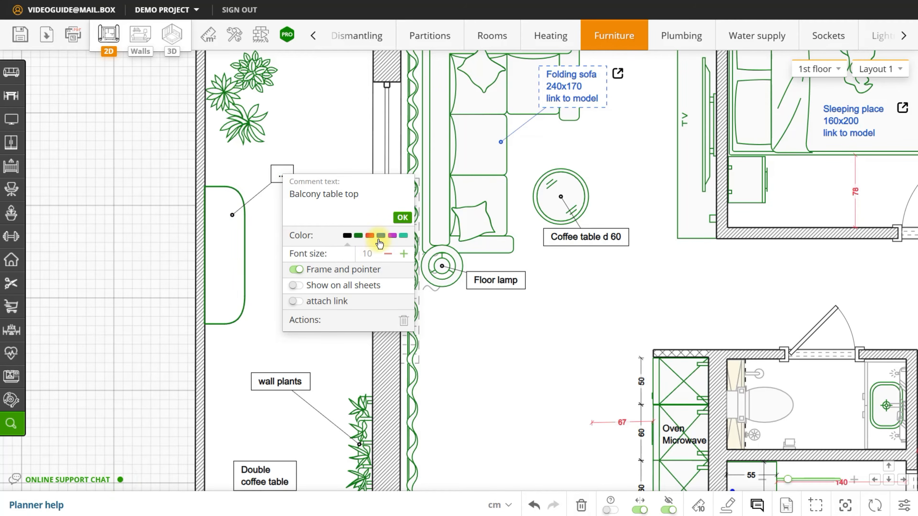
pyautogui.click(358, 236)
pyautogui.click(403, 254)
pyautogui.click(250, 246)
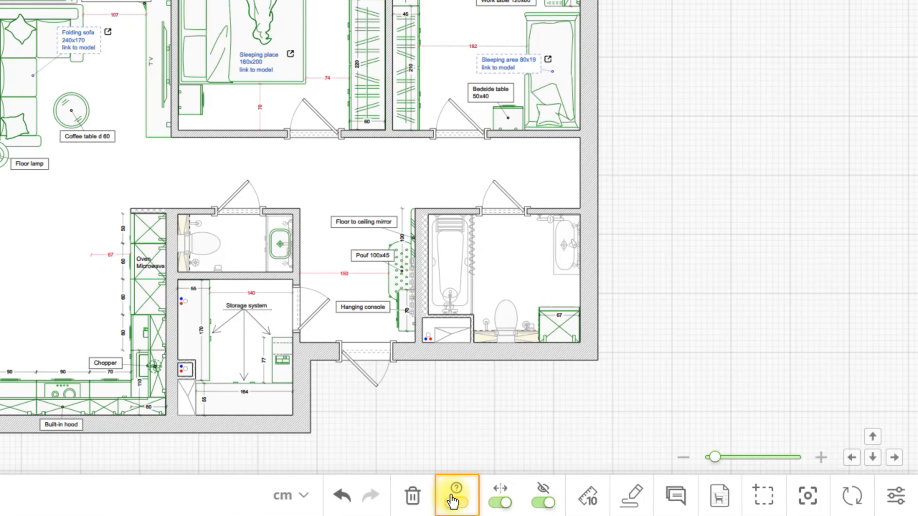
# - Turn on the hints and read the "How to manage items?" tip on the Furniture plan
pyautogui.click(454, 501)
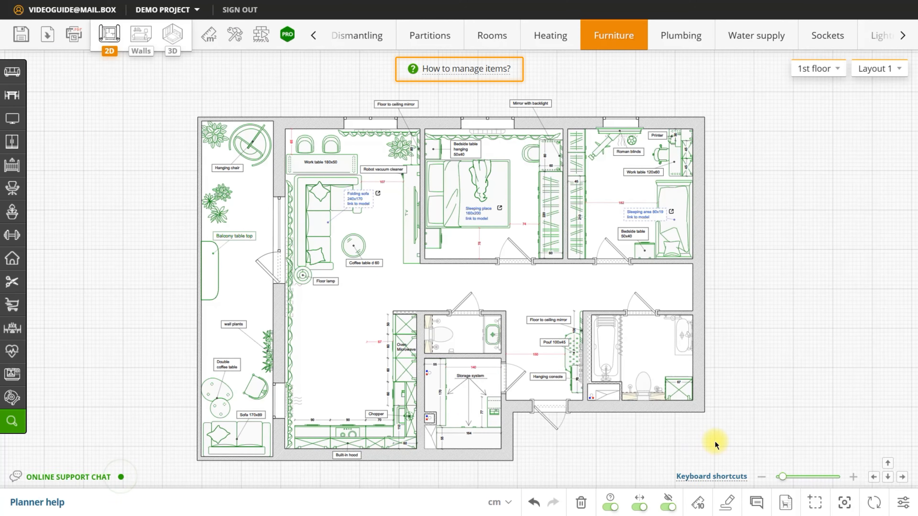
pyautogui.click(464, 69)
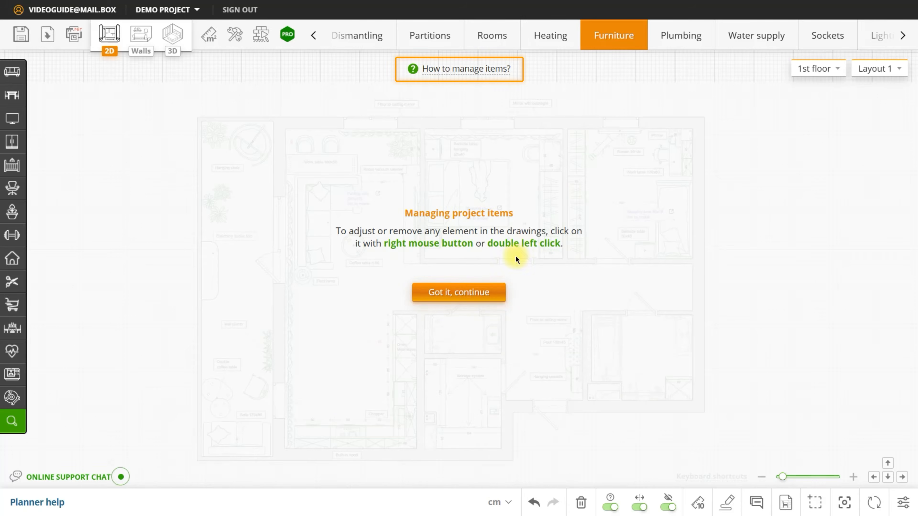
pyautogui.click(459, 292)
# - Check the hints on the Partitions, Rooms and Sockets plans, including "Socket grouping", and turn the hints off
pyautogui.click(429, 40)
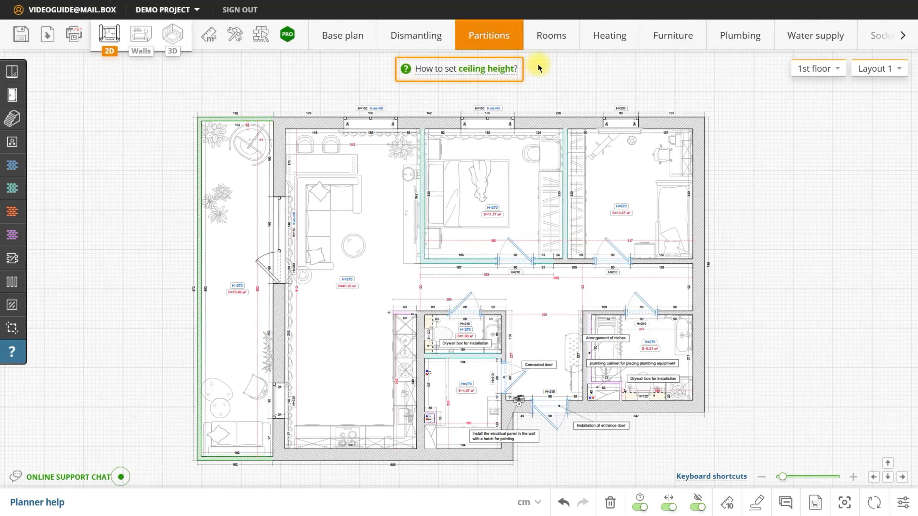
pyautogui.click(549, 40)
pyautogui.click(902, 35)
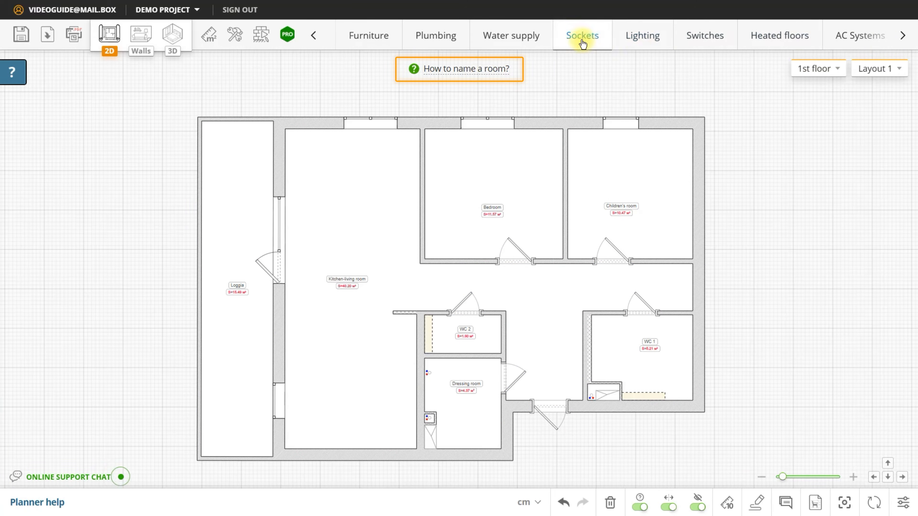
pyautogui.click(581, 39)
pyautogui.click(593, 71)
pyautogui.click(483, 314)
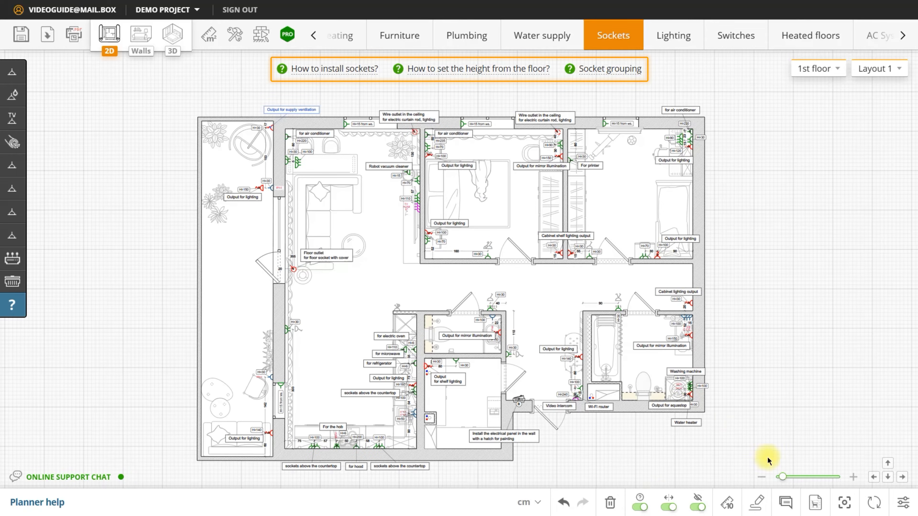
pyautogui.click(636, 509)
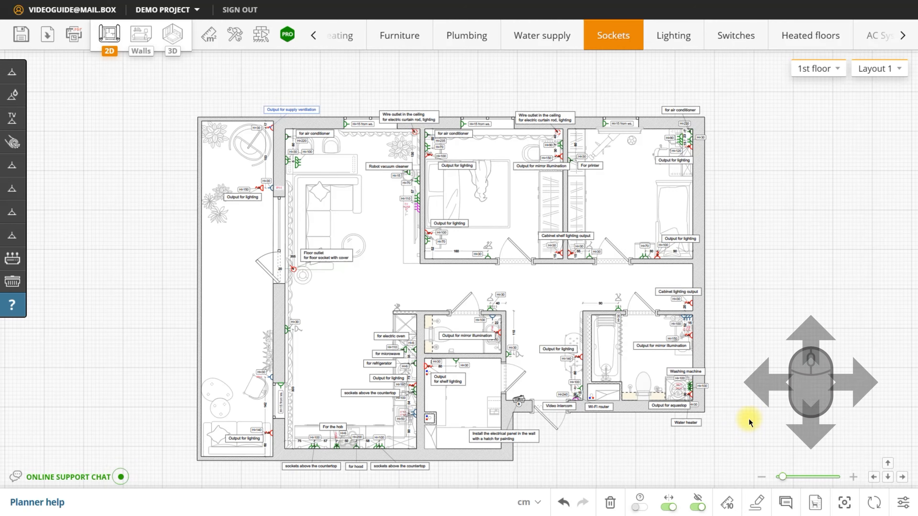
pyautogui.moveTo(834, 311); pyautogui.dragTo(759, 313)
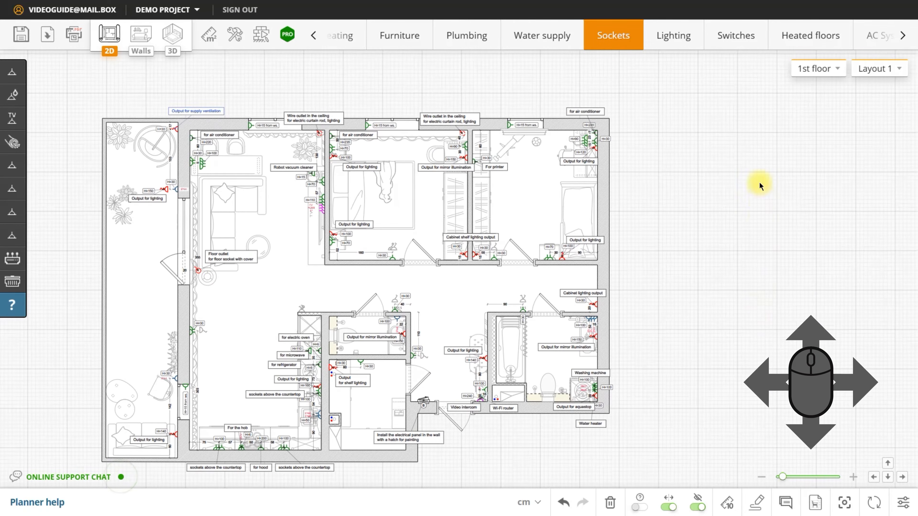
pyautogui.moveTo(688, 282); pyautogui.dragTo(805, 285)
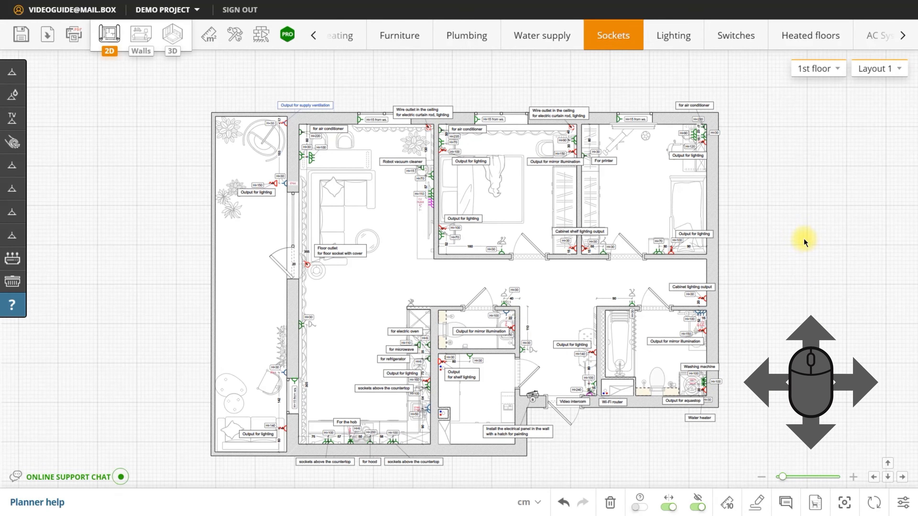
pyautogui.moveTo(804, 242); pyautogui.dragTo(795, 300)
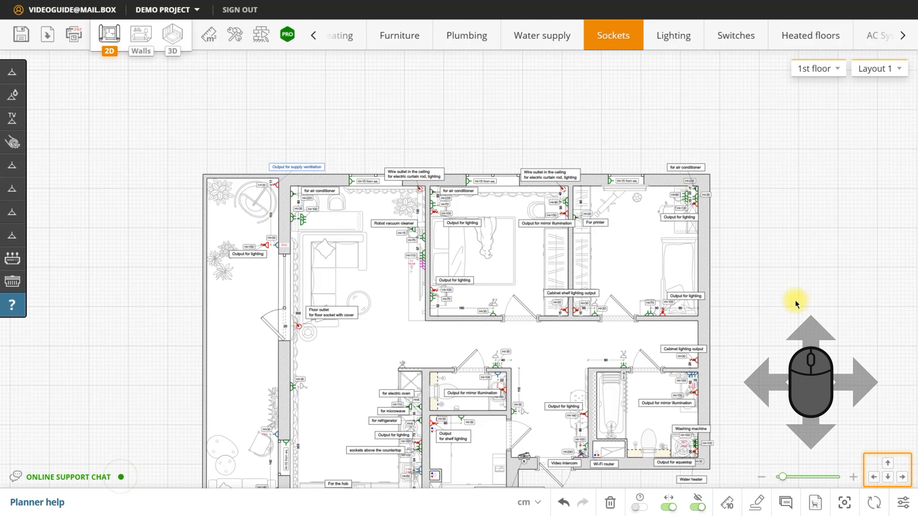
pyautogui.scroll(3, 729, 198)
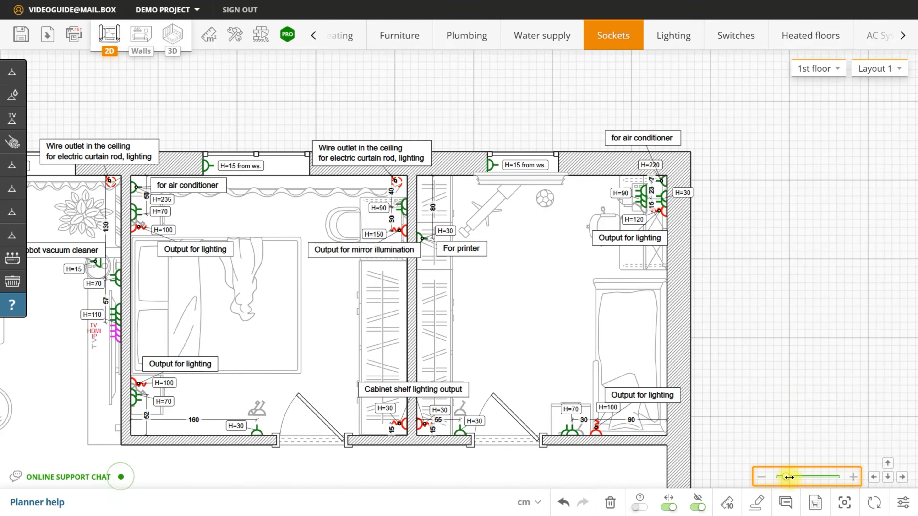
pyautogui.moveTo(787, 477)
pyautogui.mouseDown()
pyautogui.moveTo(796, 477)
pyautogui.moveTo(781, 478)
pyautogui.mouseUp()
pyautogui.moveTo(670, 399); pyautogui.dragTo(799, 285)
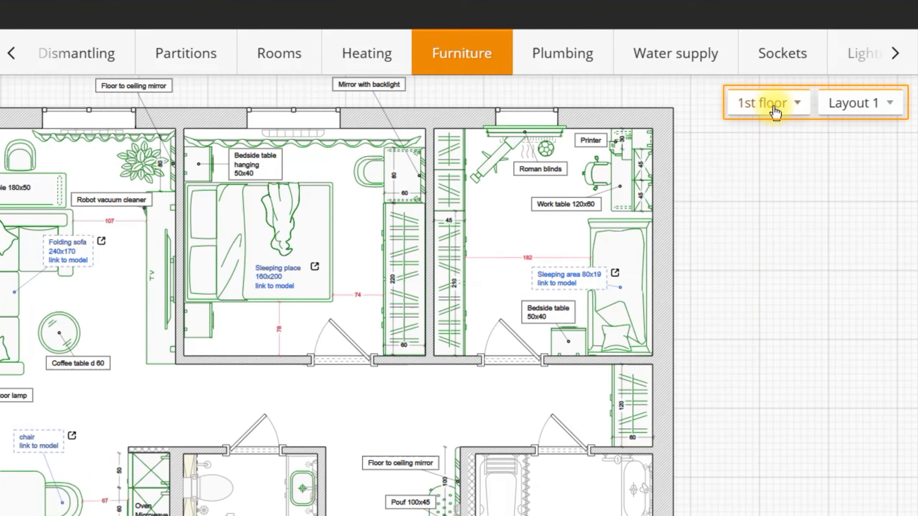
# - Add a 2nd floor to the project, copying the original plan of the current floor
pyautogui.click(825, 69)
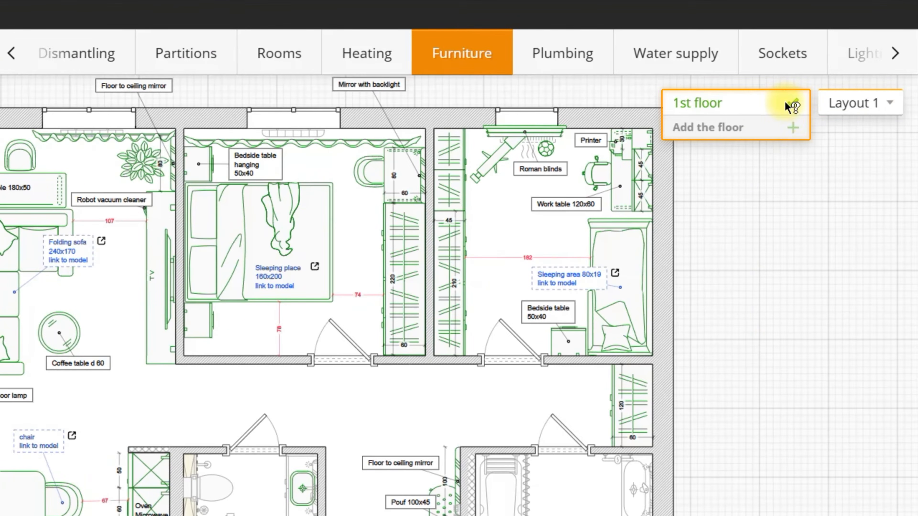
pyautogui.click(732, 136)
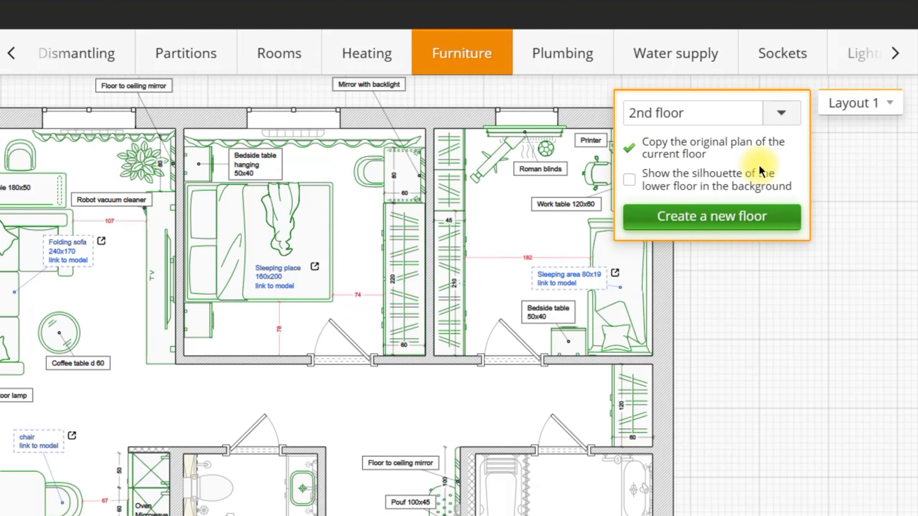
pyautogui.click(728, 218)
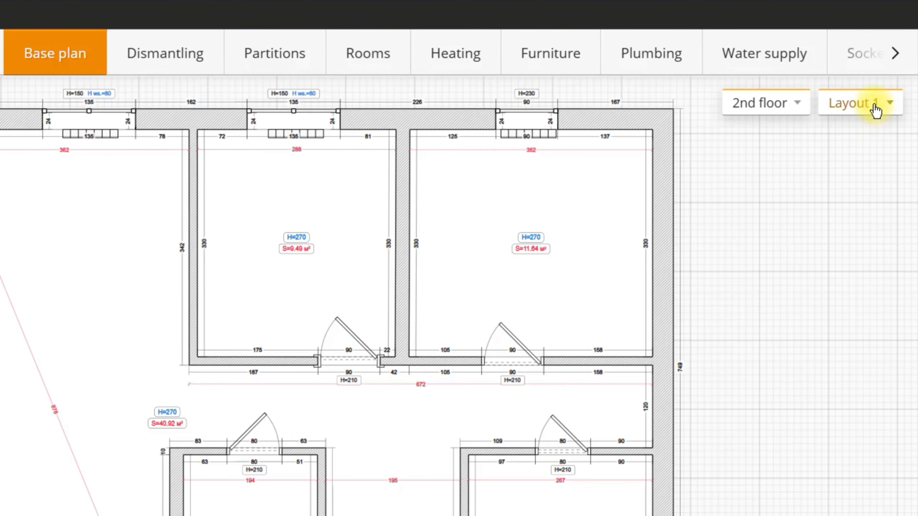
# - Create a layout named "Layout 2" on the 2nd floor, copying the original plan, wall changes, furniture and plumbing, and all project sheets
pyautogui.click(876, 111)
pyautogui.click(789, 139)
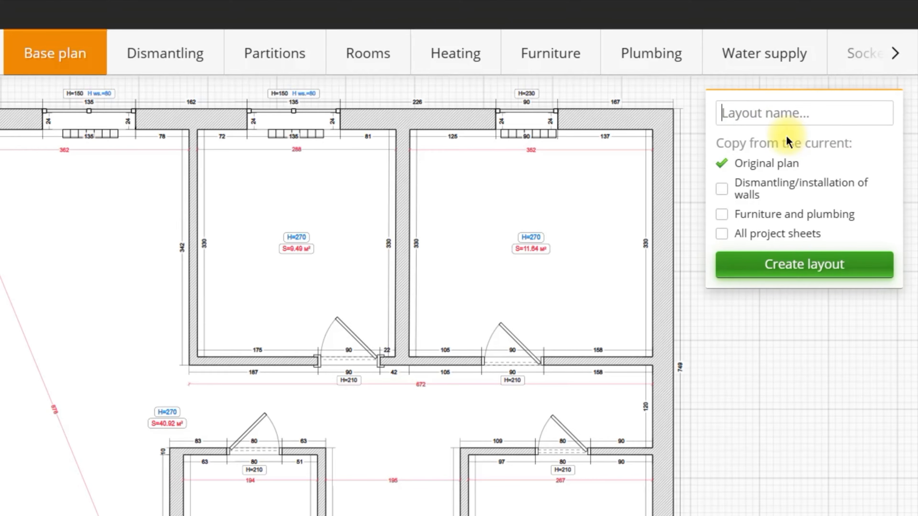
pyautogui.click(814, 200)
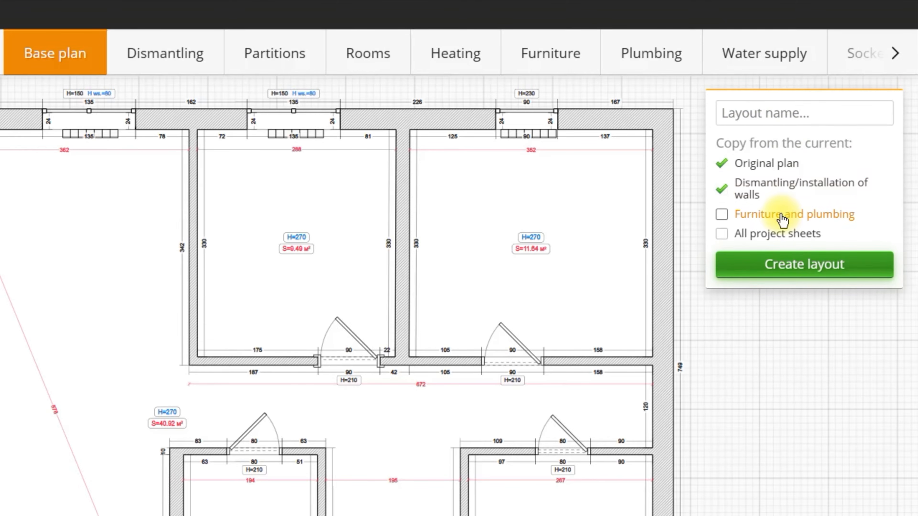
pyautogui.click(780, 218)
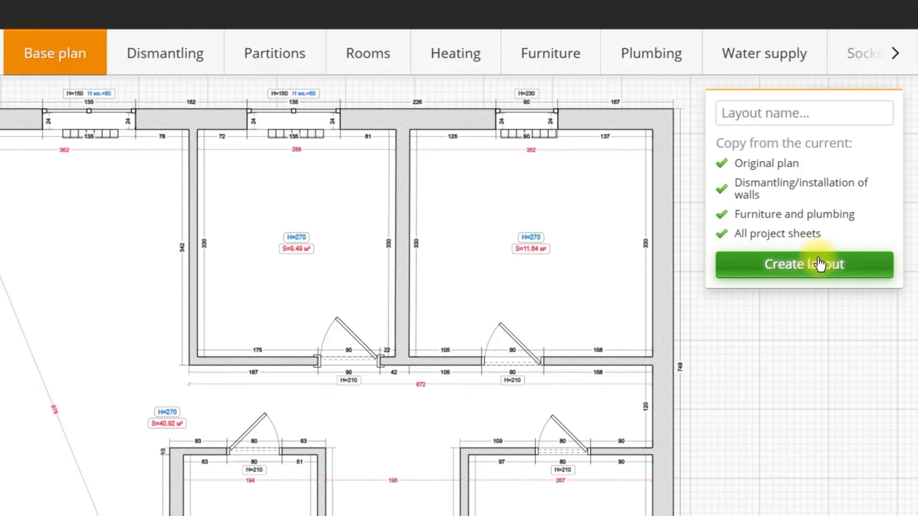
pyautogui.click(813, 112)
pyautogui.write('2')
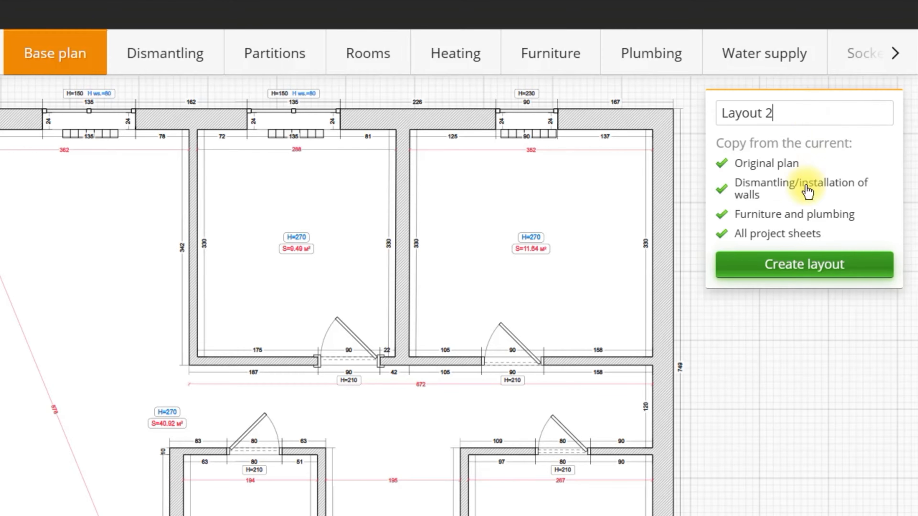
pyautogui.click(798, 265)
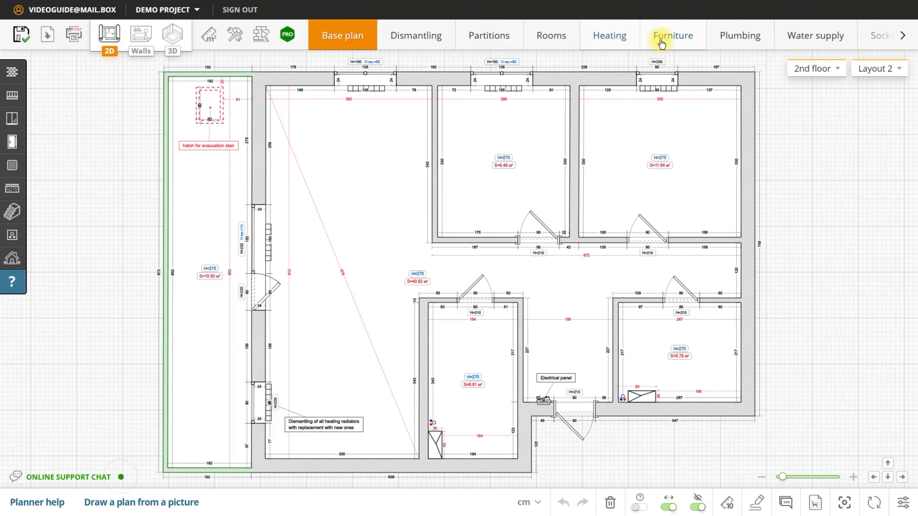
# - On the Furniture plan, delete the living room's work table and two chairs and shift the sofa, floor lamp and coffee table towards the window
pyautogui.click(661, 44)
pyautogui.click(319, 104)
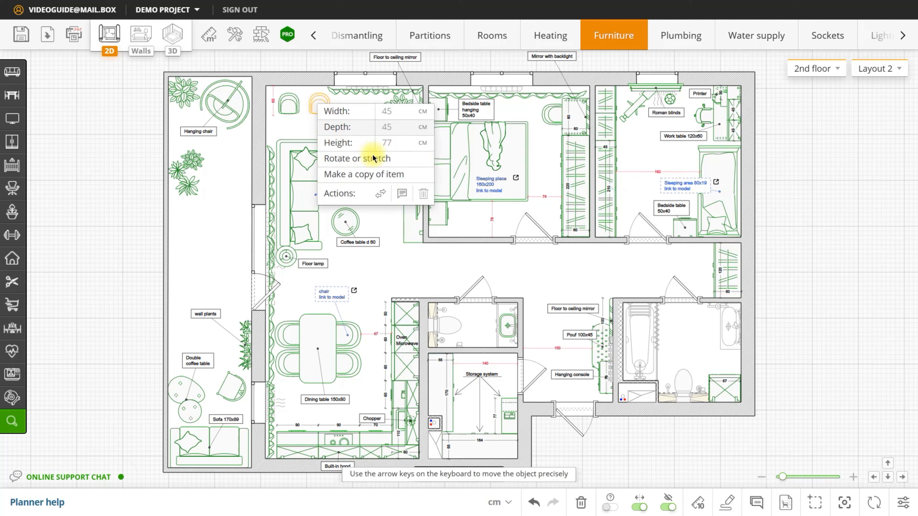
pyautogui.click(423, 194)
pyautogui.click(287, 103)
pyautogui.click(393, 193)
pyautogui.moveTo(310, 181); pyautogui.dragTo(300, 131)
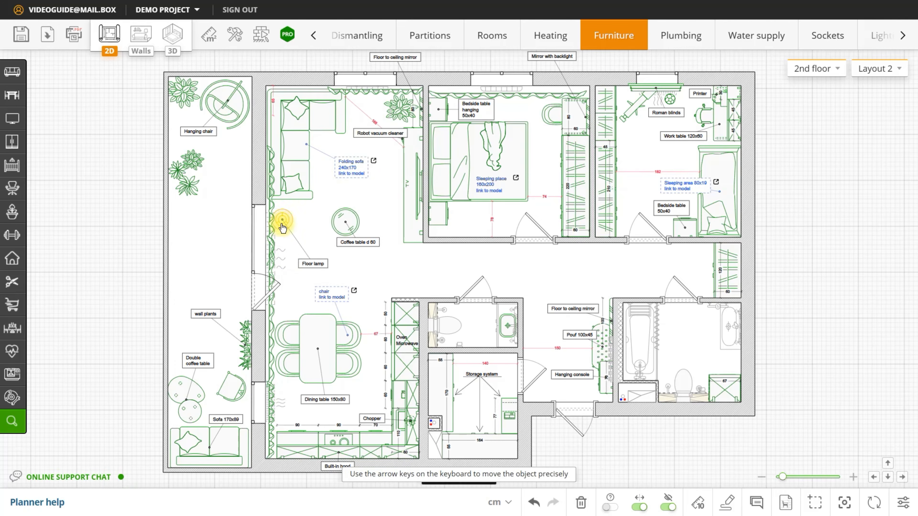
pyautogui.moveTo(345, 221); pyautogui.dragTo(332, 203)
# - Switch between Layout 1 and Layout 2 to compare their furniture arrangements
pyautogui.click(852, 71)
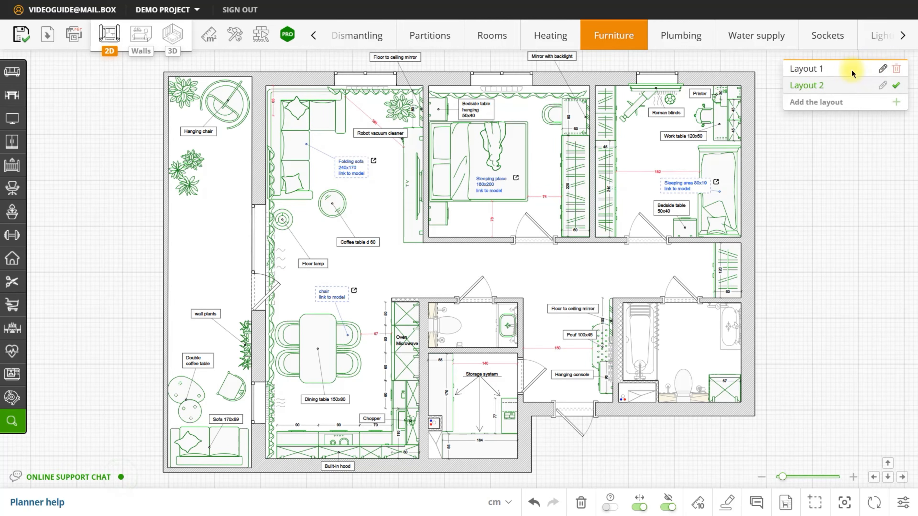
pyautogui.click(853, 70)
pyautogui.click(887, 76)
pyautogui.click(880, 84)
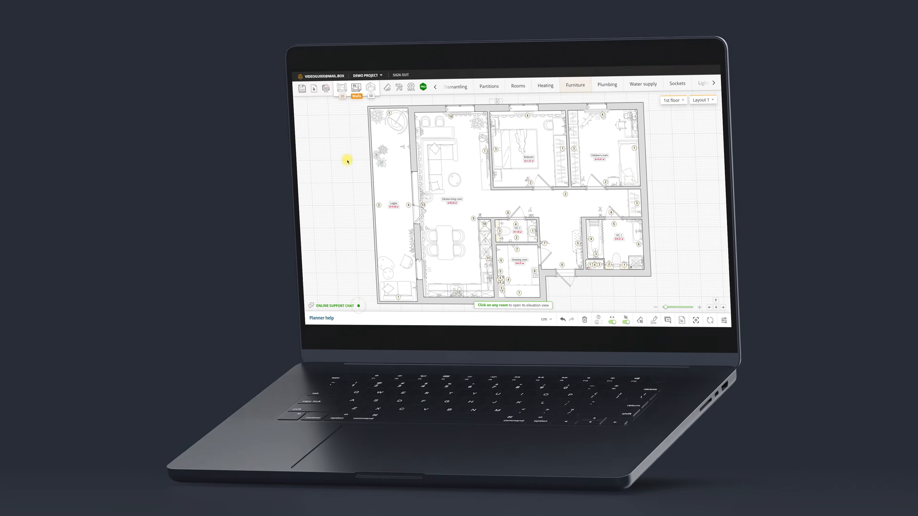
# - Open the bedroom's elevation view in Walls mode to inspect its walls, and close it
pyautogui.click(554, 240)
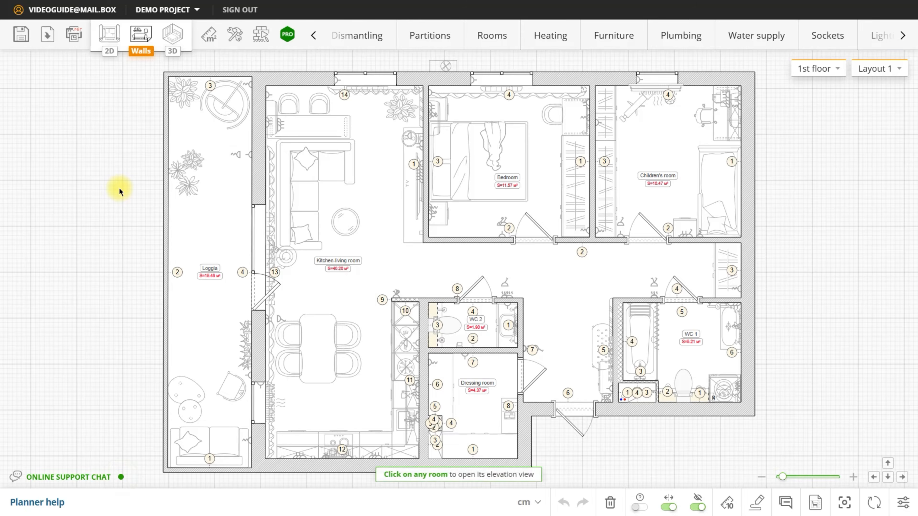
pyautogui.click(468, 157)
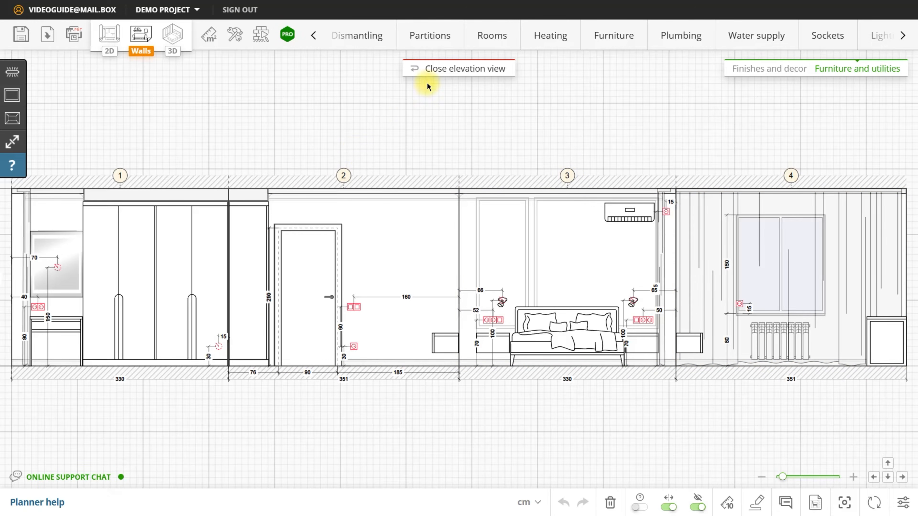
pyautogui.click(435, 73)
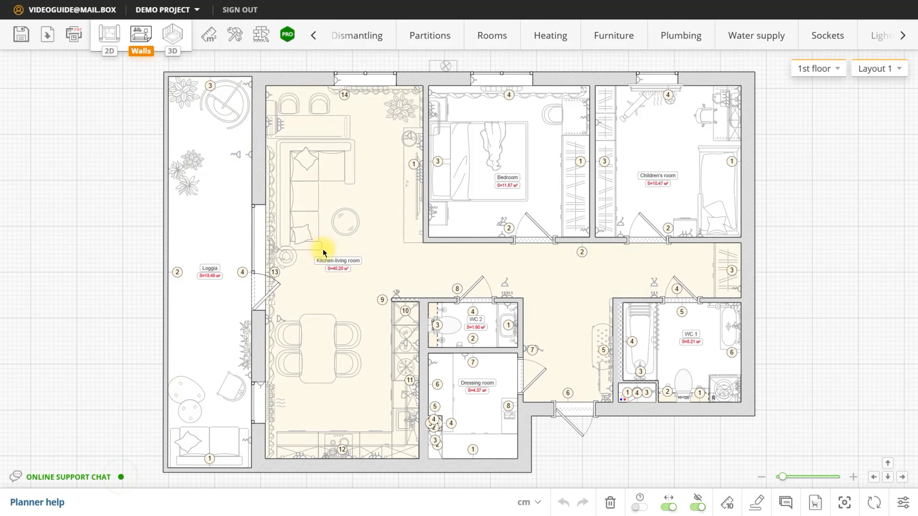
# - Open the WC 2 elevation and draw linear lighting about 163 cm long on wall 2 along the upper edge of the tiles
pyautogui.click(473, 312)
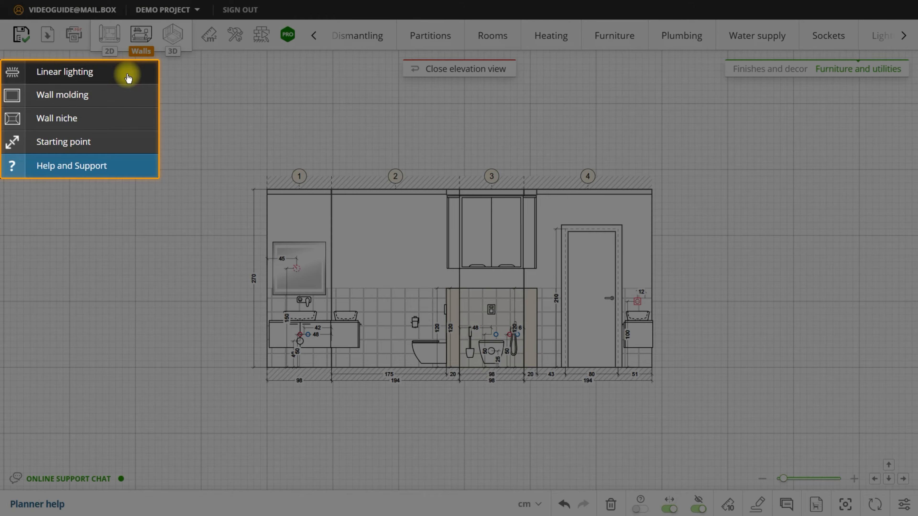
pyautogui.click(128, 77)
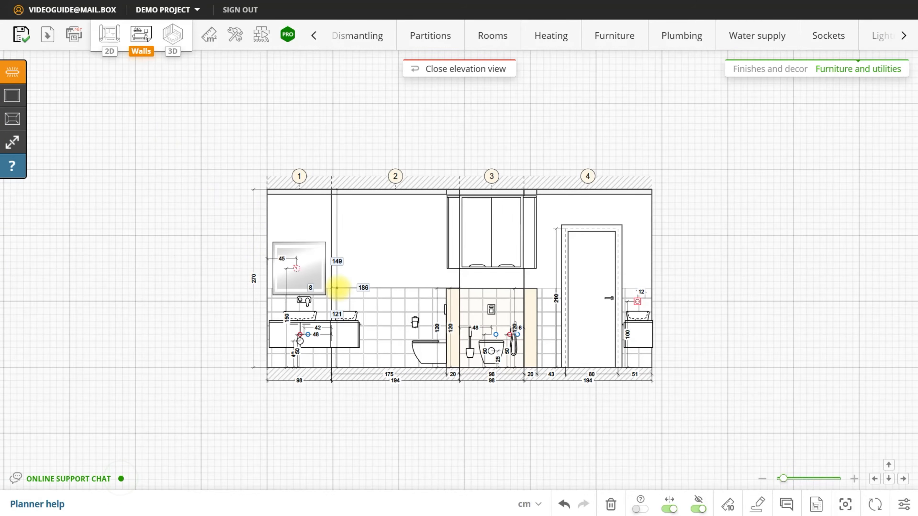
pyautogui.click(337, 287)
pyautogui.click(445, 288)
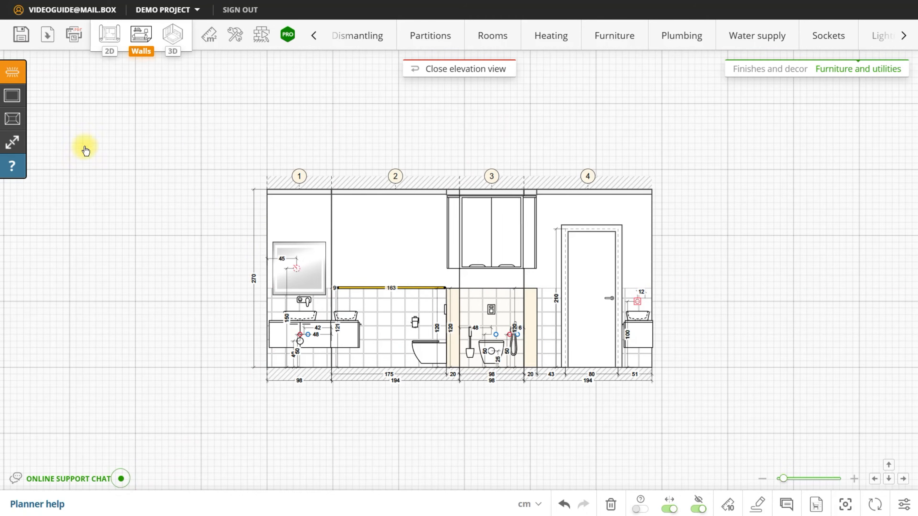
# - Draw a rectangular wall molding of about 144 × 92 cm on wall 2 above the linear lighting
pyautogui.moveTo(49, 94)
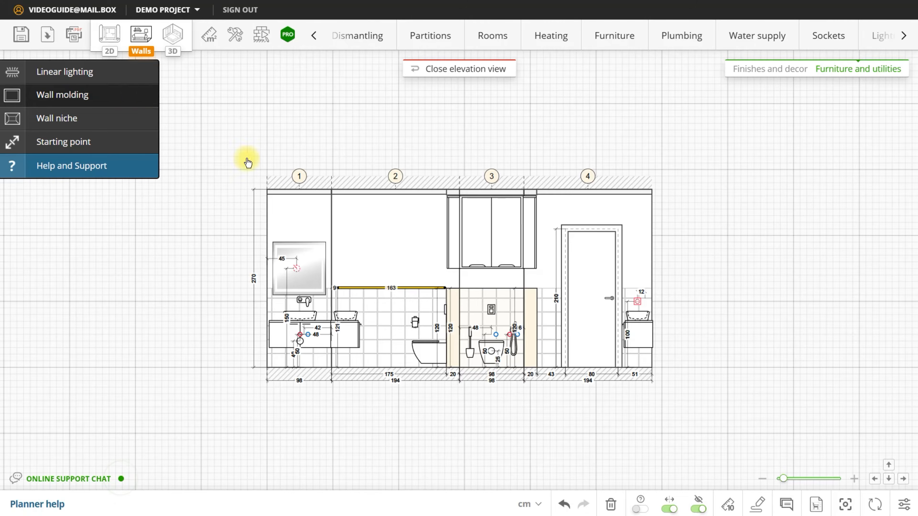
pyautogui.click(339, 201)
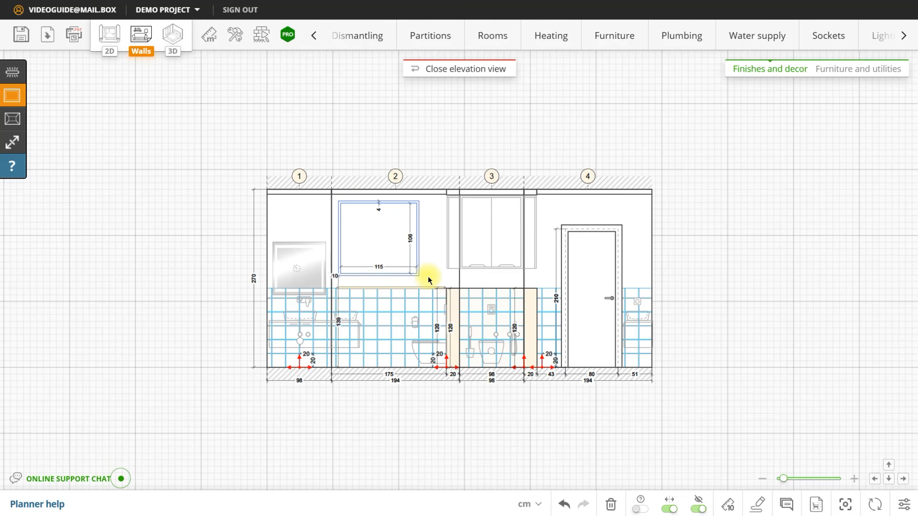
pyautogui.click(438, 267)
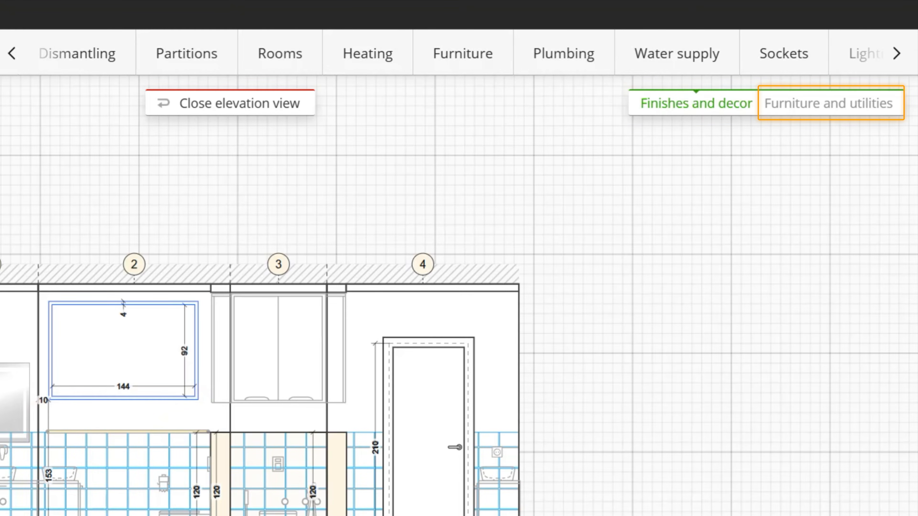
# - Draw a wall niche of about 86 × 22 cm on wall 3 between the cabinet and the tiles
pyautogui.click(88, 127)
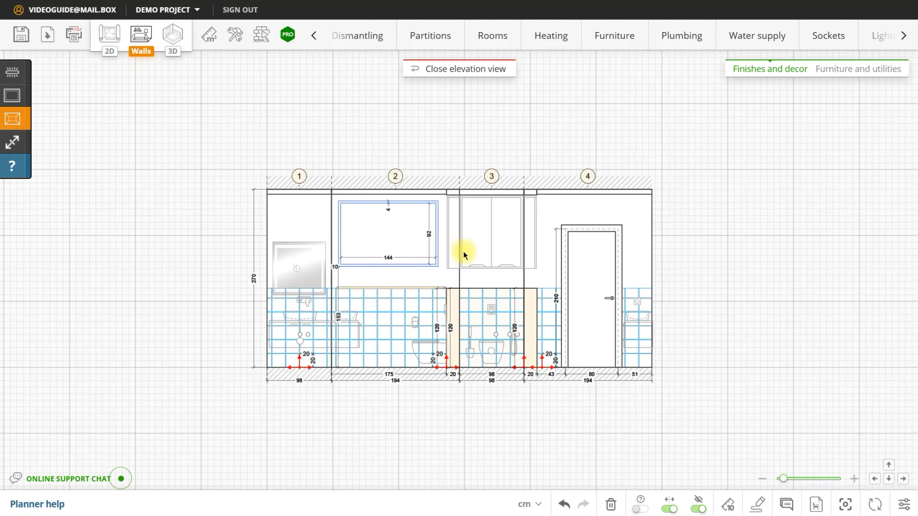
pyautogui.scroll(3, 464, 255)
pyautogui.moveTo(444, 267); pyautogui.dragTo(557, 292)
pyautogui.scroll(-3, 628, 279)
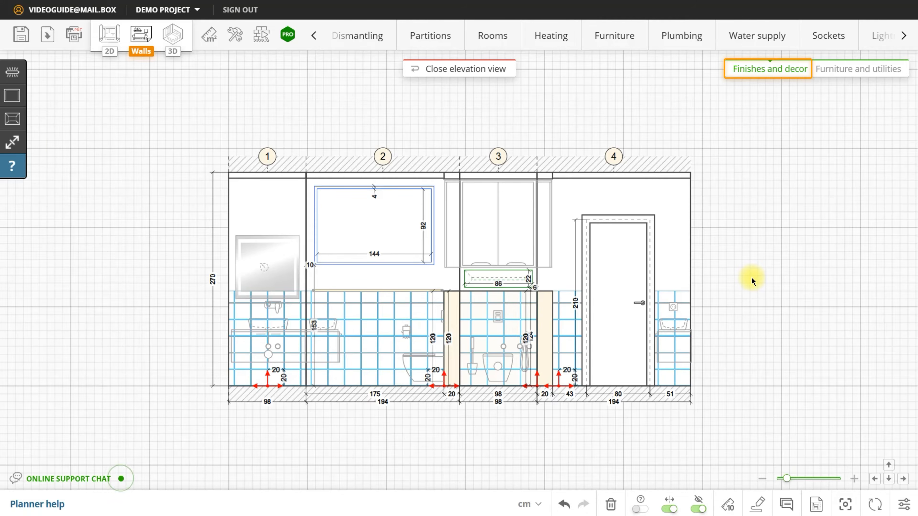
# - Place the tile starting point at the lower left corner of wall 2 and set the tile length to 30 cm
pyautogui.moveTo(14, 141)
pyautogui.click(127, 143)
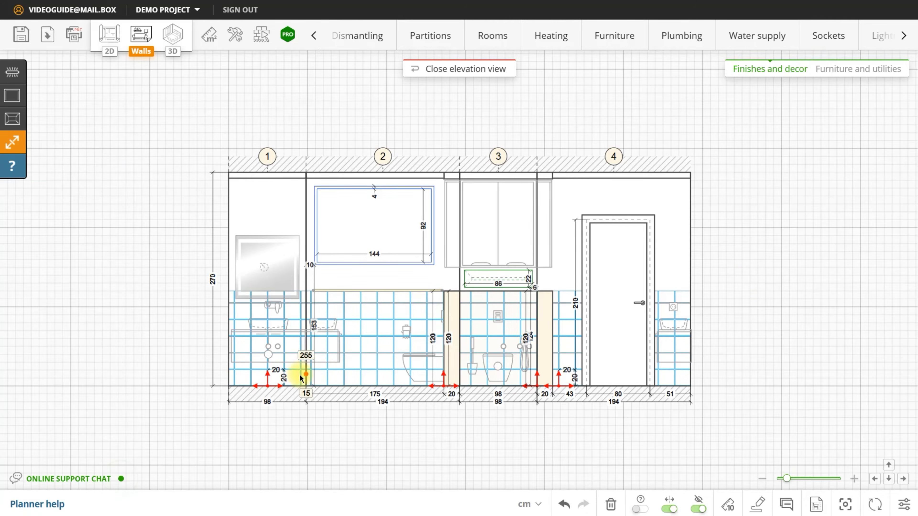
pyautogui.click(307, 386)
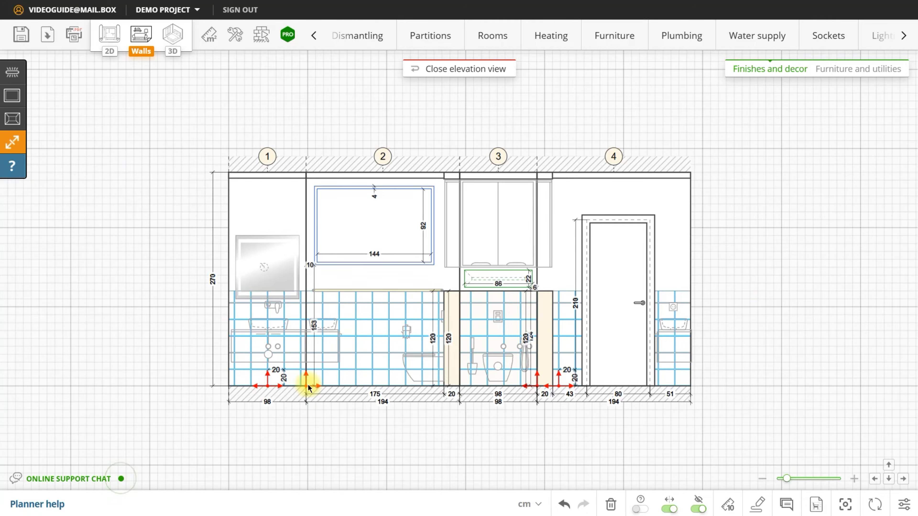
pyautogui.click(354, 303)
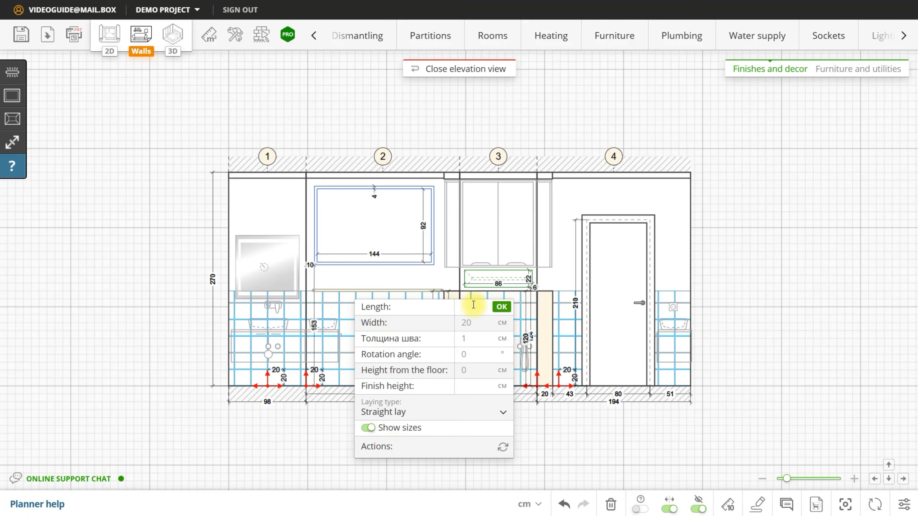
pyautogui.click(744, 259)
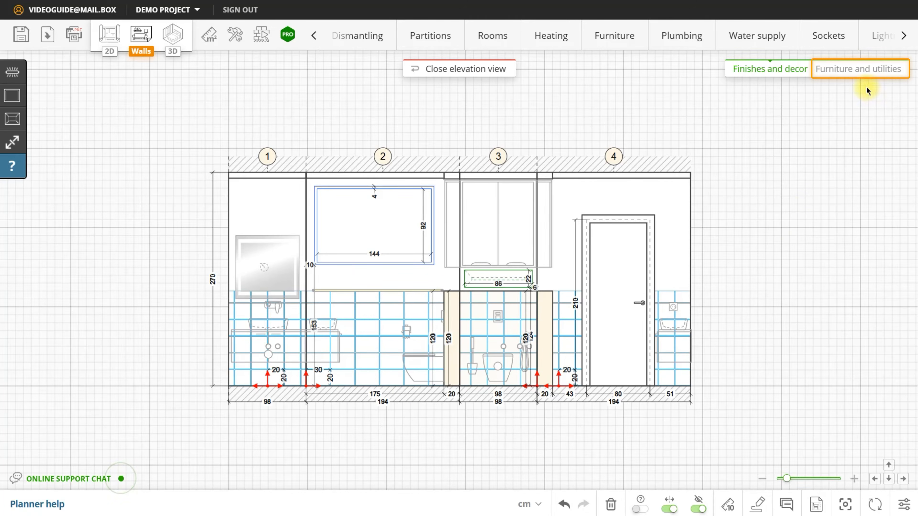
# - Show furniture and utilities, raise wall 3's hot and cold water outlet to about 78 cm, and lower wall 4's socket to about 95 cm
pyautogui.click(857, 75)
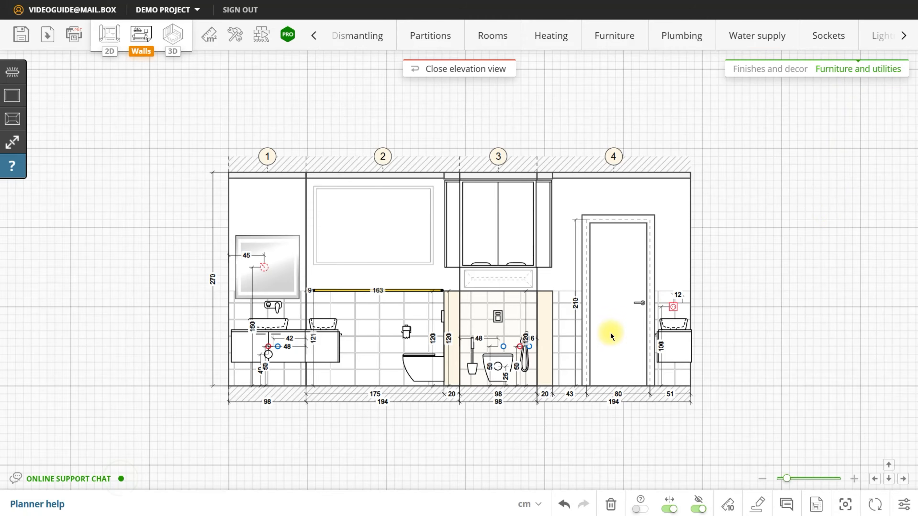
pyautogui.scroll(3, 531, 371)
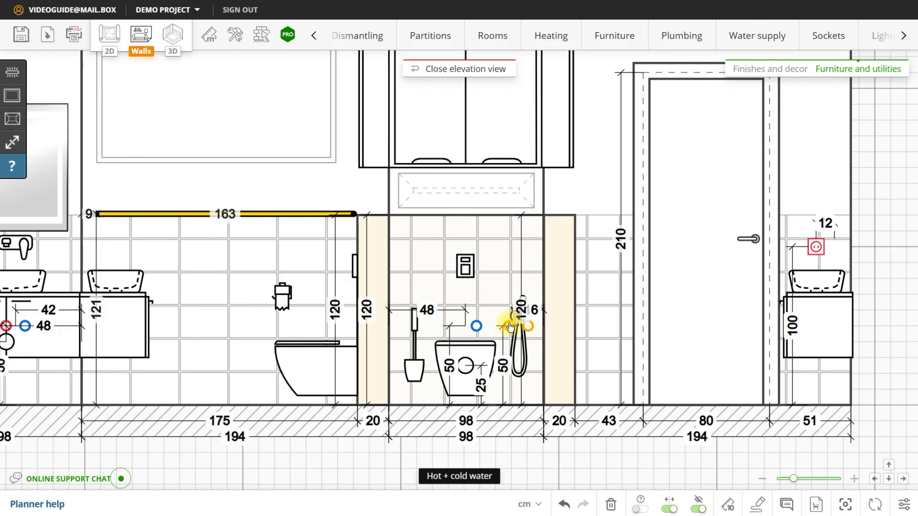
pyautogui.moveTo(517, 325); pyautogui.dragTo(508, 282)
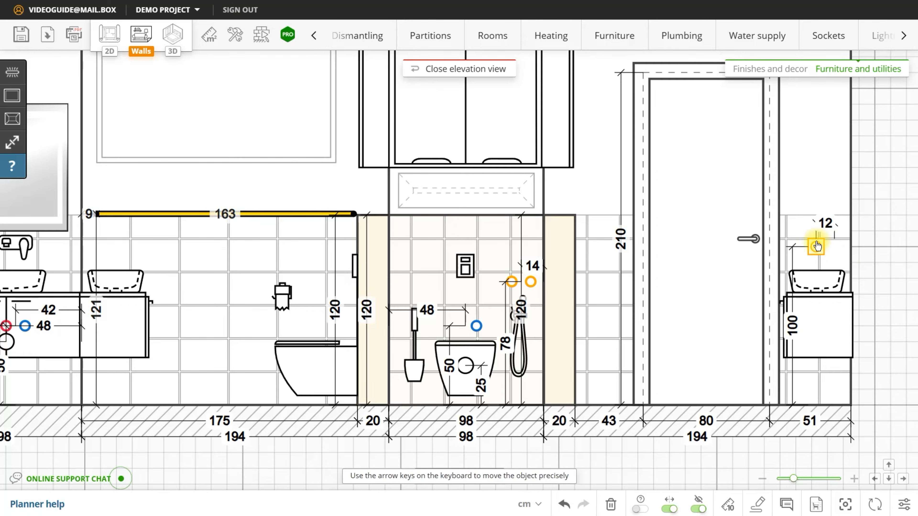
pyautogui.moveTo(816, 247); pyautogui.dragTo(819, 251)
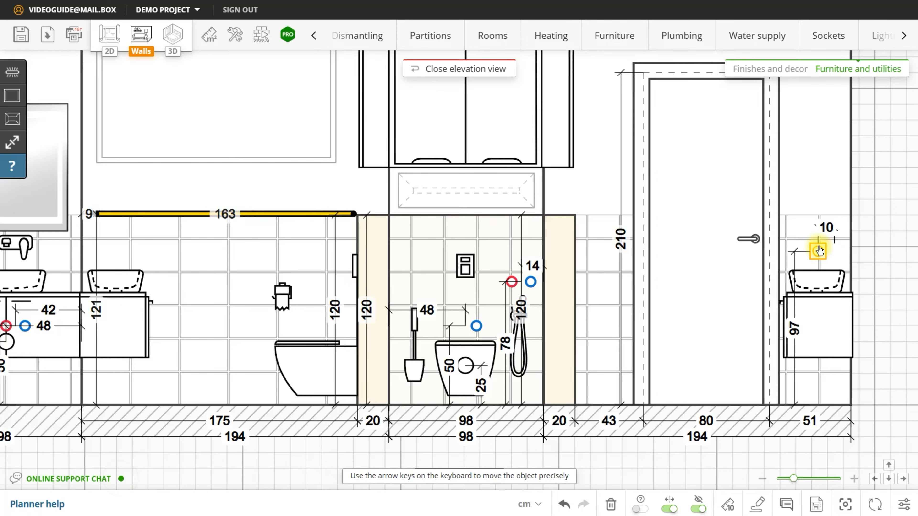
pyautogui.click(888, 270)
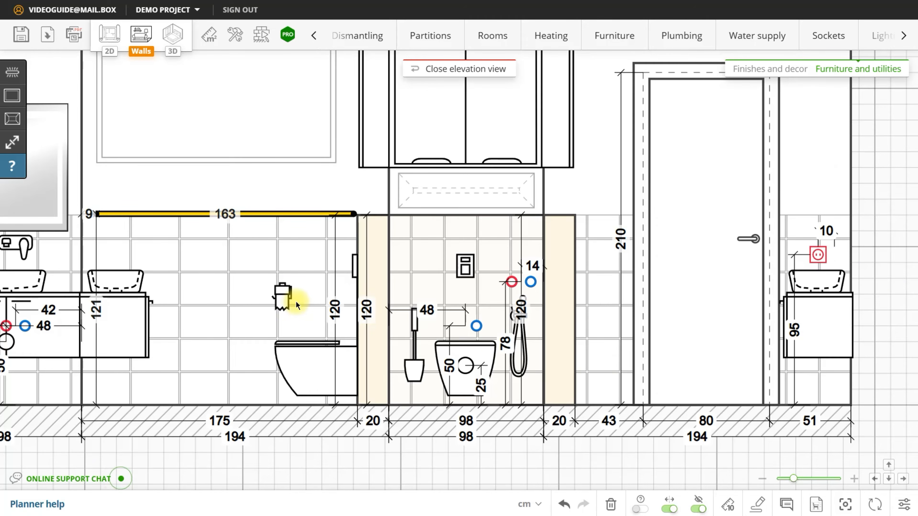
pyautogui.scroll(-3, 299, 305)
pyautogui.moveTo(298, 420); pyautogui.dragTo(372, 441)
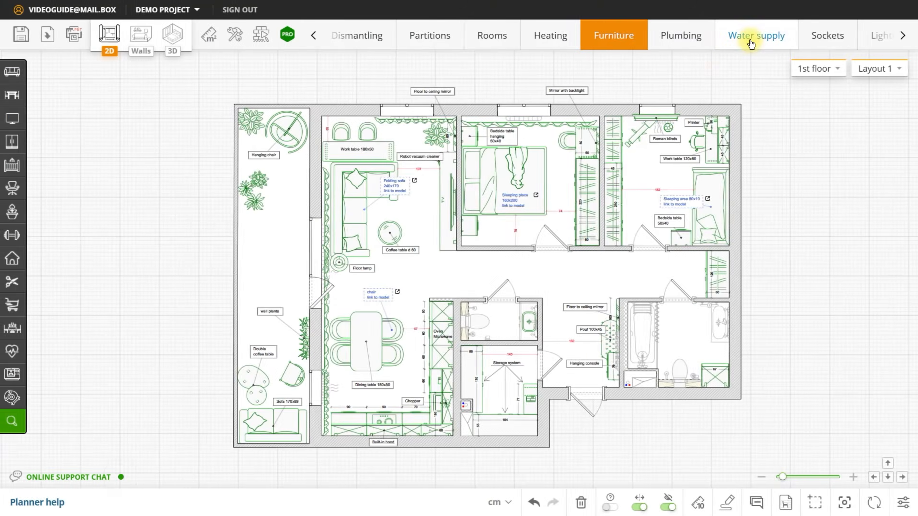
# - Show the water supply plan and the utility plans that follow it for the apartment's first floor
pyautogui.click(750, 38)
pyautogui.click(685, 36)
pyautogui.click(673, 36)
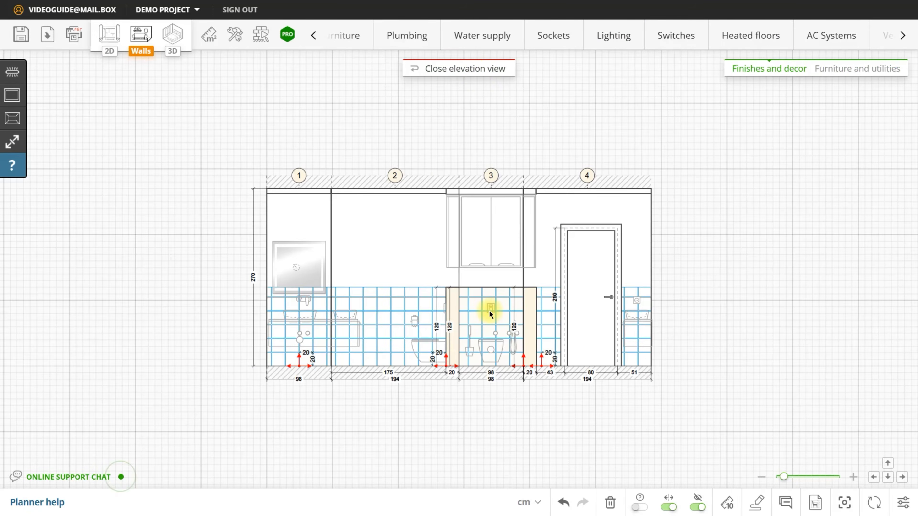
# - Examine the wall elevations of the toilet and the bedroom, closing the elevation view when finished
pyautogui.click(480, 74)
pyautogui.click(477, 93)
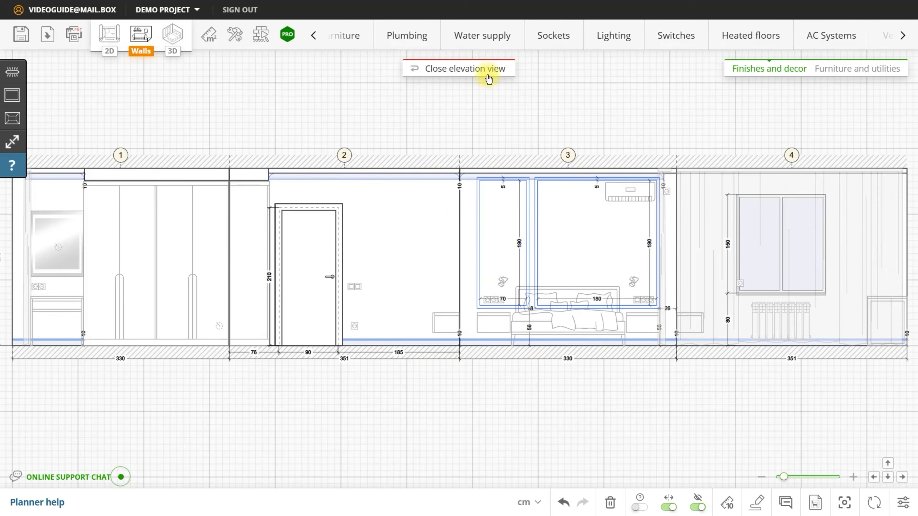
pyautogui.click(487, 72)
# - Switch to the 3D view and inspect the living area with hallway, the toilet and the bedroom as isolated rooms
pyautogui.click(175, 37)
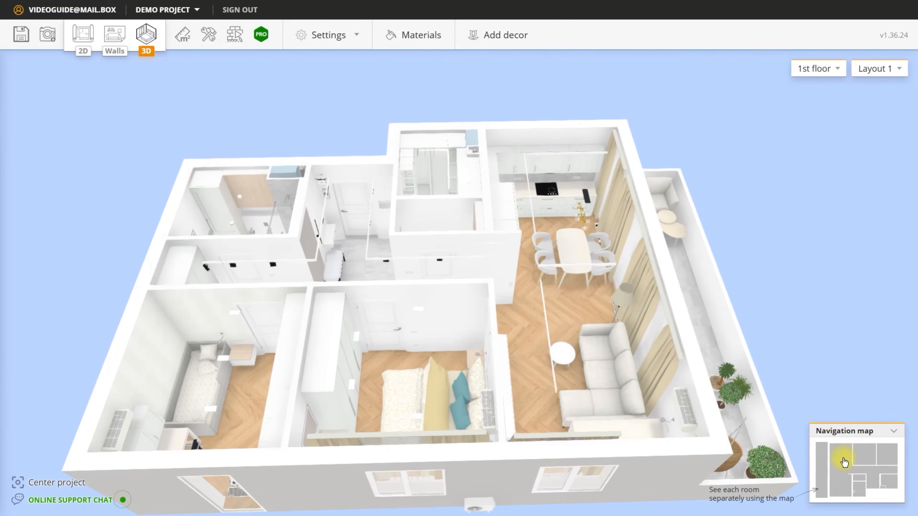
pyautogui.click(844, 462)
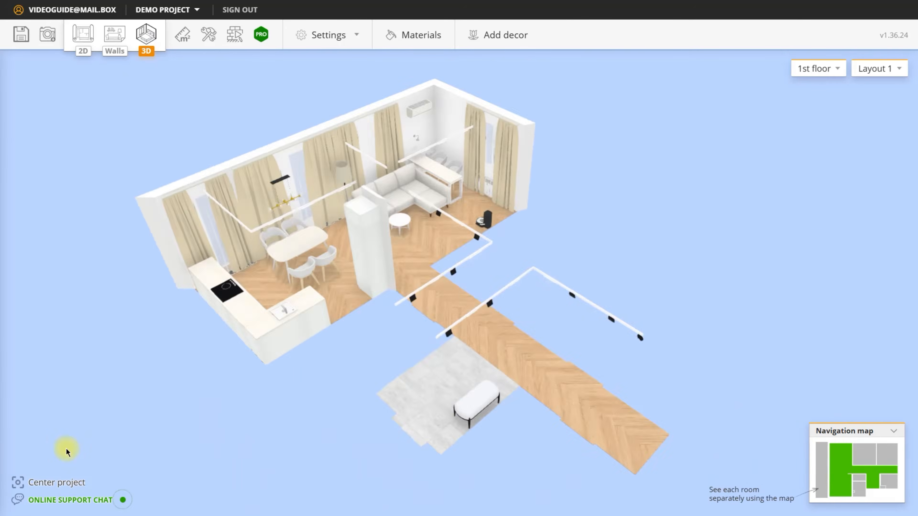
pyautogui.click(860, 478)
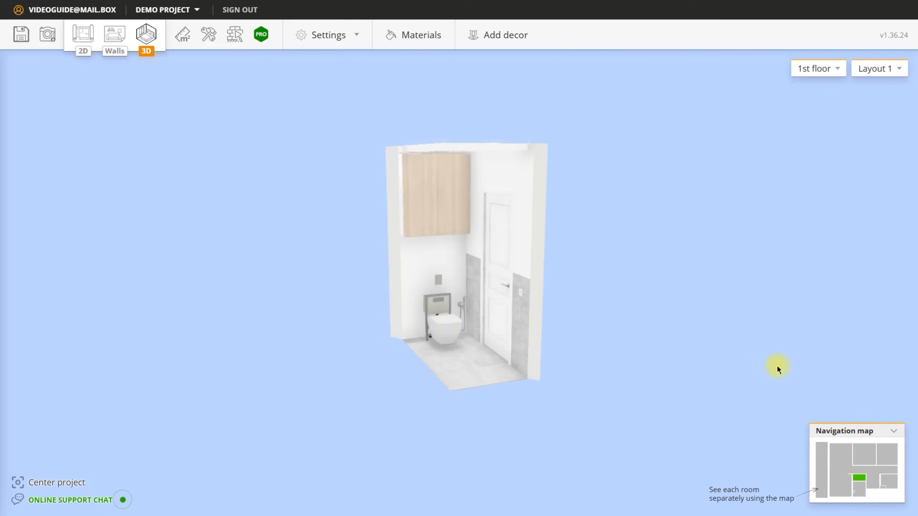
pyautogui.click(868, 453)
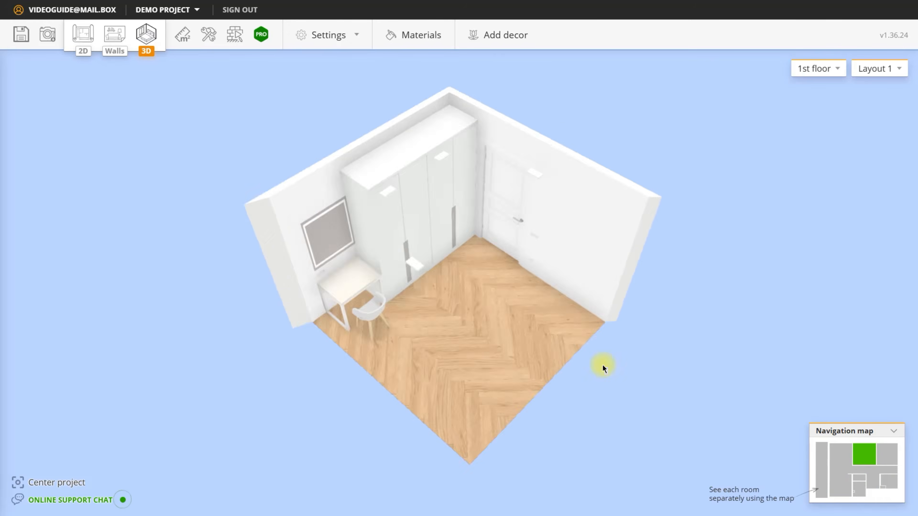
pyautogui.moveTo(603, 368); pyautogui.dragTo(185, 334)
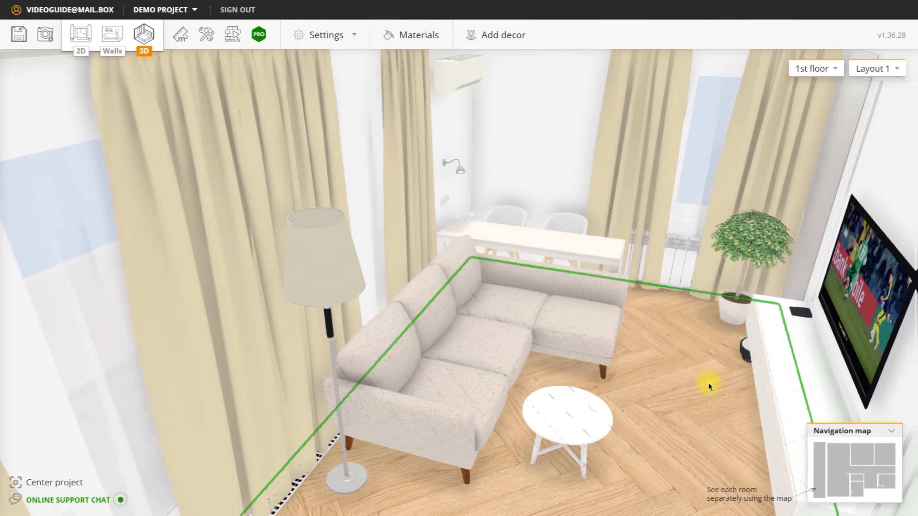
# - Try a pale wood on the living room's herringbone floor and settle on a greyish-brown wood
pyautogui.click(486, 267)
pyautogui.click(184, 109)
pyautogui.click(154, 180)
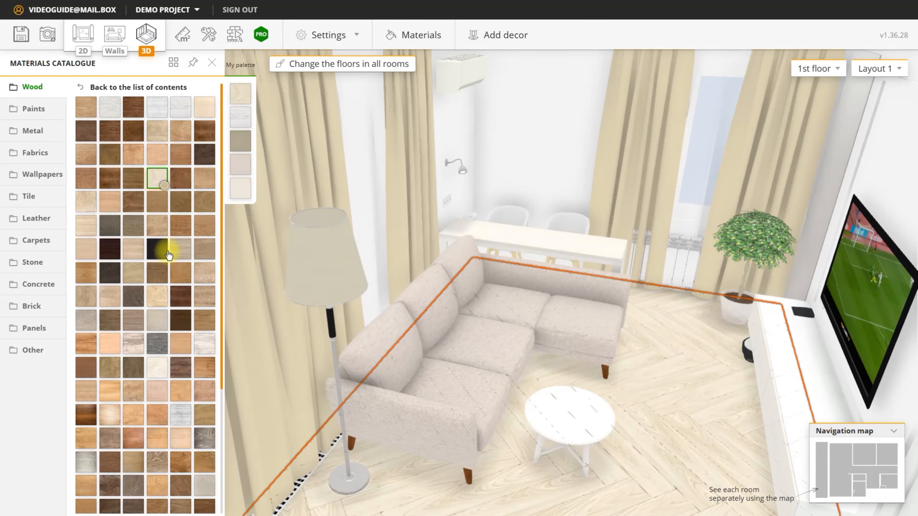
pyautogui.click(180, 251)
# - Cover the living room wall behind the work table with an off-white wallpaper after trying other light shades
pyautogui.click(535, 141)
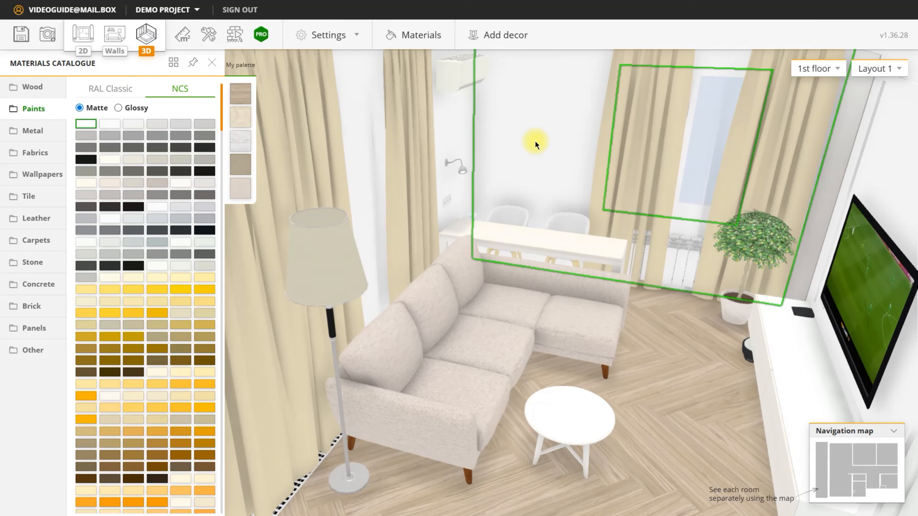
pyautogui.click(53, 176)
pyautogui.click(127, 167)
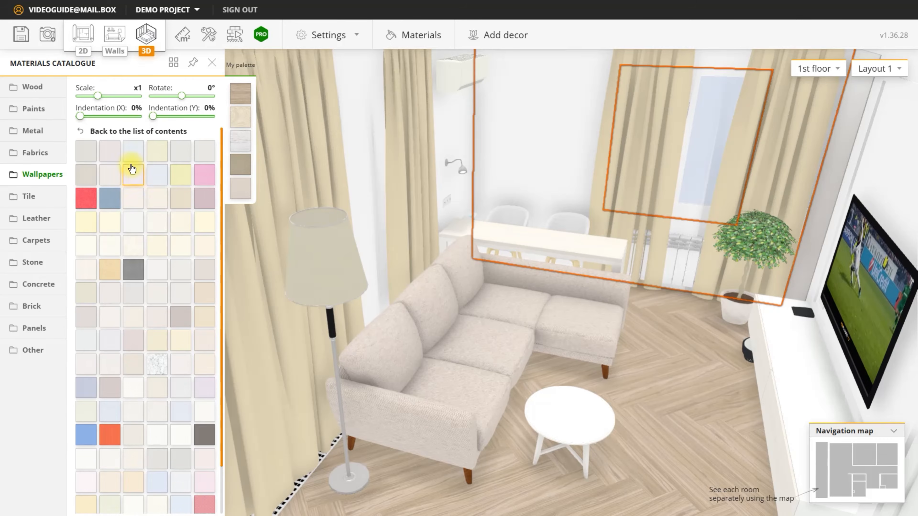
pyautogui.click(132, 198)
pyautogui.click(133, 229)
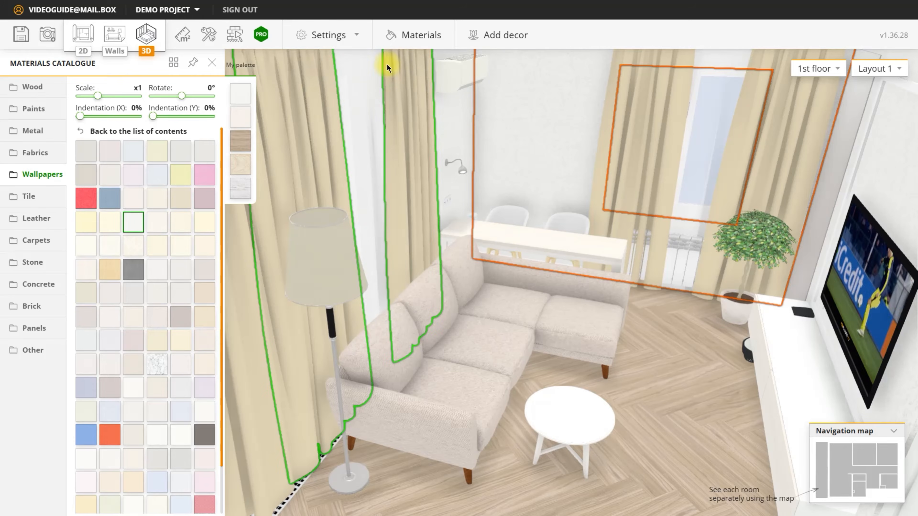
# - Change all the kitchen cabinet handles to the black metal finish
pyautogui.moveTo(311, 293); pyautogui.dragTo(796, 298)
pyautogui.click(325, 183)
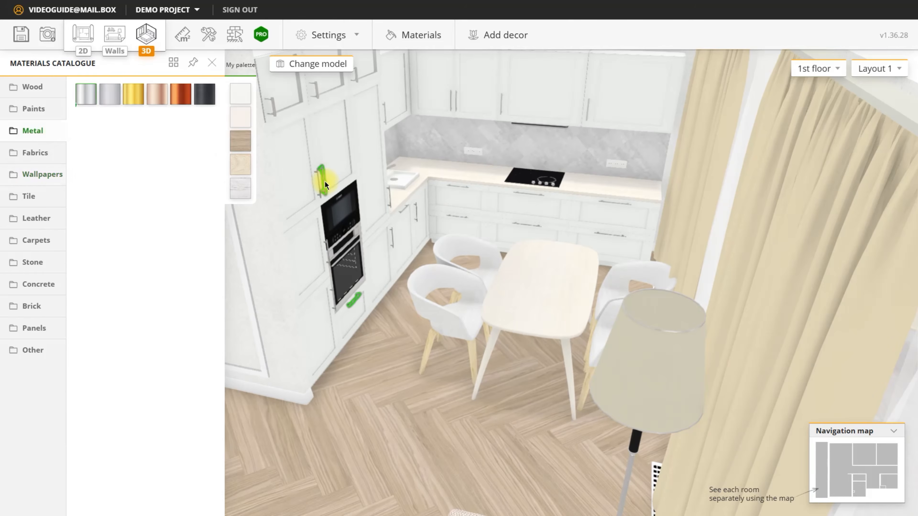
pyautogui.click(204, 105)
pyautogui.click(420, 64)
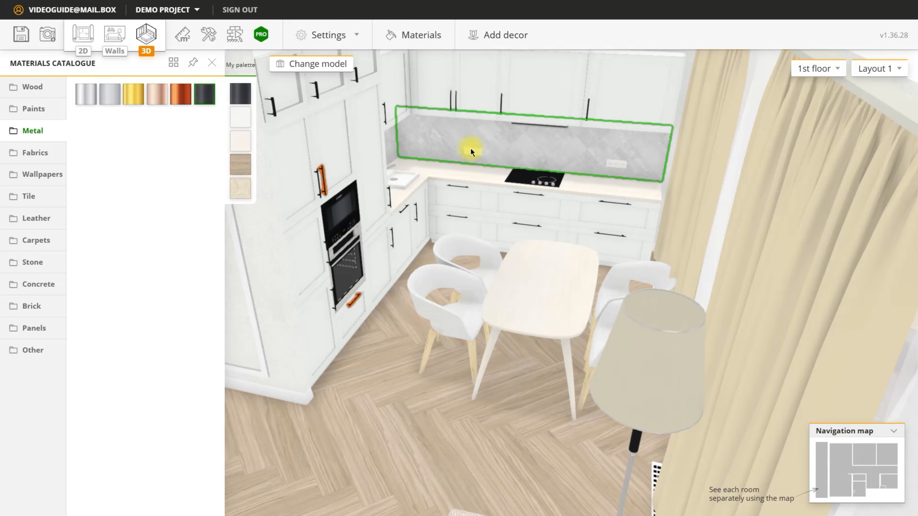
# - Paint the kitchen backsplash sockets light grey with a matte NCS colour and repaint the similar elements to match
pyautogui.click(471, 152)
pyautogui.click(182, 125)
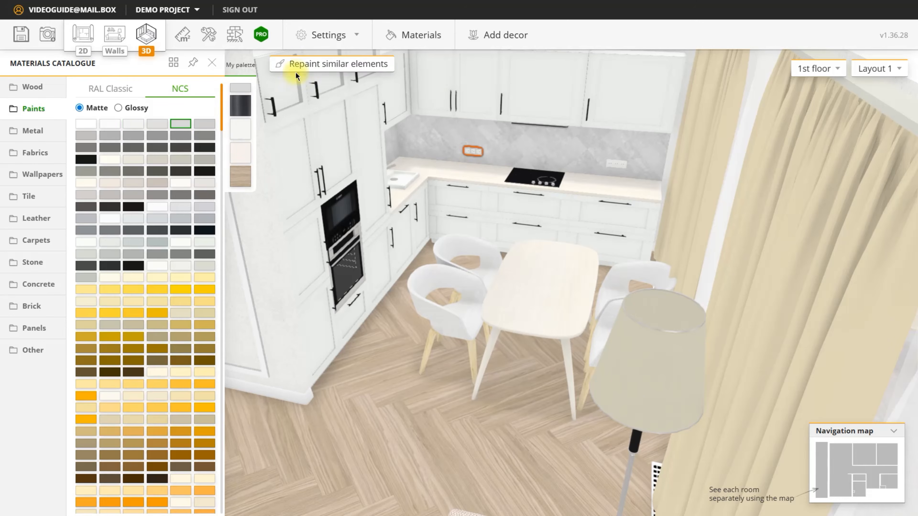
pyautogui.click(320, 64)
# - Look through the materials catalogue categories, from wood, metal and fabrics to brick, panels and other, then close the catalogue
pyautogui.click(416, 33)
pyautogui.click(55, 89)
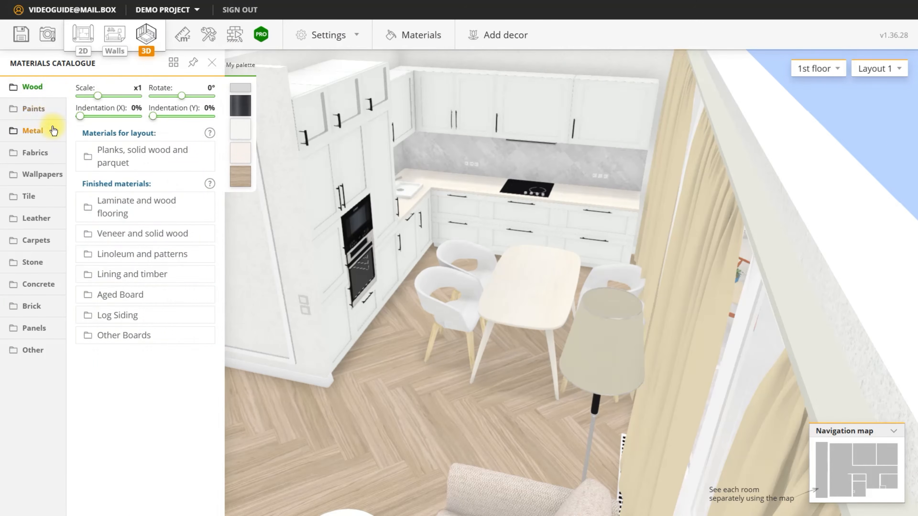
pyautogui.click(52, 130)
pyautogui.click(55, 151)
pyautogui.click(57, 175)
pyautogui.click(56, 197)
pyautogui.click(55, 218)
pyautogui.click(54, 241)
pyautogui.click(54, 263)
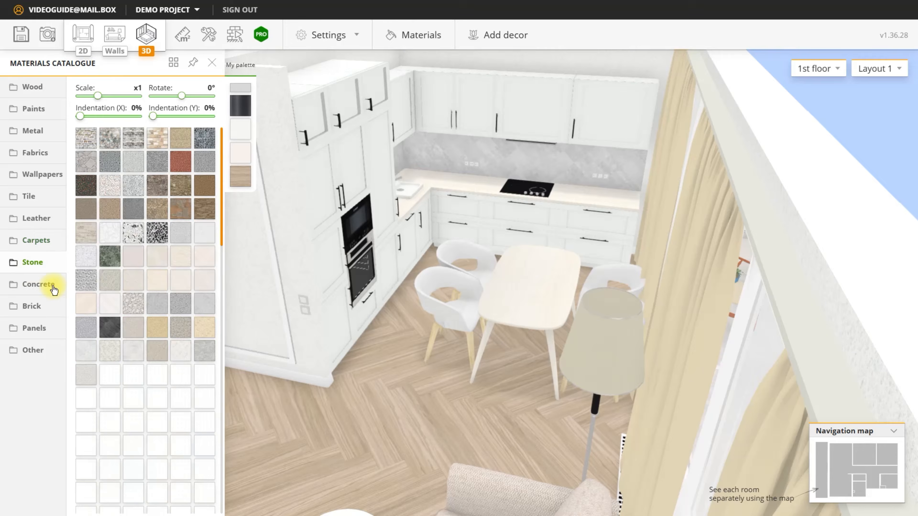
pyautogui.click(53, 285)
pyautogui.click(54, 307)
pyautogui.click(54, 328)
pyautogui.click(53, 353)
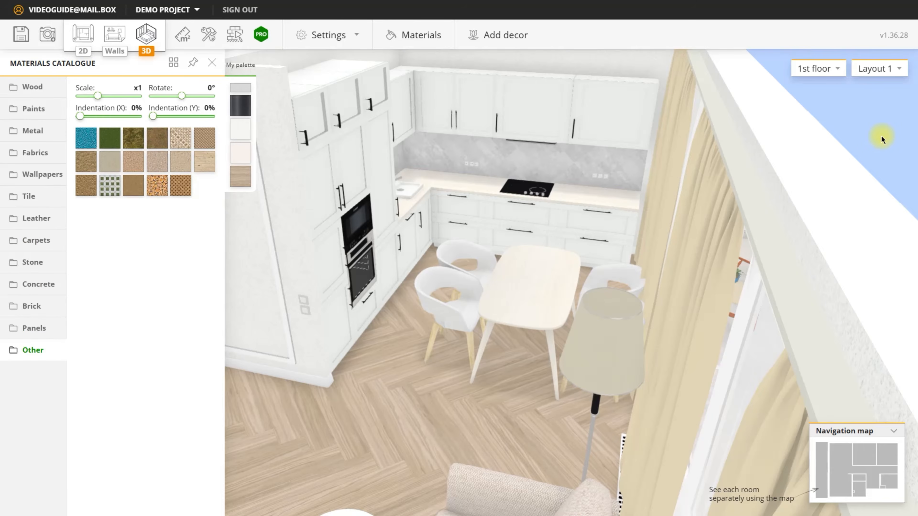
pyautogui.click(212, 62)
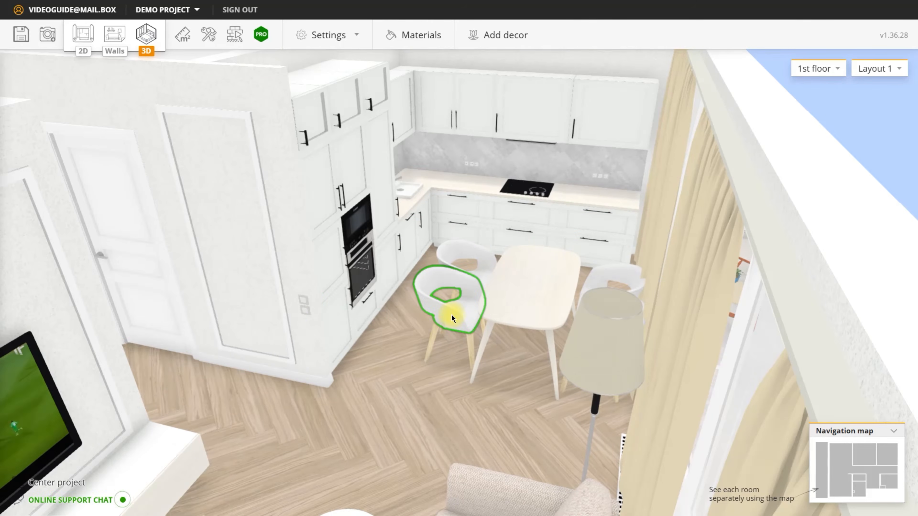
# - Replace the front dining chair's model, trying several including Mon Bon and settling on the green shell chair with thin metal legs
pyautogui.click(451, 316)
pyautogui.rightClick(469, 329)
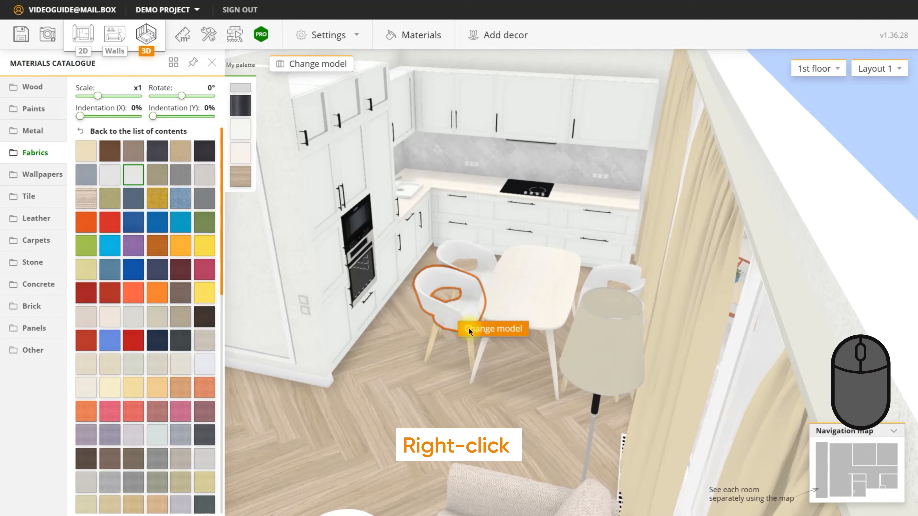
pyautogui.click(154, 125)
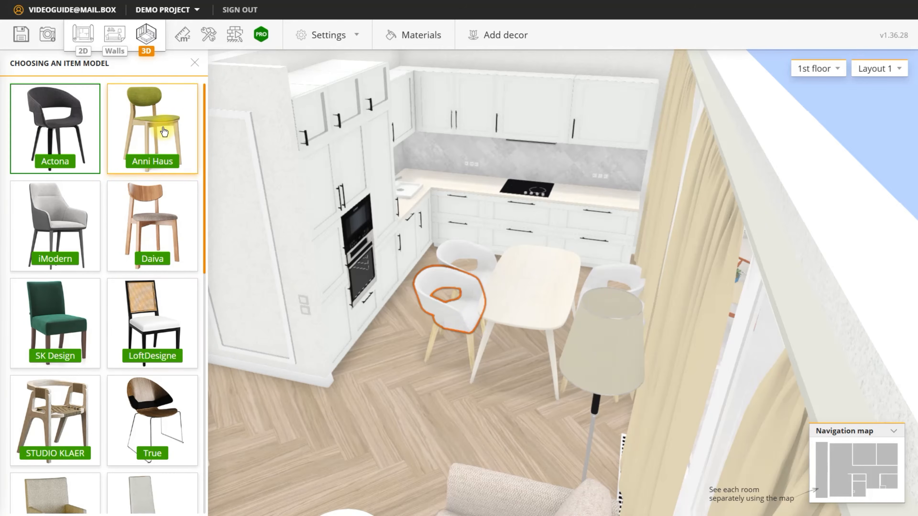
pyautogui.click(164, 325)
pyautogui.scroll(-5, 156, 325)
pyautogui.click(152, 333)
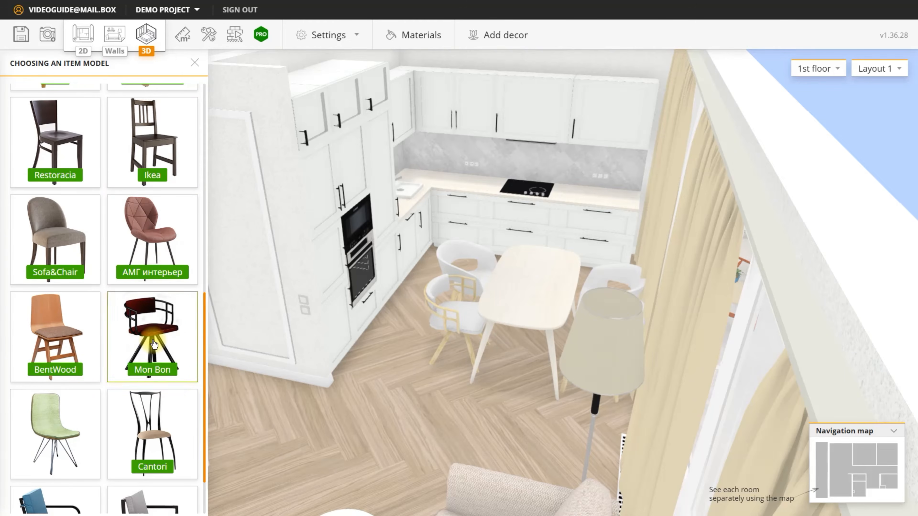
pyautogui.click(59, 429)
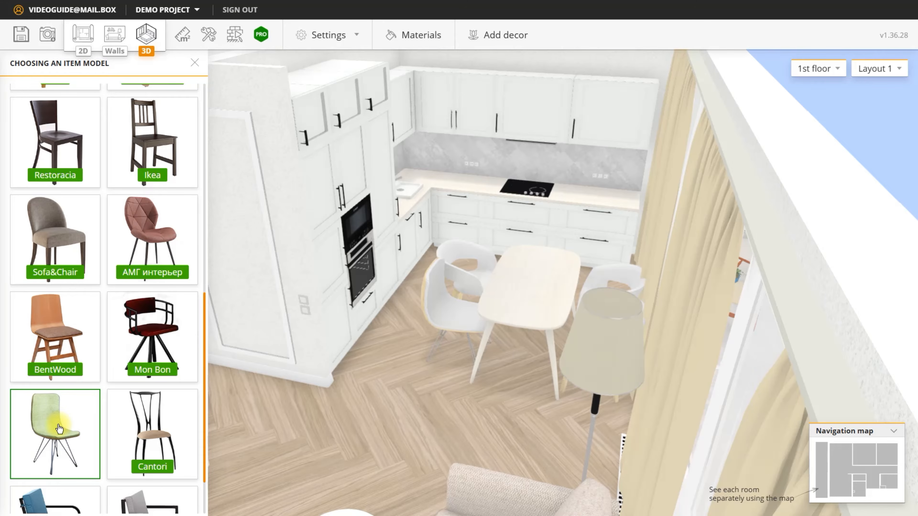
# - Replace the dining table with the rectangular wooden-top model on white metal frame legs and close the model list
pyautogui.click(527, 293)
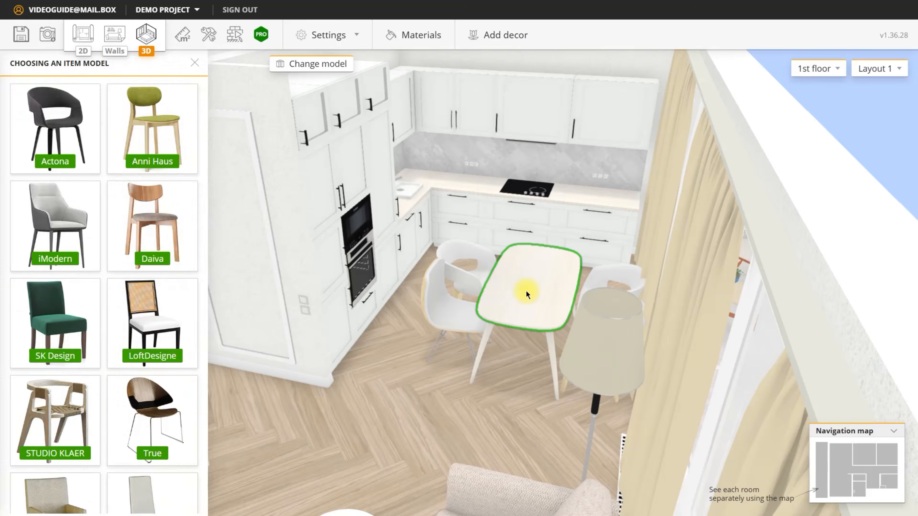
pyautogui.click(527, 293)
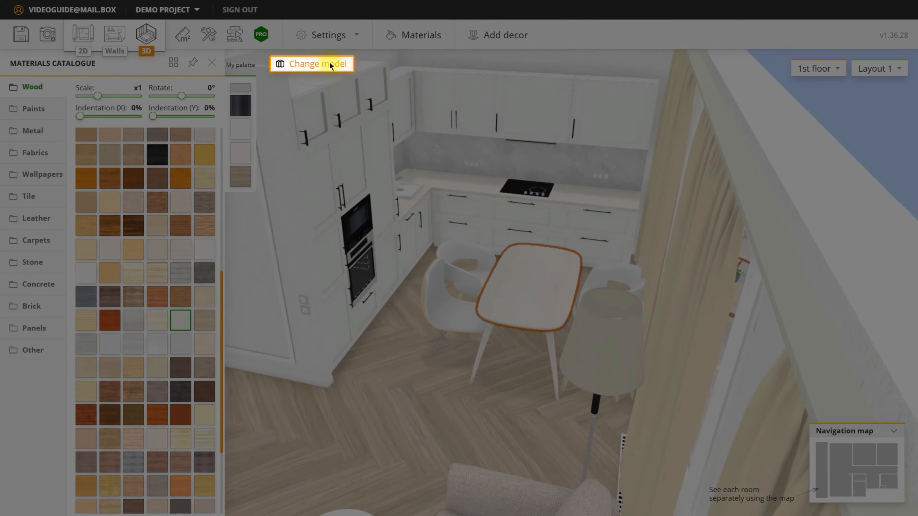
pyautogui.click(330, 65)
pyautogui.click(75, 262)
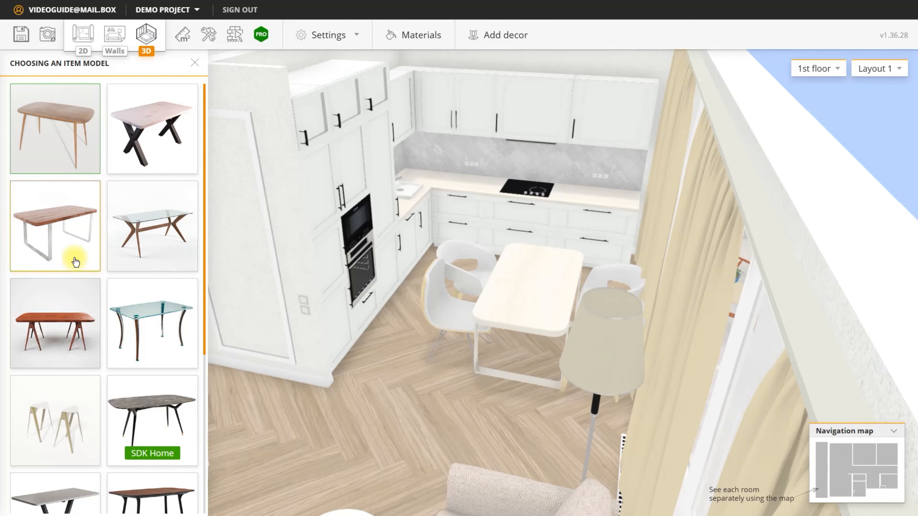
pyautogui.click(194, 62)
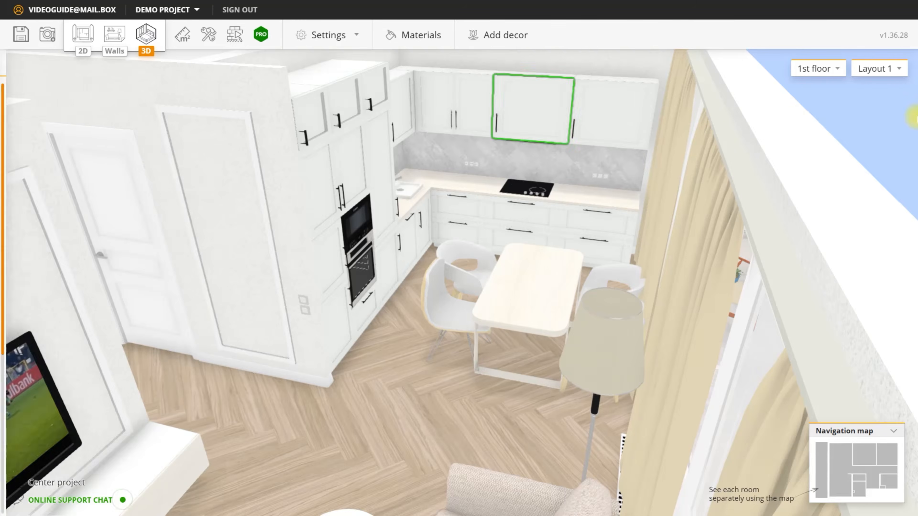
# - Place a fruit bowl from the kitchen decor items on the dining table
pyautogui.click(501, 34)
pyautogui.click(97, 255)
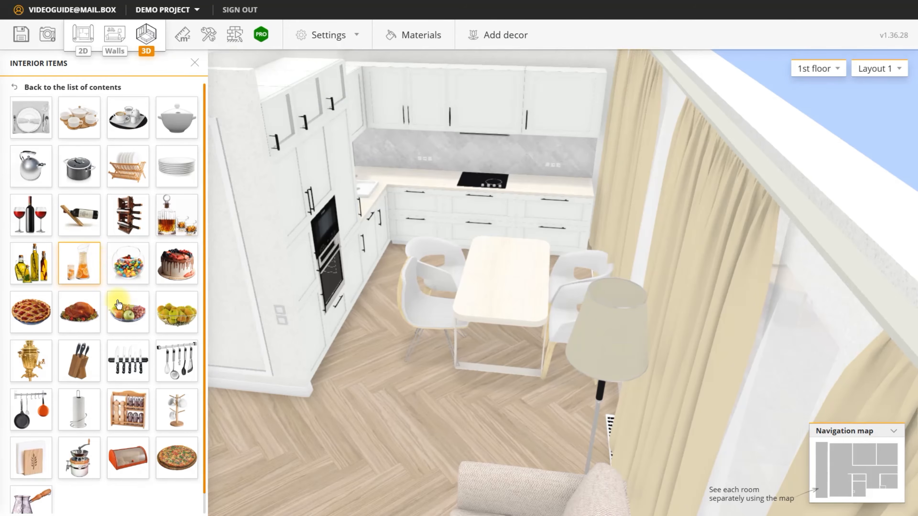
pyautogui.moveTo(128, 312); pyautogui.dragTo(506, 271)
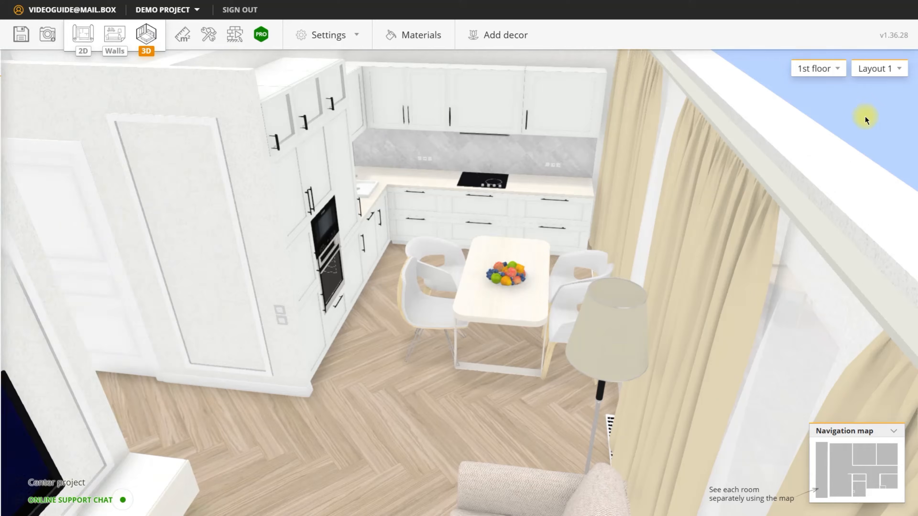
# - Place a bronze-coloured animal figurine on the console below the living room TV
pyautogui.click(500, 34)
pyautogui.click(65, 238)
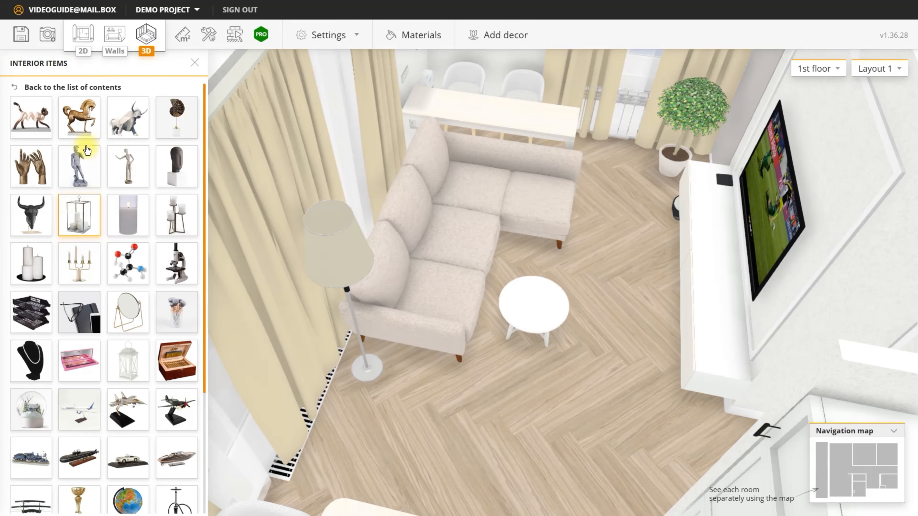
pyautogui.moveTo(518, 364); pyautogui.dragTo(709, 322)
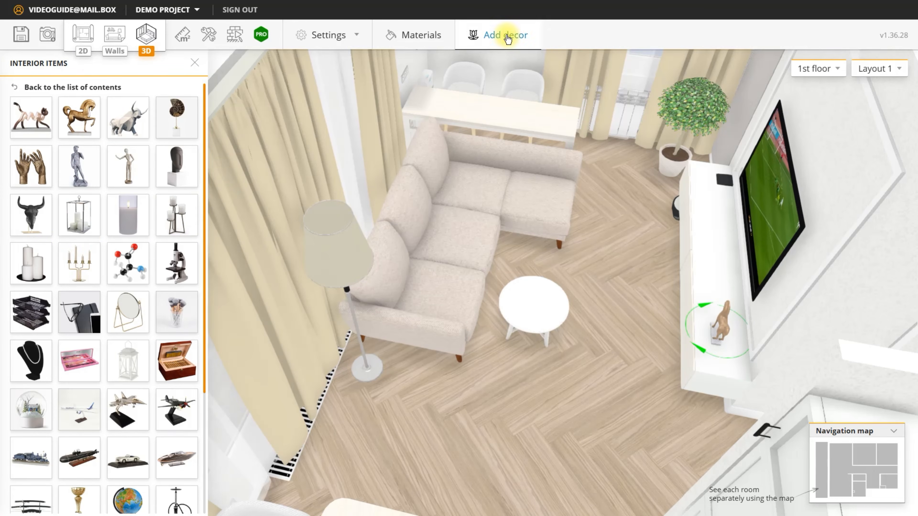
# - Lay the blue rug with the white pattern under the coffee table and close the interior items
pyautogui.click(501, 37)
pyautogui.click(74, 133)
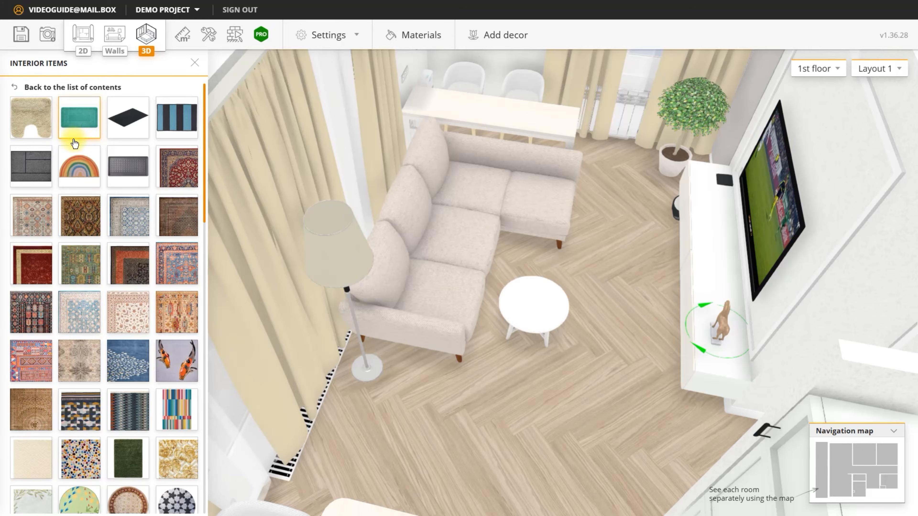
pyautogui.moveTo(128, 360); pyautogui.dragTo(559, 274)
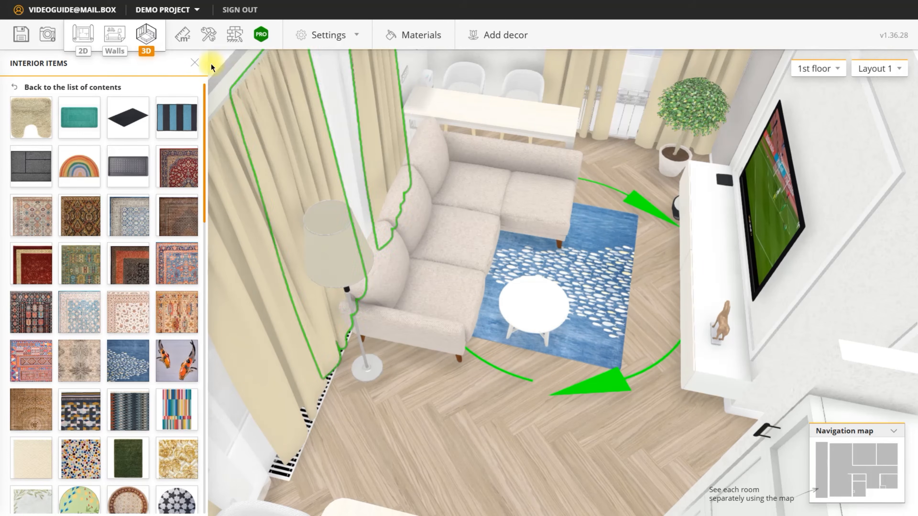
pyautogui.click(194, 63)
# - Set the 3D scene background to the landscape image and hide the walls above 1 m
pyautogui.scroll(5, 594, 184)
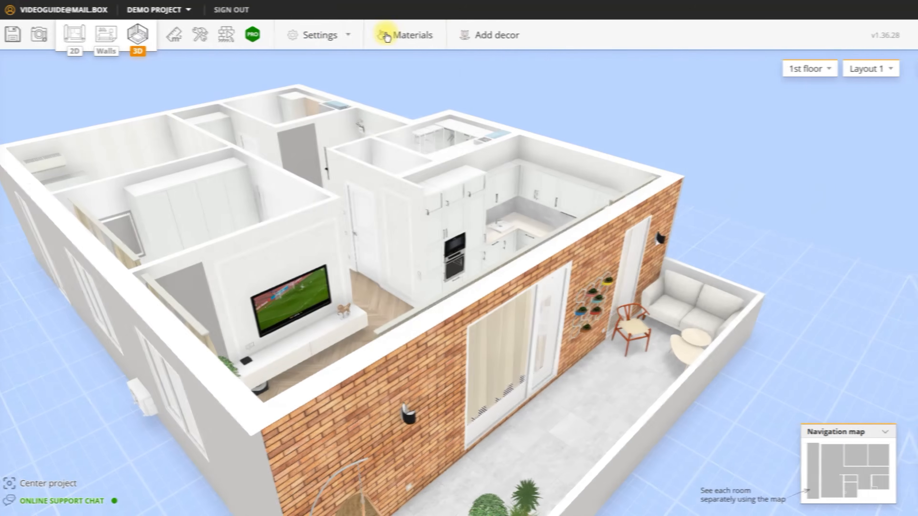
pyautogui.click(328, 34)
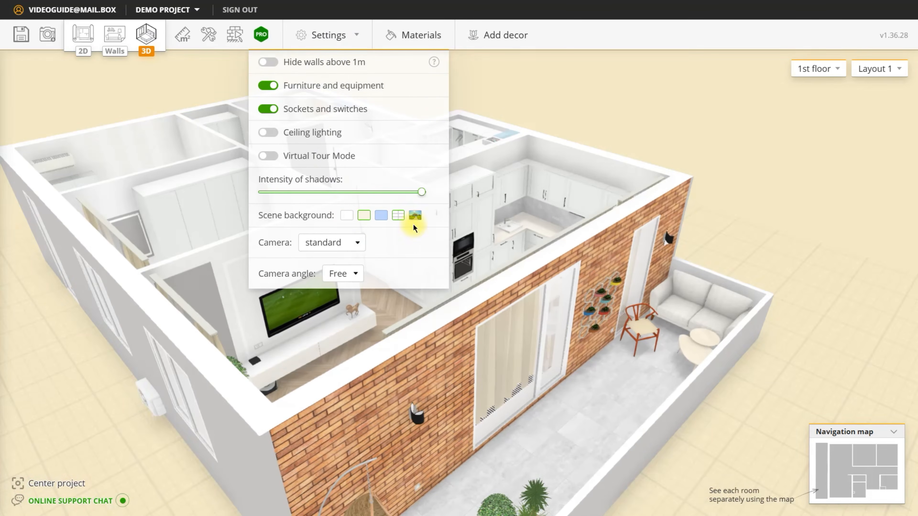
pyautogui.click(415, 216)
pyautogui.click(267, 62)
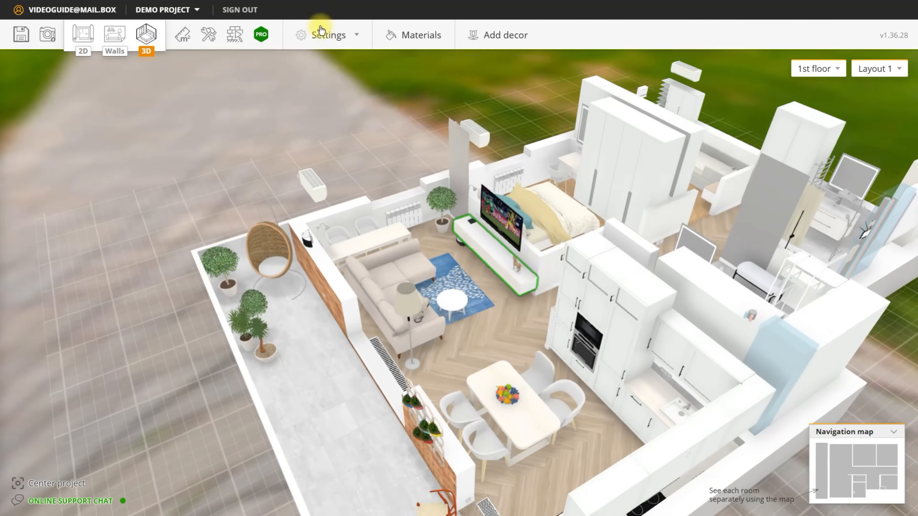
# - Restore the full-height walls in the 3D scene, turn on the ceilings, and view the living room from inside
pyautogui.click(328, 35)
pyautogui.click(327, 279)
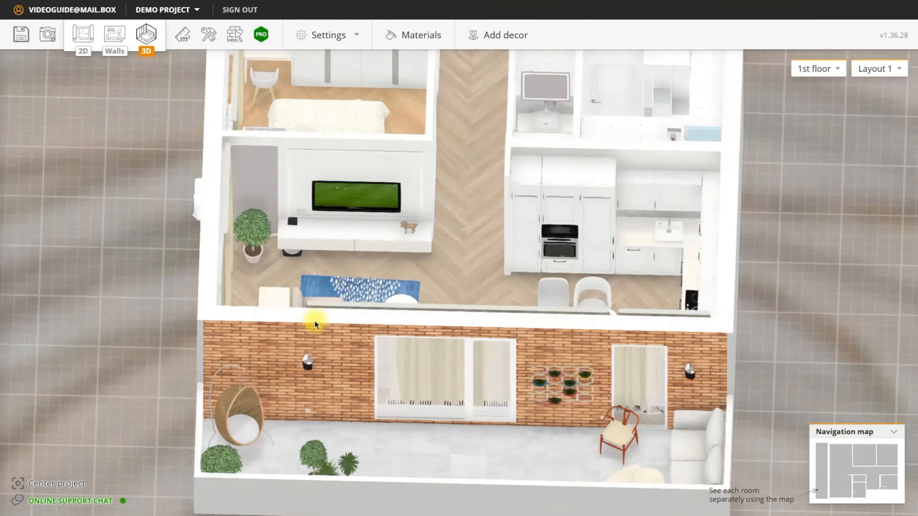
pyautogui.moveTo(315, 319); pyautogui.dragTo(744, 303)
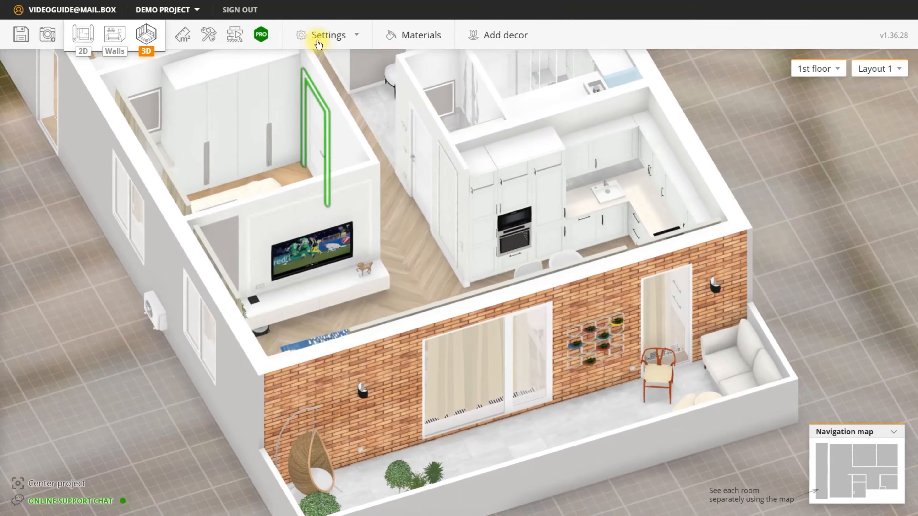
pyautogui.click(356, 35)
pyautogui.click(328, 293)
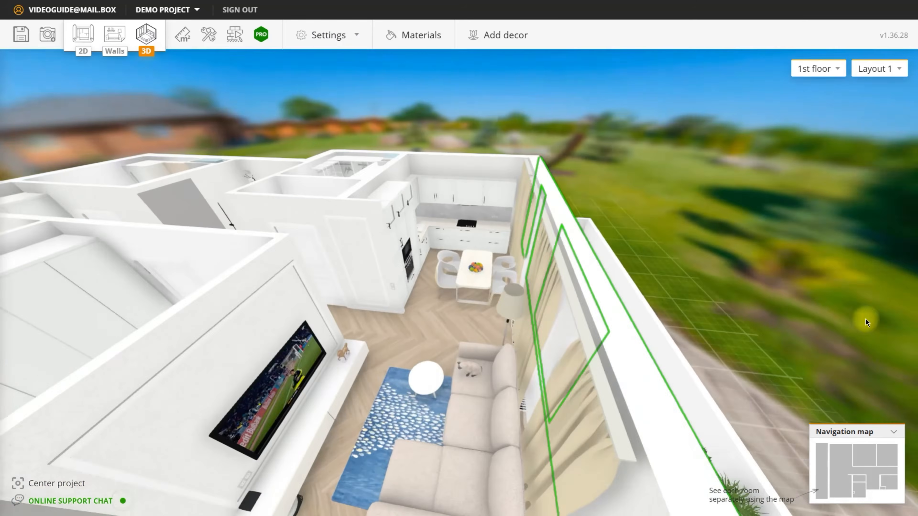
pyautogui.scroll(5, 856, 254)
pyautogui.scroll(-2, 842, 234)
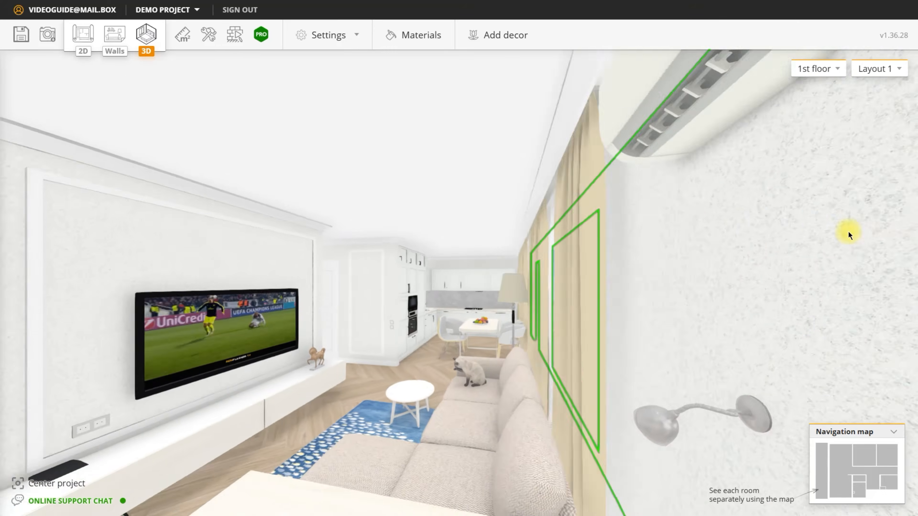
pyautogui.moveTo(848, 234); pyautogui.dragTo(514, 298)
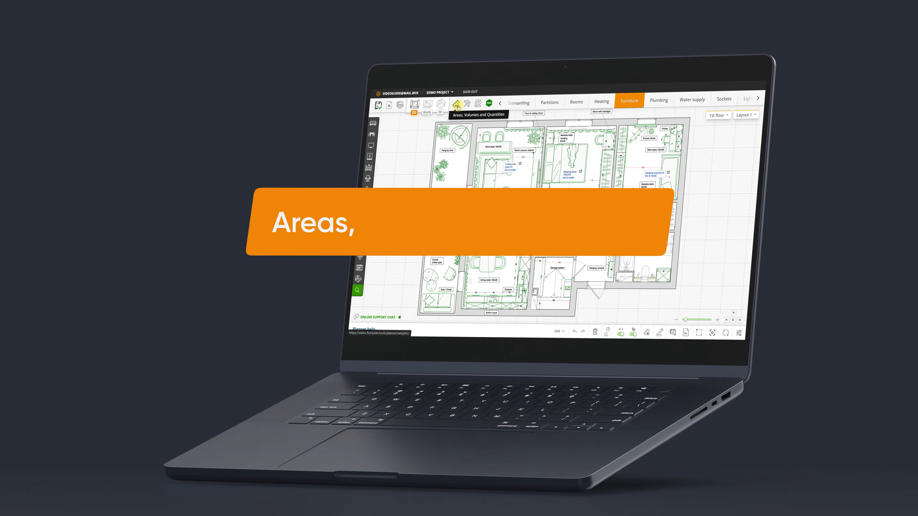
# - Open the bill of areas, volumes and quantities and examine its measurement, openings, finishing, electricity, heating and ventilation sections
pyautogui.click(443, 102)
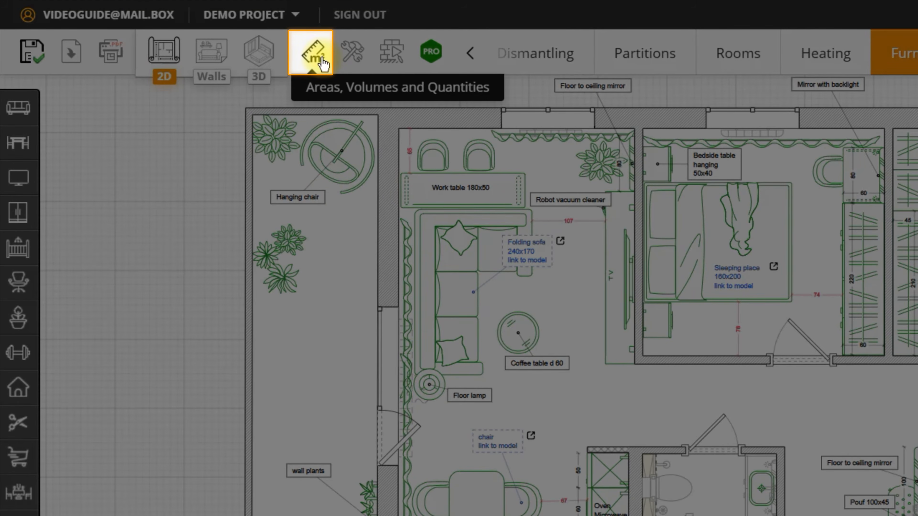
pyautogui.click(312, 54)
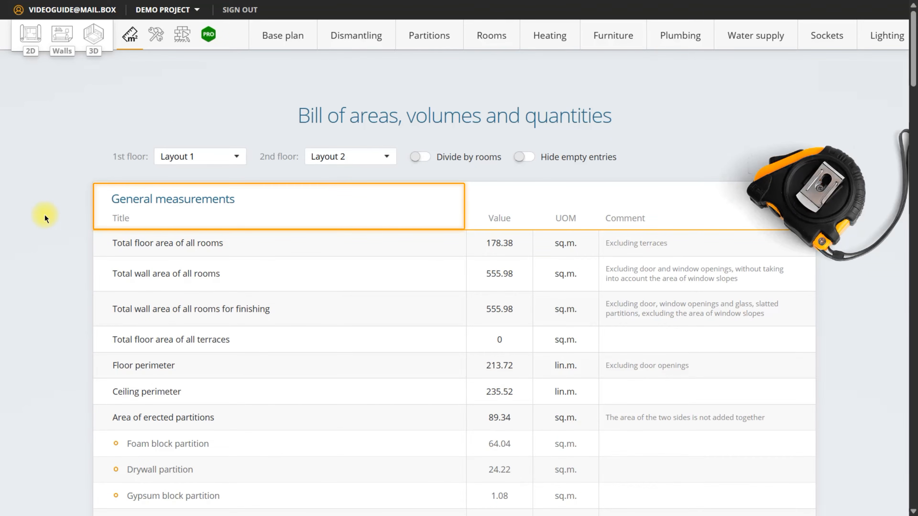
pyautogui.scroll(-7, 44, 214)
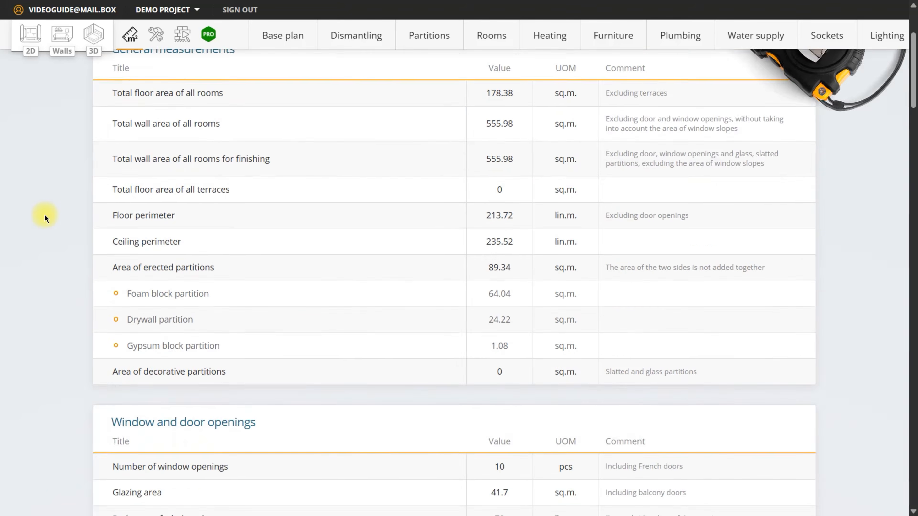
pyautogui.scroll(-8, 44, 214)
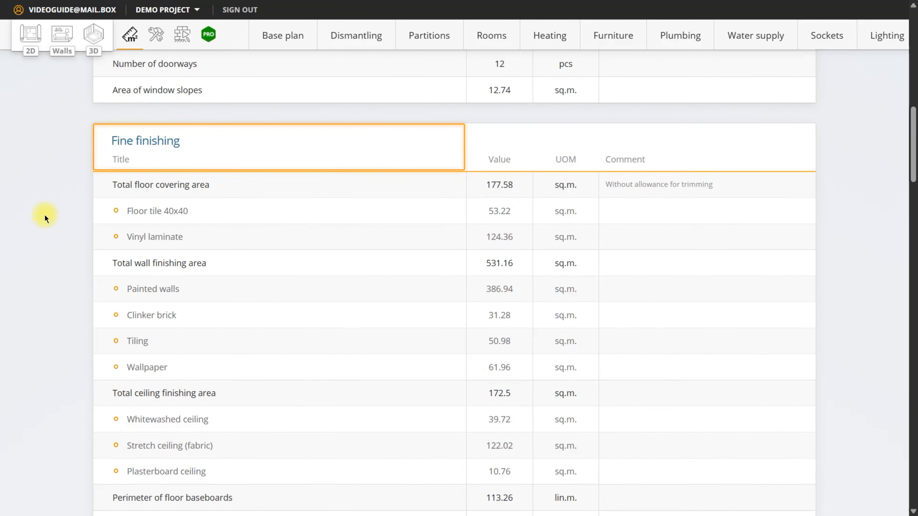
pyautogui.scroll(-12, 44, 214)
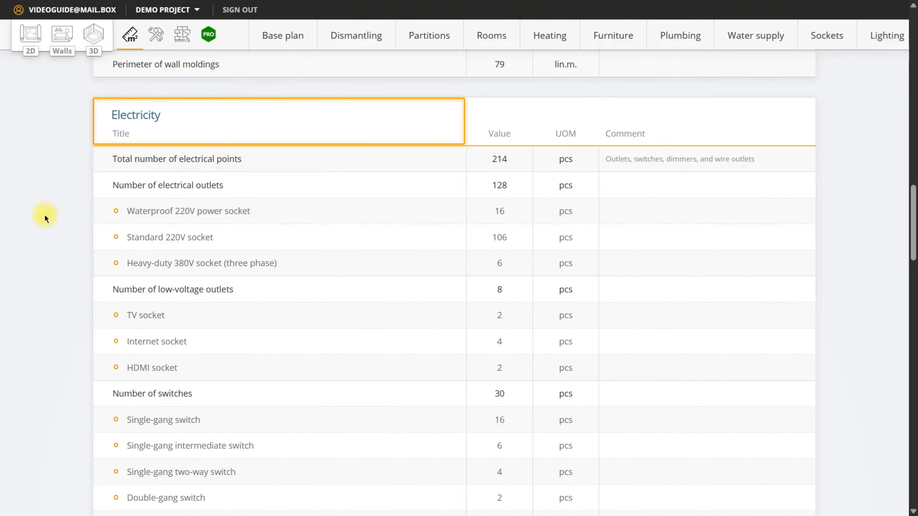
pyautogui.scroll(-12, 44, 214)
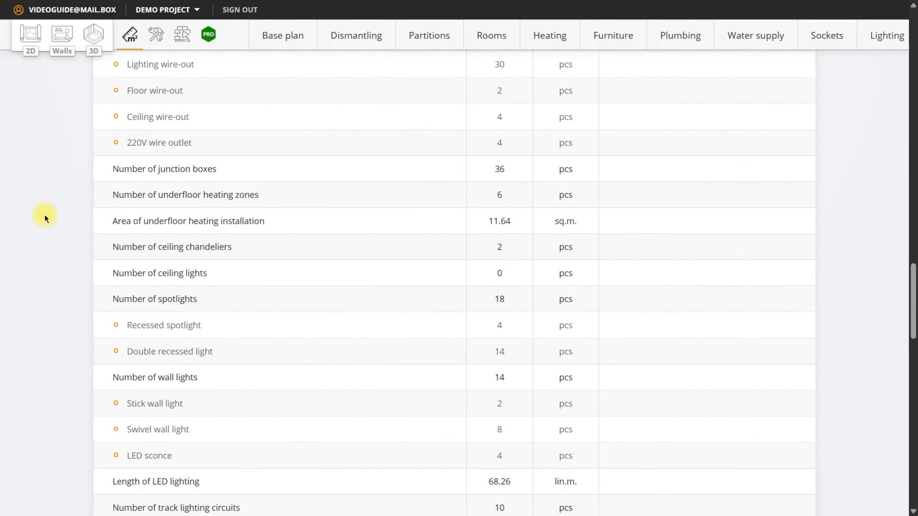
pyautogui.scroll(-12, 45, 214)
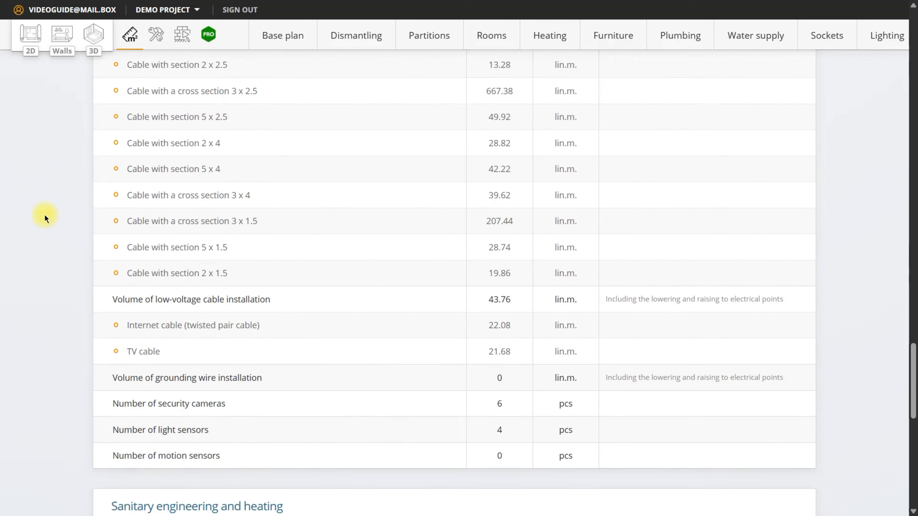
pyautogui.scroll(-9, 45, 215)
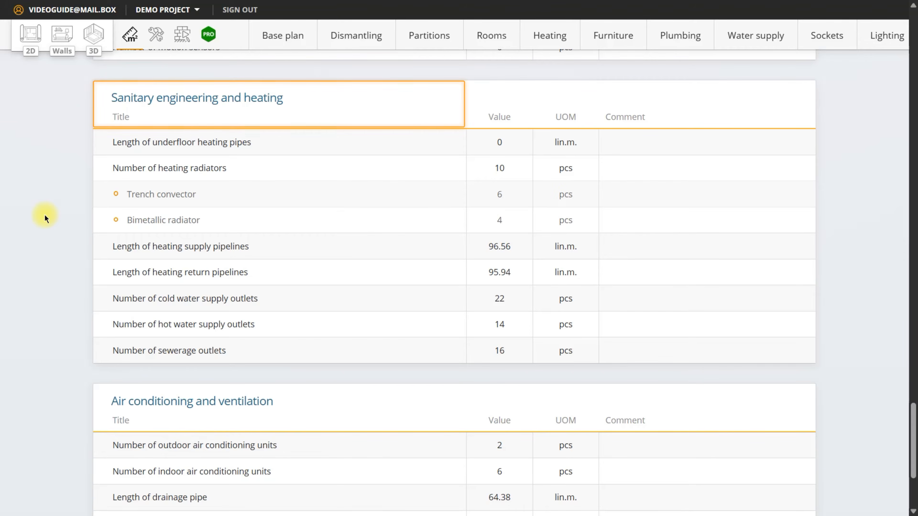
pyautogui.scroll(-4, 45, 215)
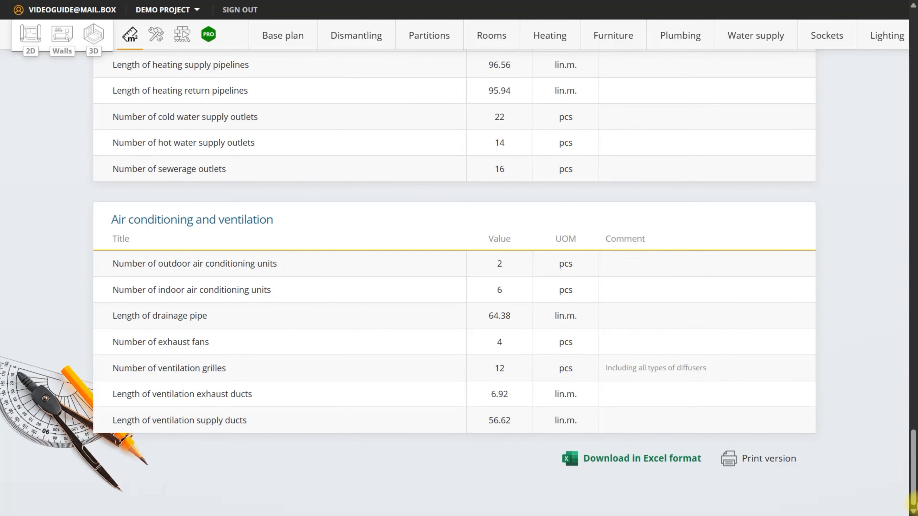
pyautogui.moveTo(913, 499); pyautogui.dragTo(913, 80)
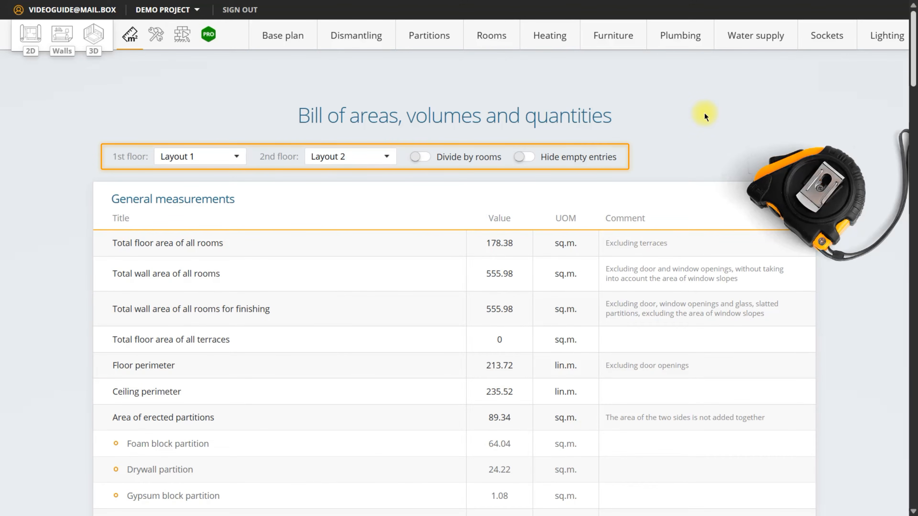
# - Divide the bill by rooms with empty entries hidden and the 2nd floor set to Do not calculate
pyautogui.click(420, 156)
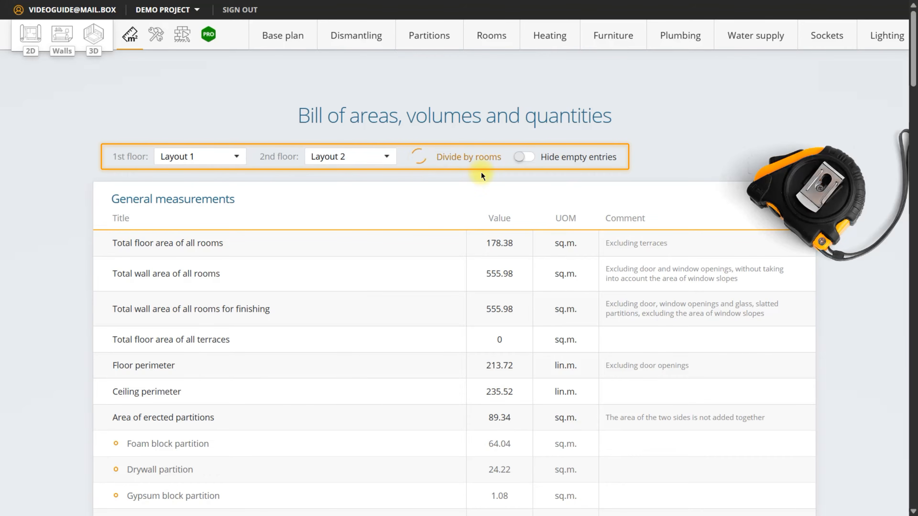
pyautogui.click(524, 157)
pyautogui.click(376, 156)
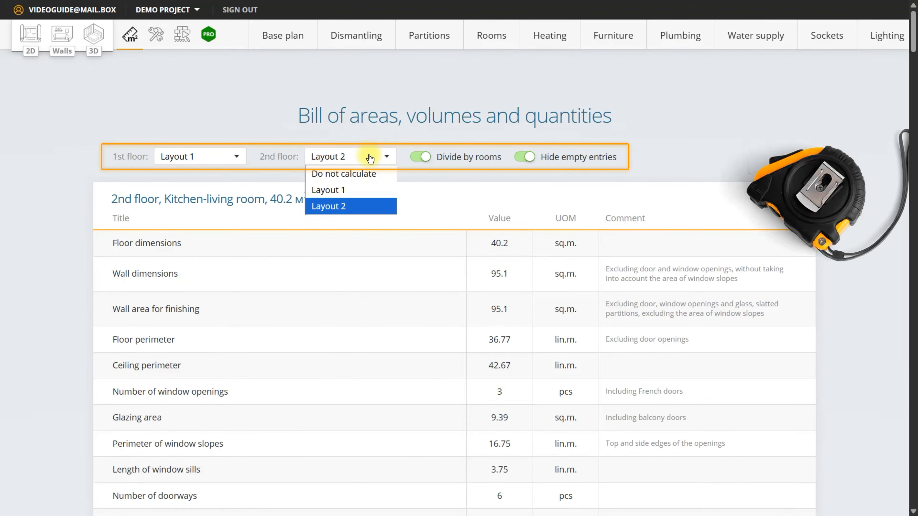
pyautogui.click(348, 174)
pyautogui.scroll(-20, 876, 254)
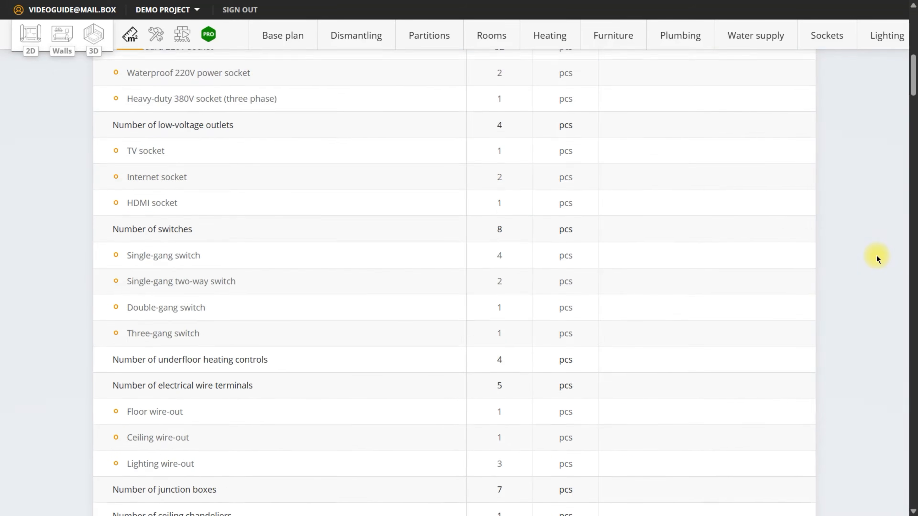
pyautogui.scroll(-20, 876, 254)
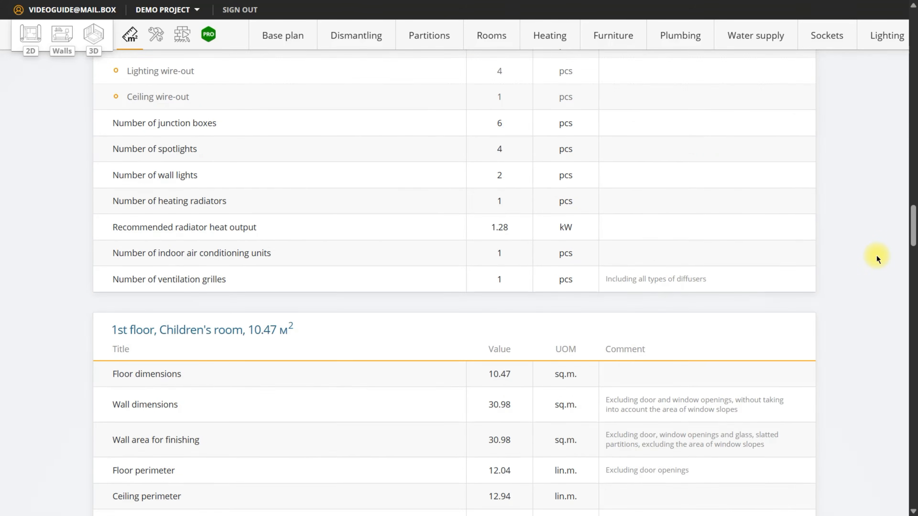
pyautogui.scroll(-20, 877, 255)
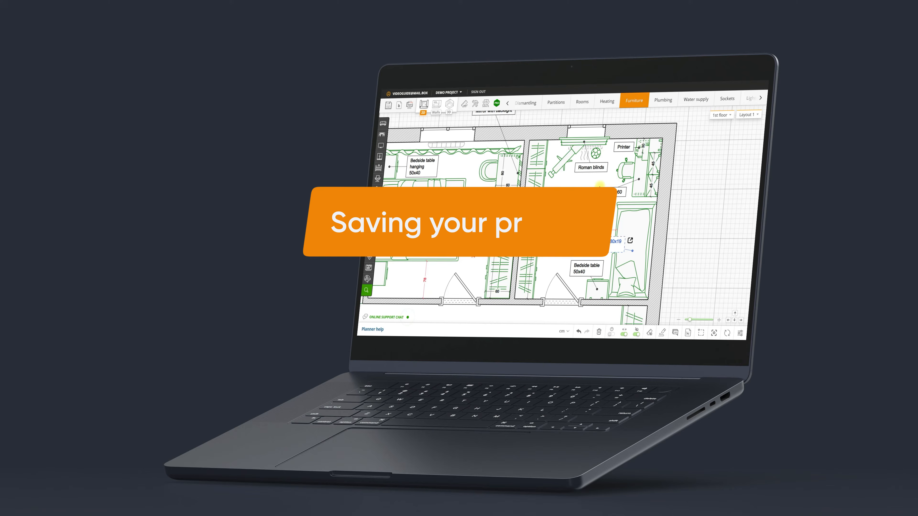
# - Save the project
pyautogui.moveTo(536, 179); pyautogui.dragTo(727, 179)
pyautogui.moveTo(539, 157); pyautogui.dragTo(703, 159)
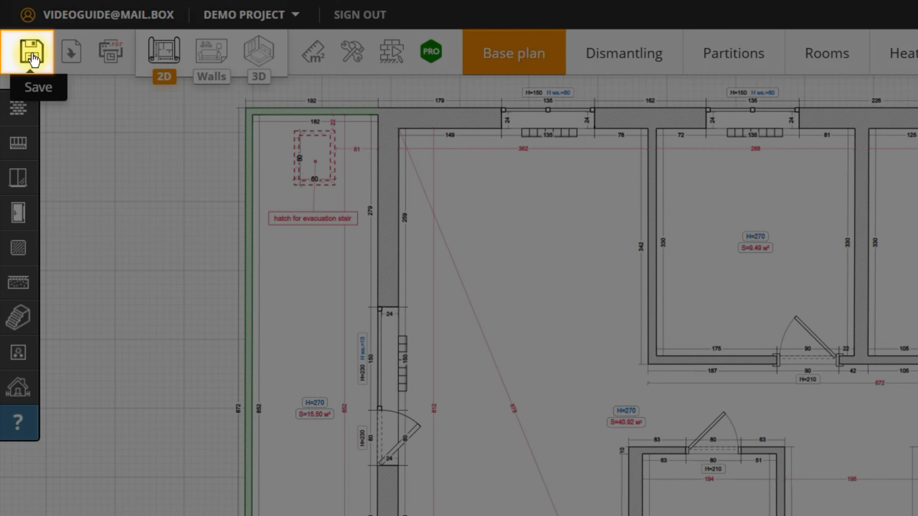
pyautogui.click(32, 54)
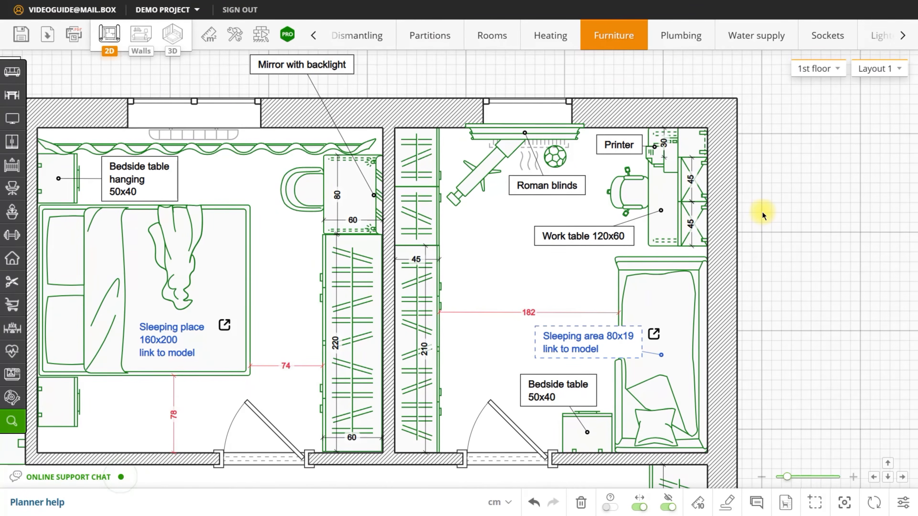
# - Move the two small wardrobe sections, telescope and ball out of the children's room and shift the Roman blinds label above the window
pyautogui.moveTo(762, 213); pyautogui.dragTo(742, 198)
pyautogui.moveTo(397, 201); pyautogui.dragTo(843, 199)
pyautogui.moveTo(397, 143); pyautogui.dragTo(777, 139)
pyautogui.moveTo(450, 178); pyautogui.dragTo(790, 317)
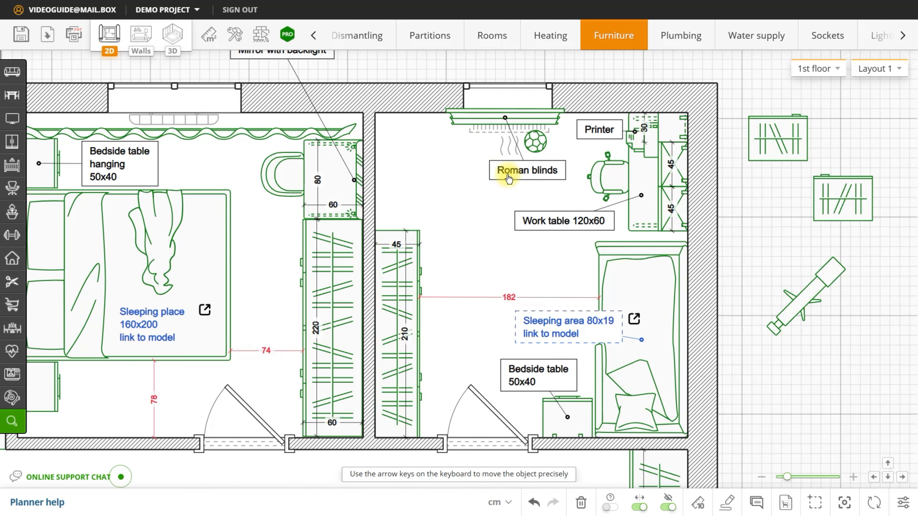
pyautogui.moveTo(504, 172); pyautogui.dragTo(458, 92)
pyautogui.moveTo(535, 141); pyautogui.dragTo(865, 332)
# - Place the 120x60 work table under the children's room window and set the office chair facing it
pyautogui.moveTo(650, 198); pyautogui.dragTo(504, 136)
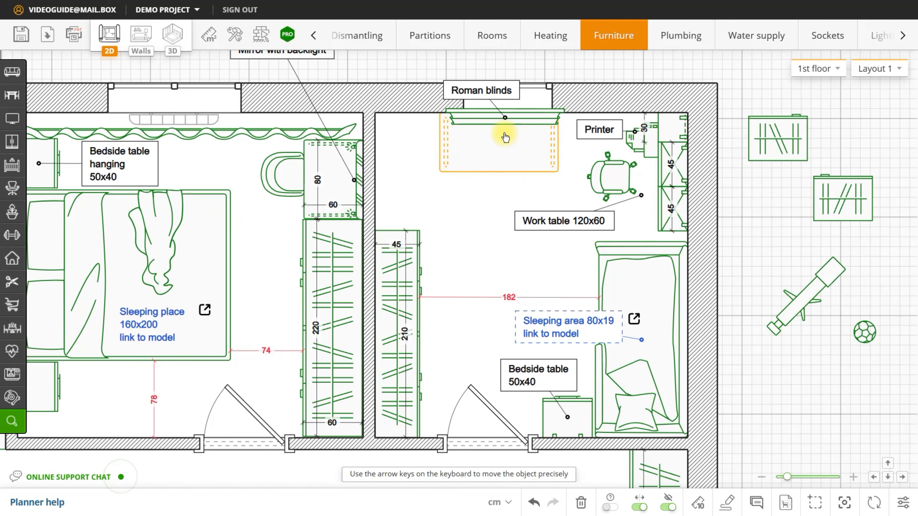
pyautogui.moveTo(602, 184); pyautogui.dragTo(523, 150)
pyautogui.click(505, 190)
pyautogui.click(548, 244)
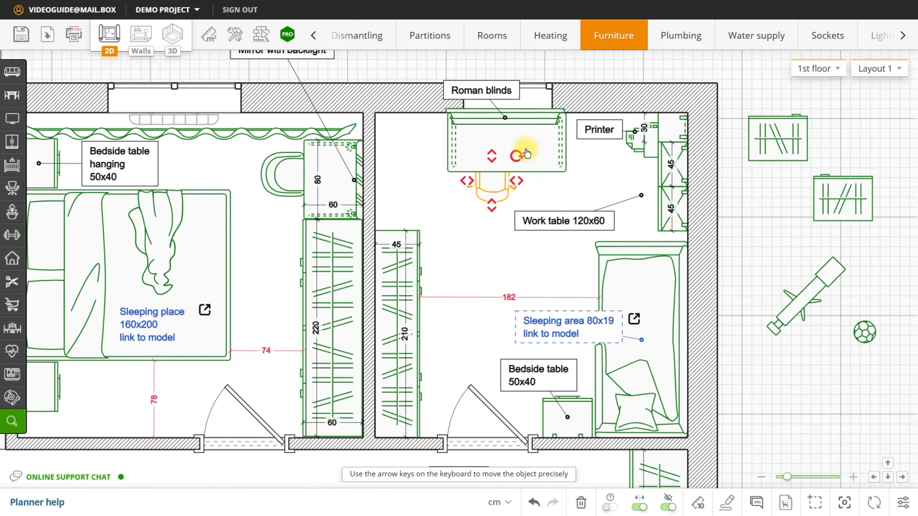
# - Move the shelving units to the window wall and place the small wardrobe sections in the window-side corner and beside the head of the bed
pyautogui.moveTo(671, 168); pyautogui.dragTo(599, 125)
pyautogui.moveTo(672, 127); pyautogui.dragTo(637, 127)
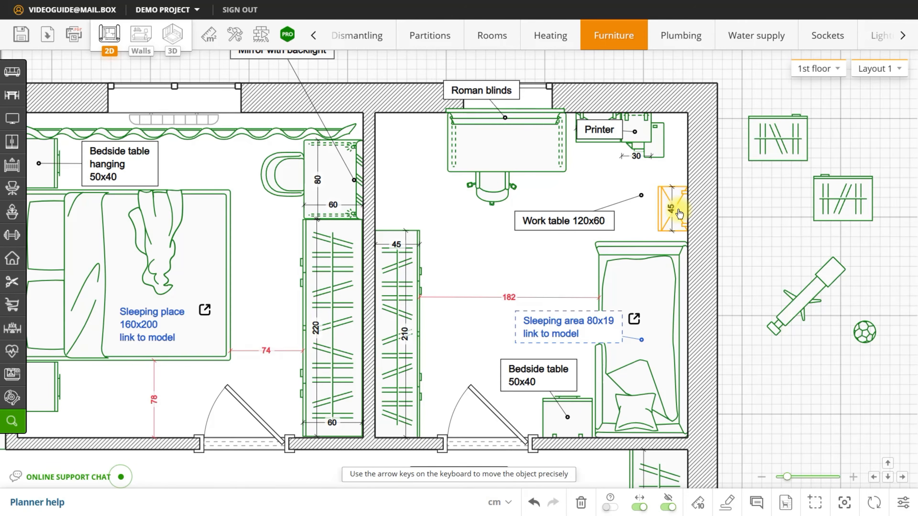
pyautogui.moveTo(677, 212); pyautogui.dragTo(668, 129)
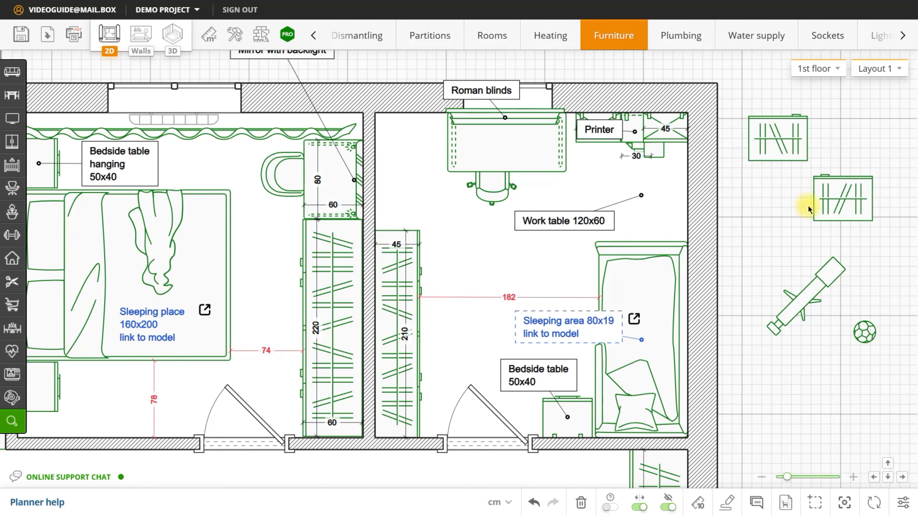
pyautogui.moveTo(815, 201); pyautogui.dragTo(672, 208)
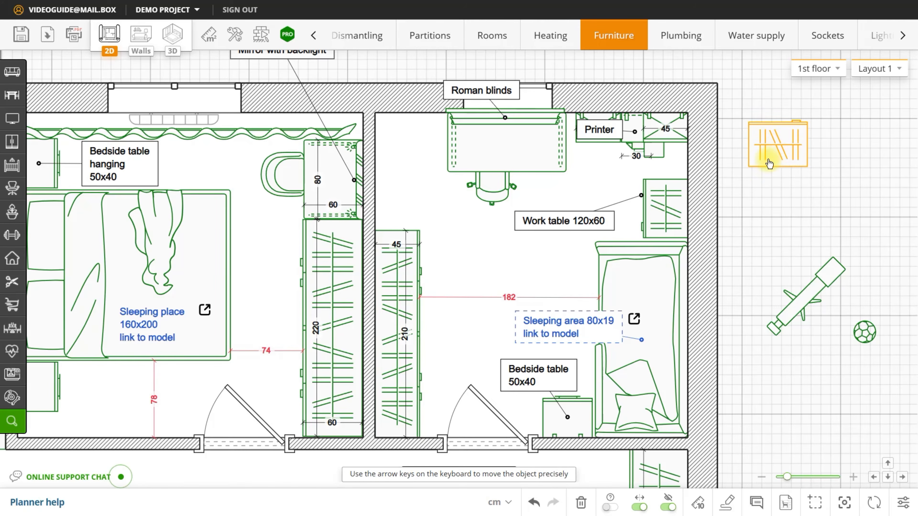
pyautogui.moveTo(768, 160); pyautogui.dragTo(397, 156)
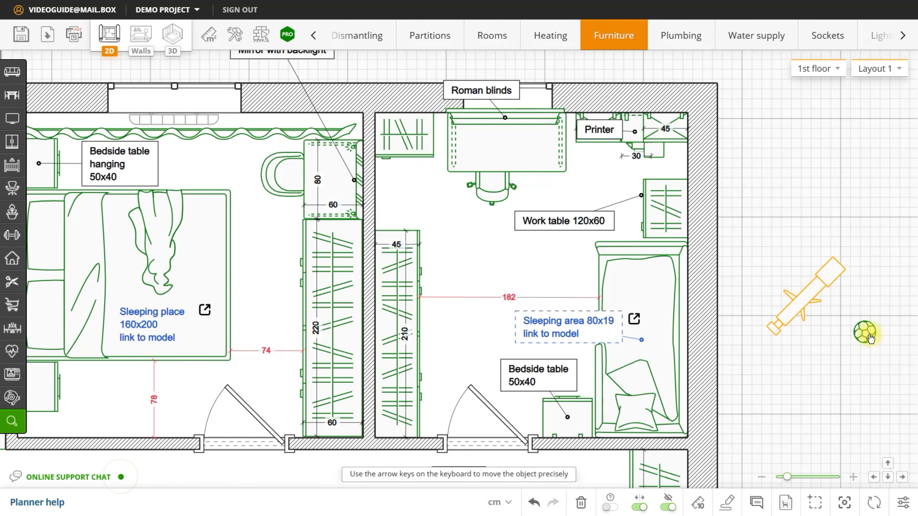
# - Put the ball back in the children's room beside the work table label and delete the telescope
pyautogui.moveTo(865, 331); pyautogui.dragTo(611, 173)
pyautogui.press('Delete')
pyautogui.scroll(-5, 512, 96)
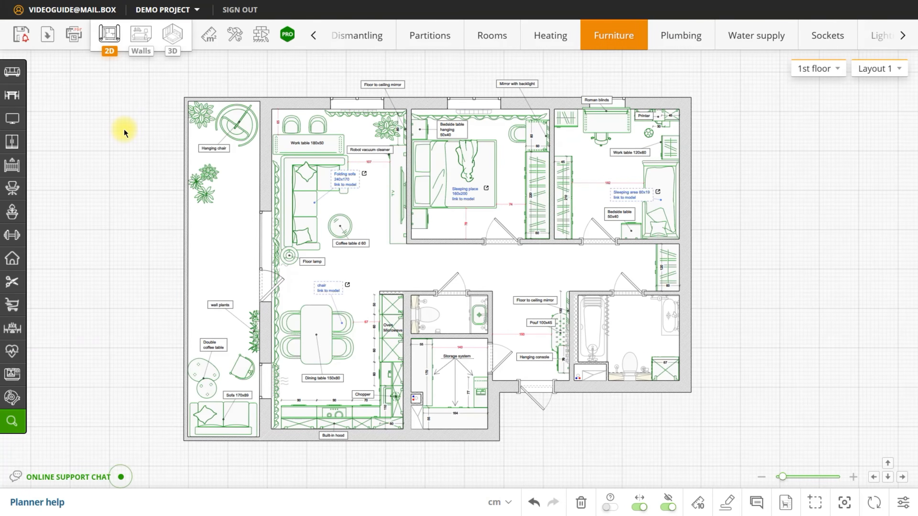
# - Switch to the 3D view and the bill of areas, volumes and quantities, and return to the 2D plan
pyautogui.click(173, 34)
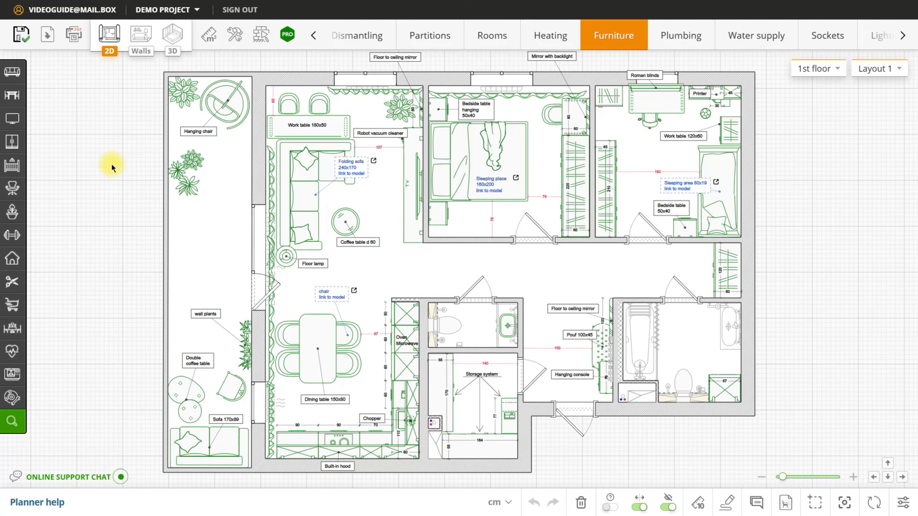
pyautogui.click(208, 36)
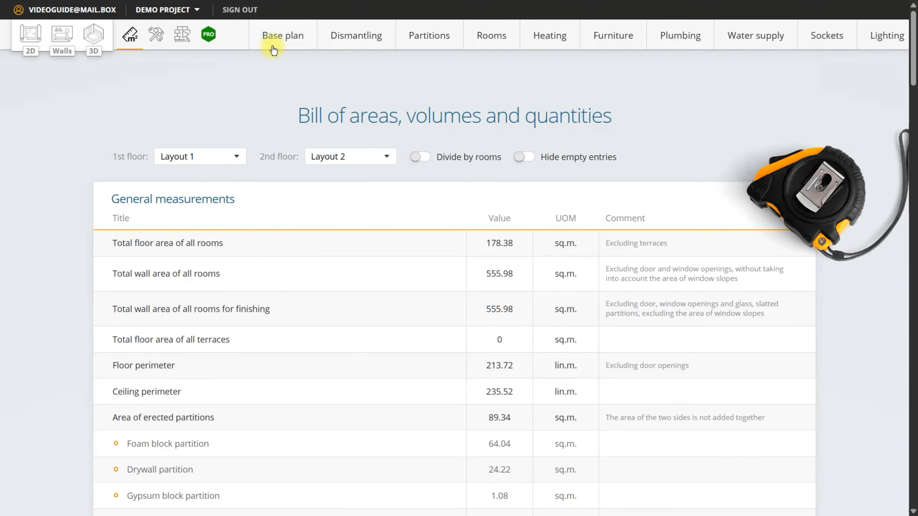
pyautogui.click(272, 36)
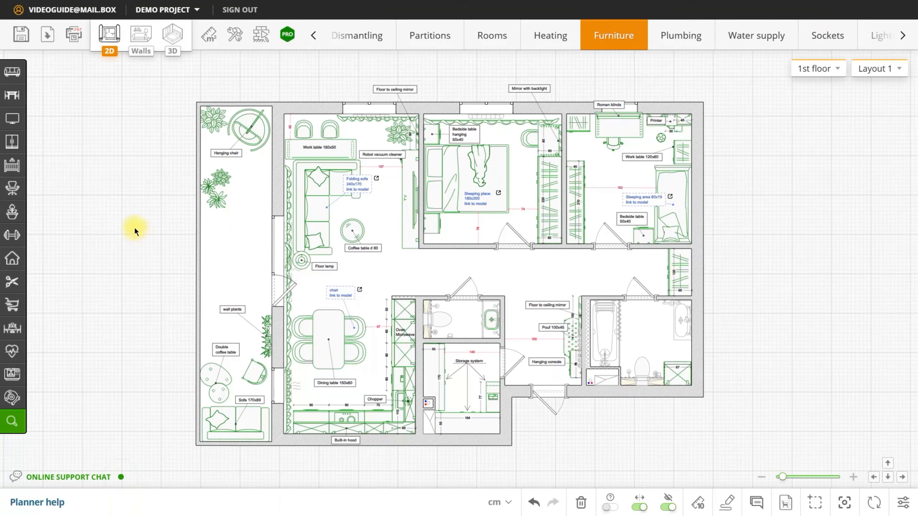
# - Place a Monstera from the flowers and plants objects in the loggia, below the existing plant group
pyautogui.moveTo(11, 291)
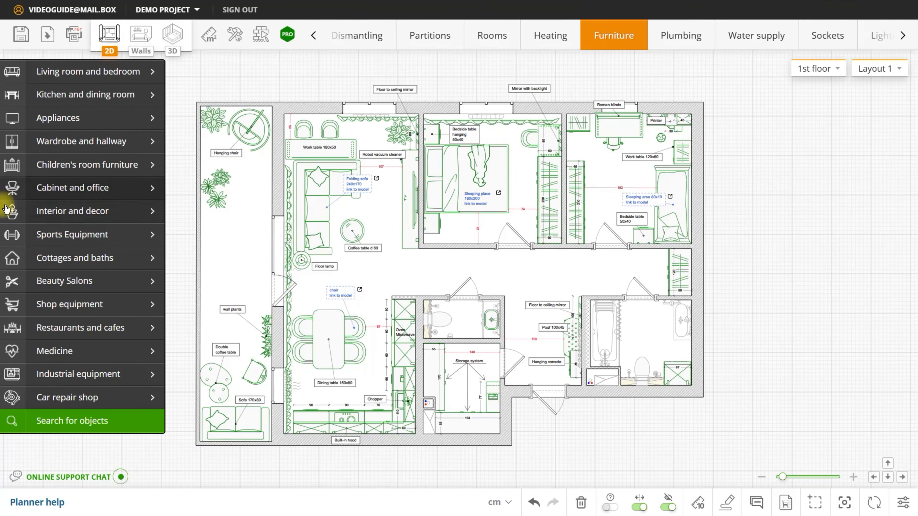
pyautogui.click(138, 216)
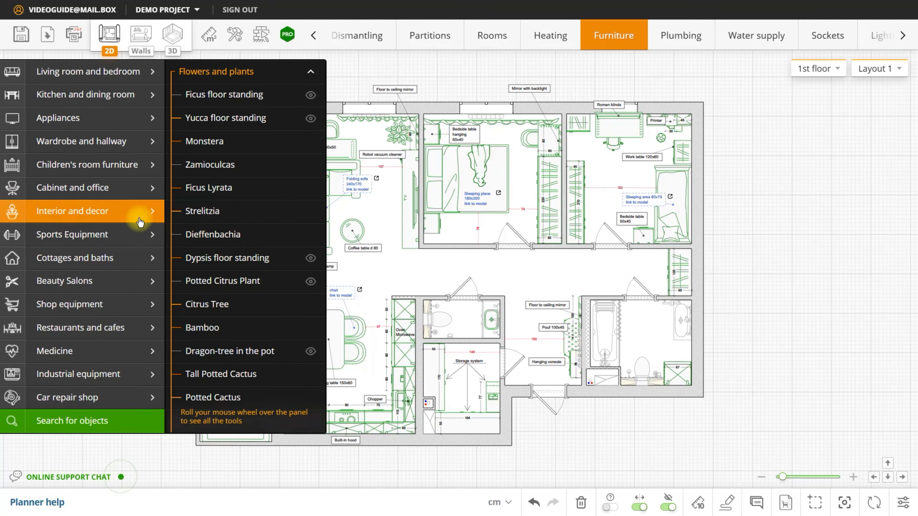
pyautogui.click(226, 144)
pyautogui.click(223, 228)
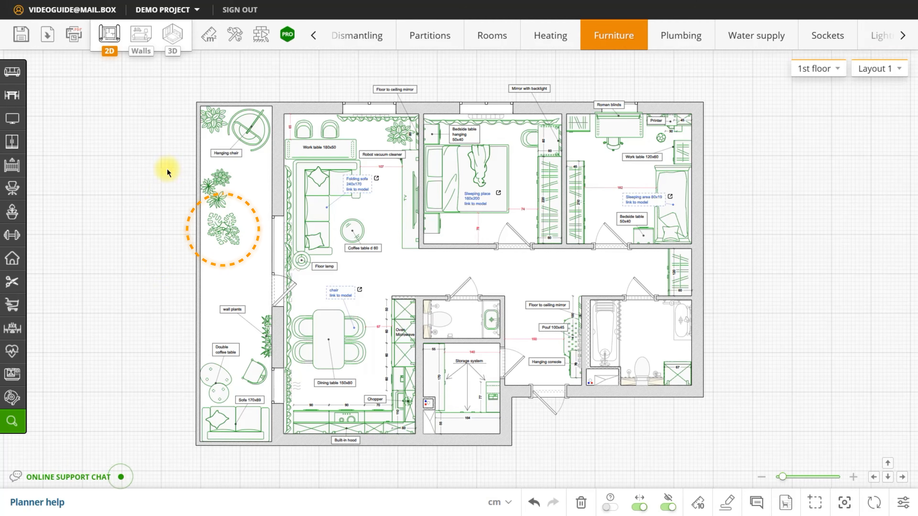
# - Examine the bill of areas, volumes and quantities and the Plumbing, Sockets and Lighting plans, ending on the Furniture plan
pyautogui.click(209, 35)
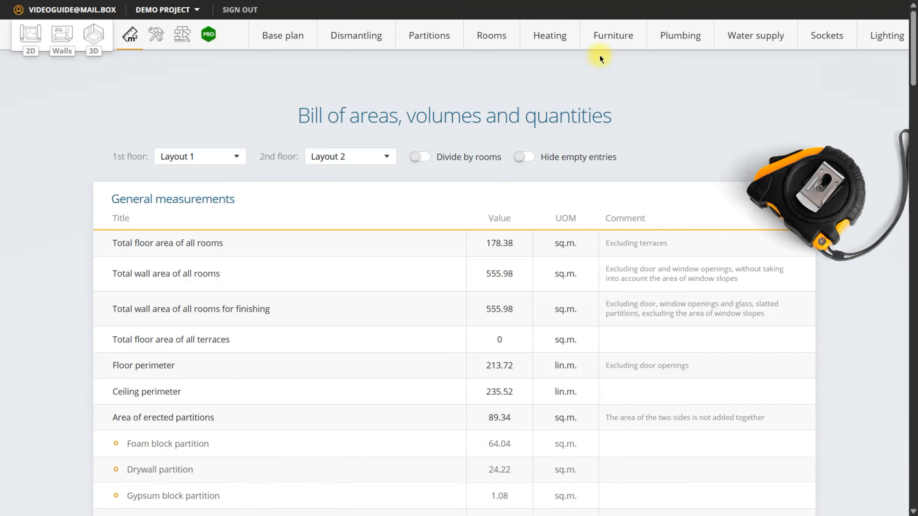
pyautogui.click(602, 46)
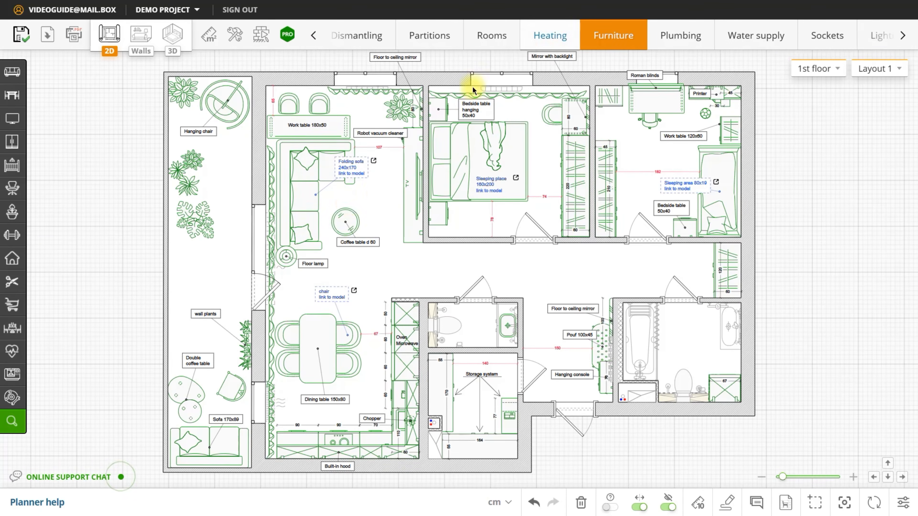
pyautogui.click(345, 214)
pyautogui.click(654, 36)
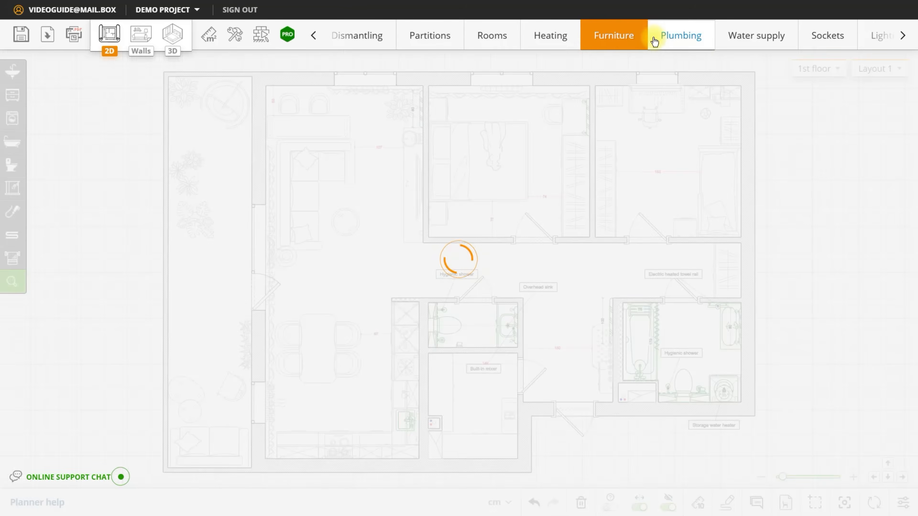
pyautogui.click(698, 36)
pyautogui.click(709, 45)
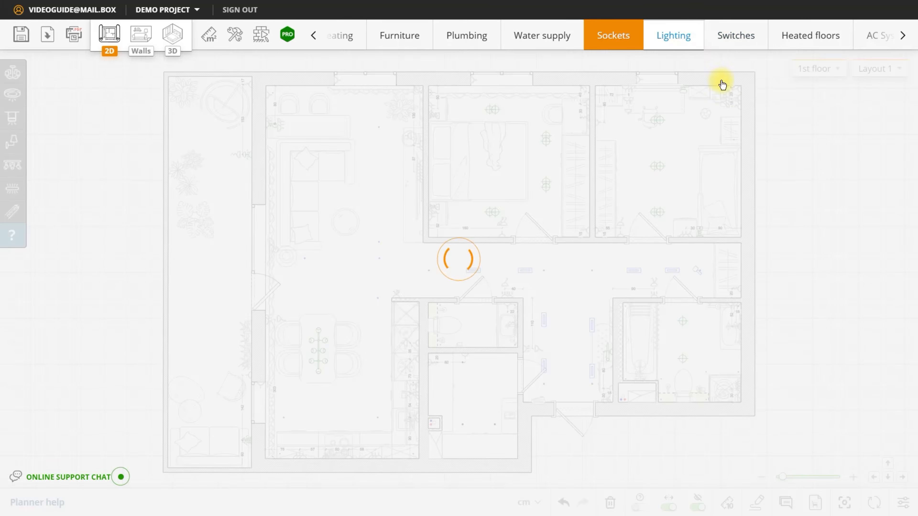
pyautogui.click(692, 35)
pyautogui.click(693, 36)
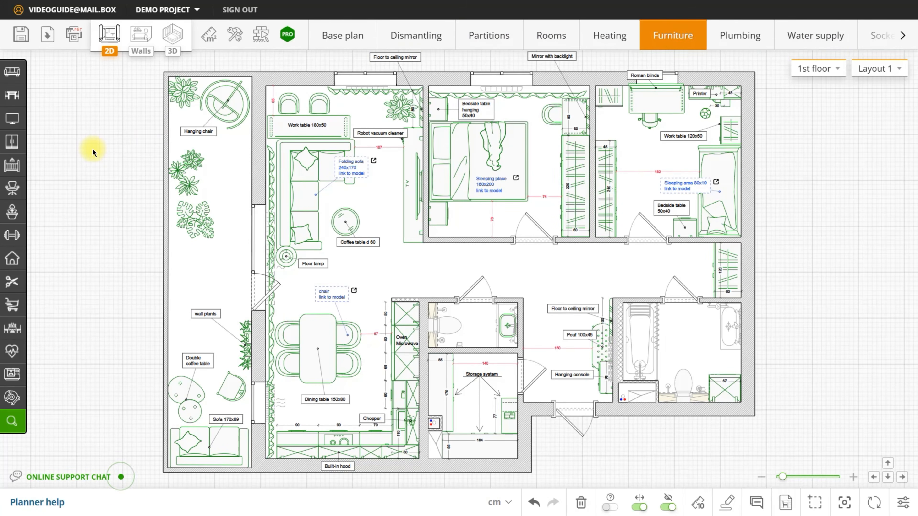
# - Save the project, move the Monstera down the loggia to just above the wall plants label, and save again
pyautogui.click(21, 36)
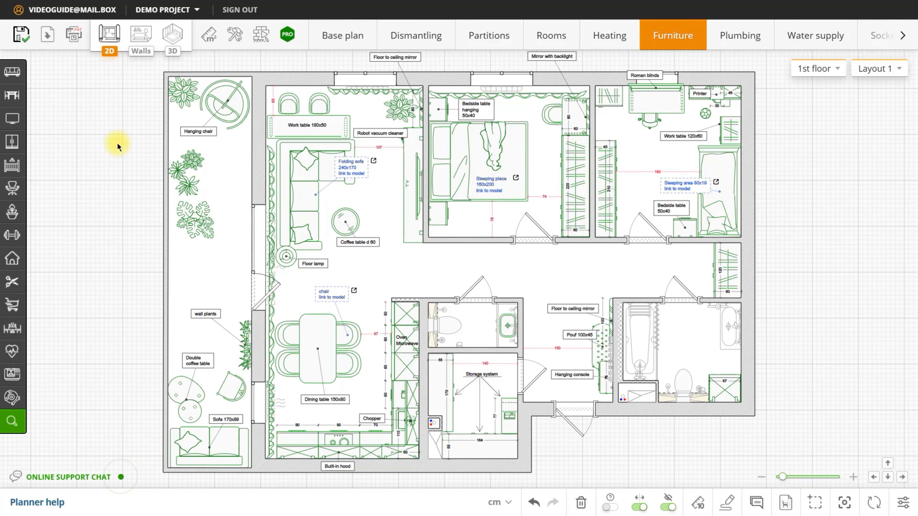
pyautogui.press('F11')
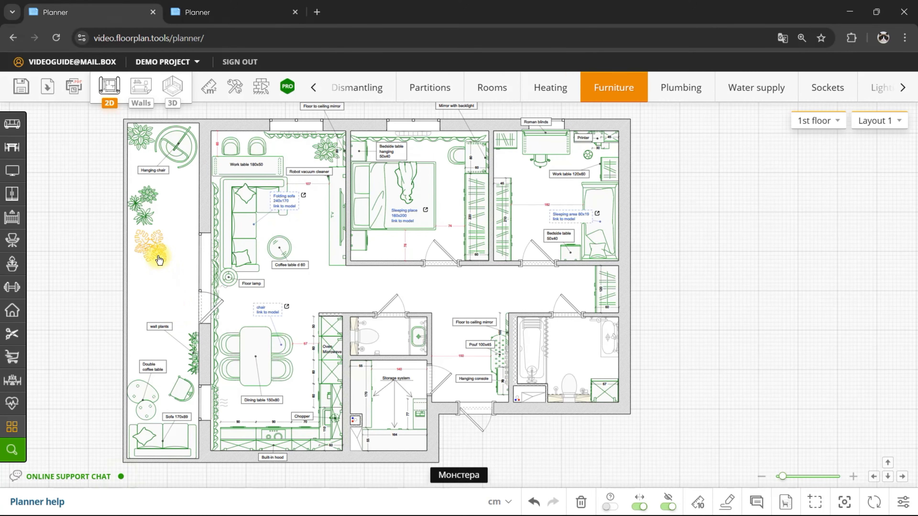
pyautogui.moveTo(154, 250); pyautogui.dragTo(178, 316)
pyautogui.hotkey('ctrl', 's')
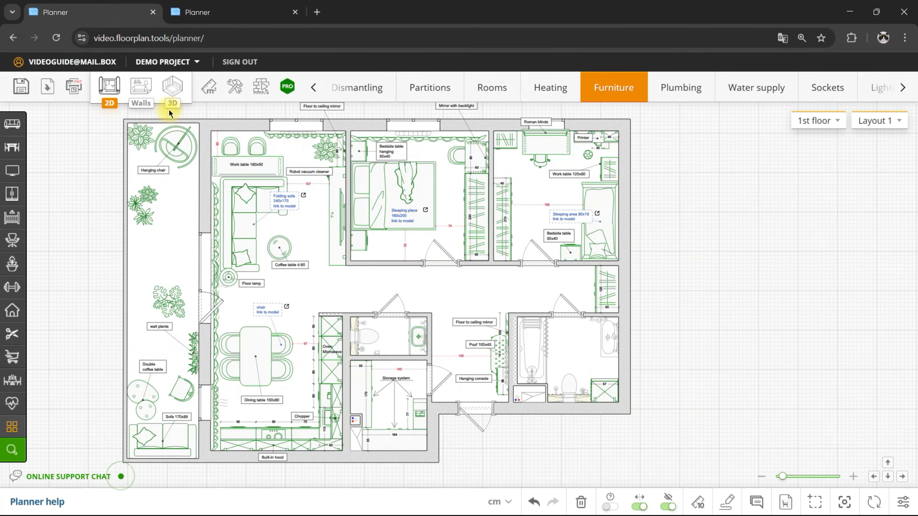
# - In the project's second browser tab, move the coffee table towards the TV wall and save this version anyway
pyautogui.click(214, 12)
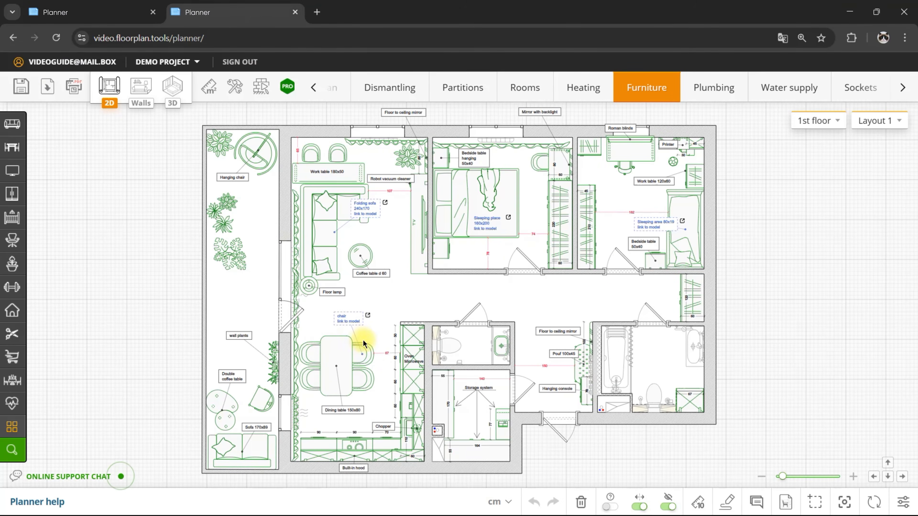
pyautogui.scroll(2, 371, 355)
pyautogui.moveTo(366, 194); pyautogui.dragTo(419, 178)
pyautogui.click(21, 86)
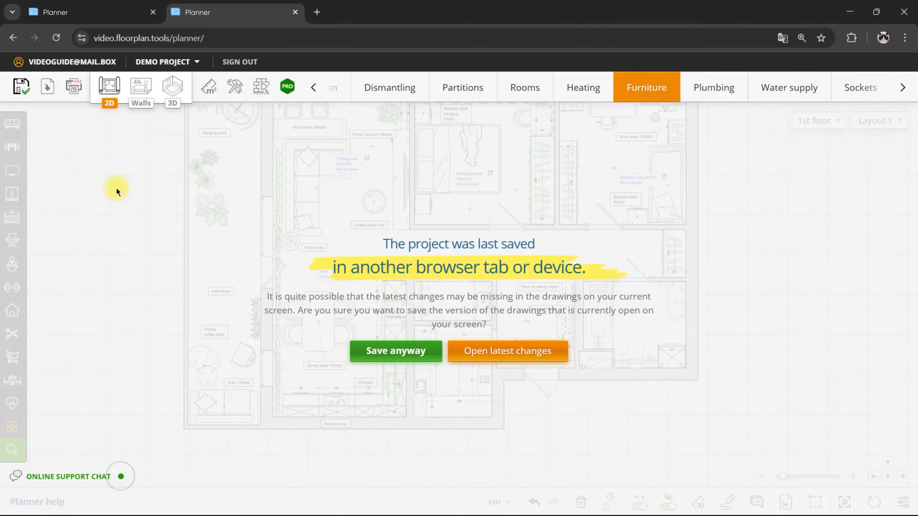
pyautogui.click(389, 351)
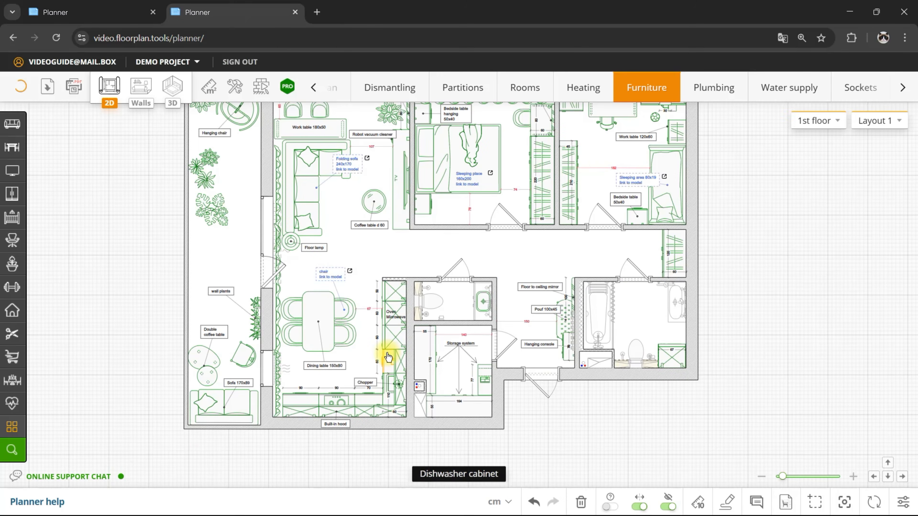
# - Reload the project in the first browser tab and download all floors and layouts as a .plan file
pyautogui.click(109, 4)
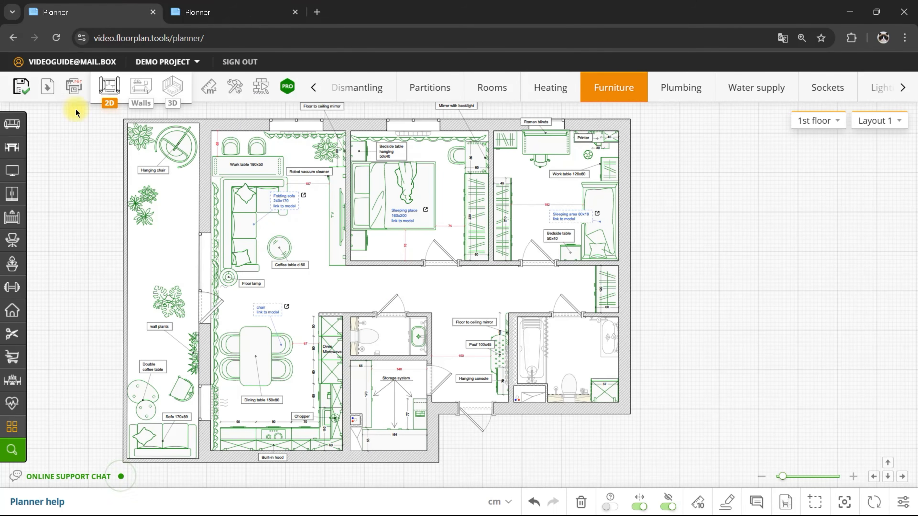
pyautogui.click(56, 38)
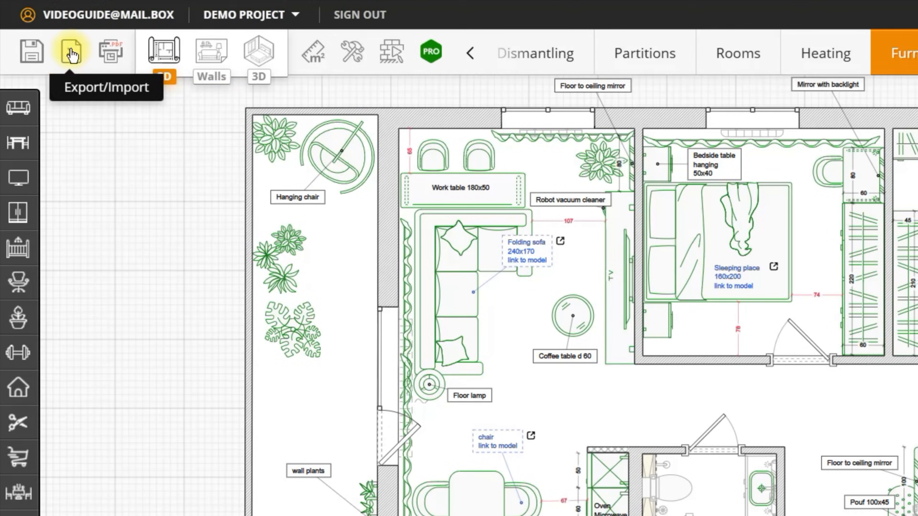
pyautogui.click(72, 55)
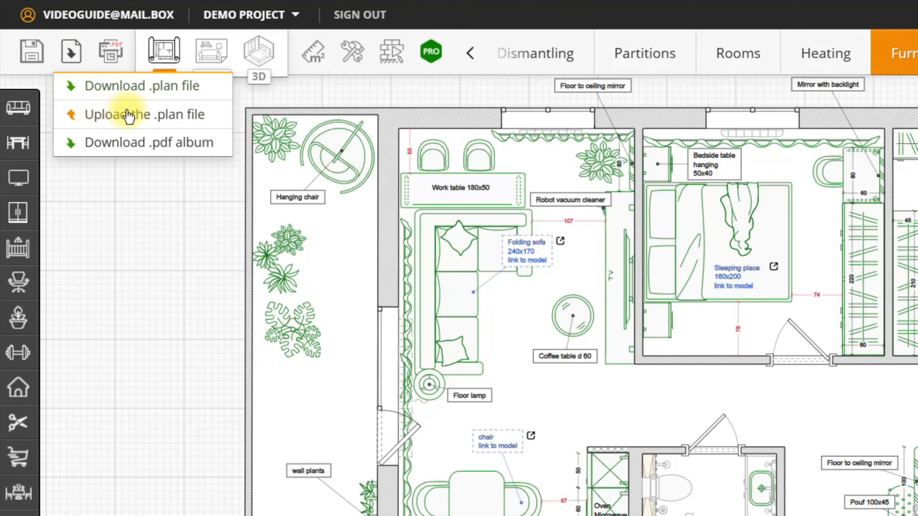
pyautogui.click(213, 90)
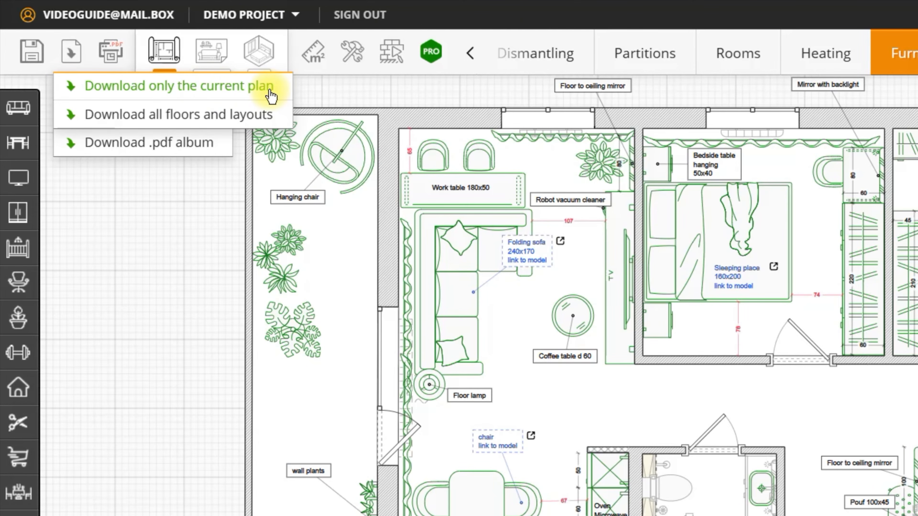
pyautogui.click(267, 118)
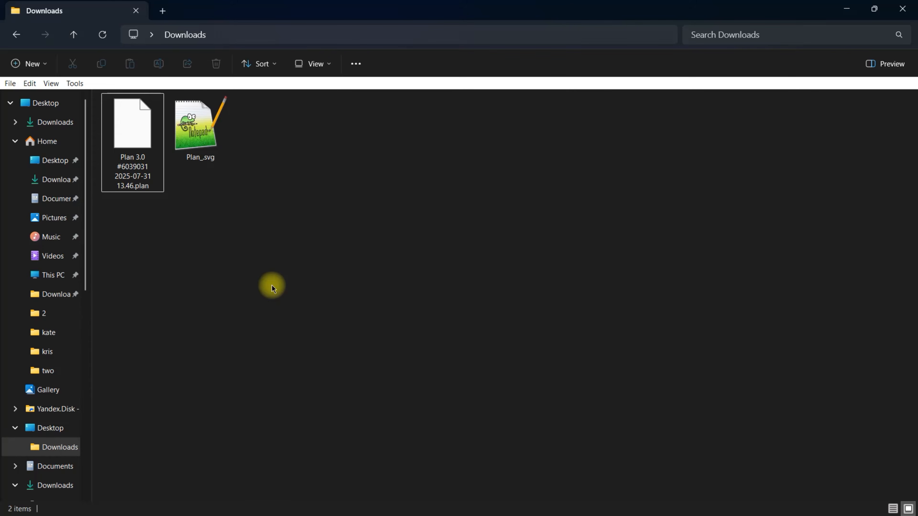
pyautogui.click(150, 179)
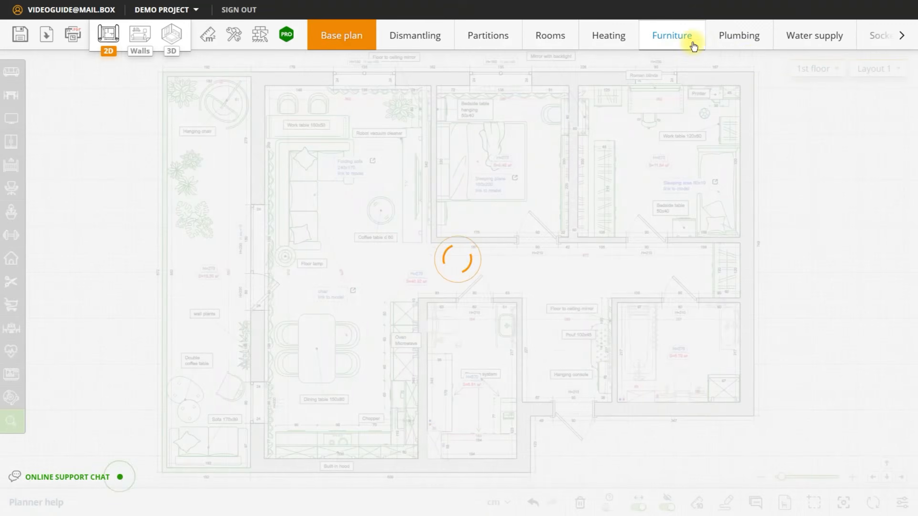
# - Review the Furniture and Sockets plans, the kitchen-living room elevations with finishes and decor, and the 3D model from several sides
pyautogui.click(693, 41)
pyautogui.click(827, 35)
pyautogui.click(140, 34)
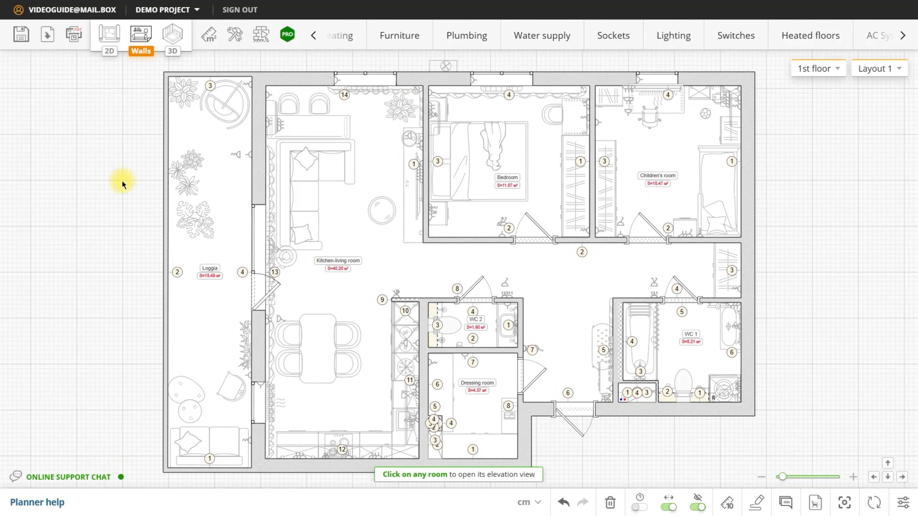
pyautogui.click(346, 373)
pyautogui.moveTo(628, 443); pyautogui.dragTo(114, 409)
pyautogui.click(769, 69)
pyautogui.moveTo(600, 90); pyautogui.dragTo(337, 86)
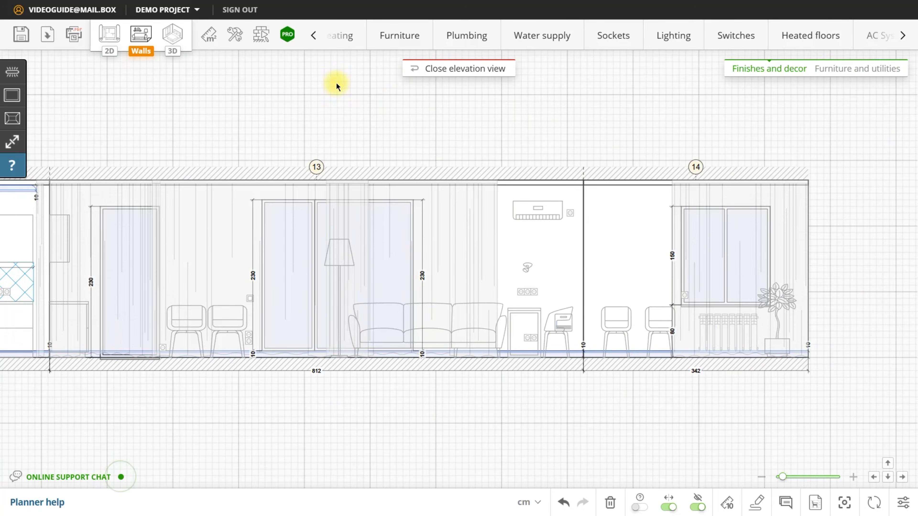
pyautogui.click(173, 34)
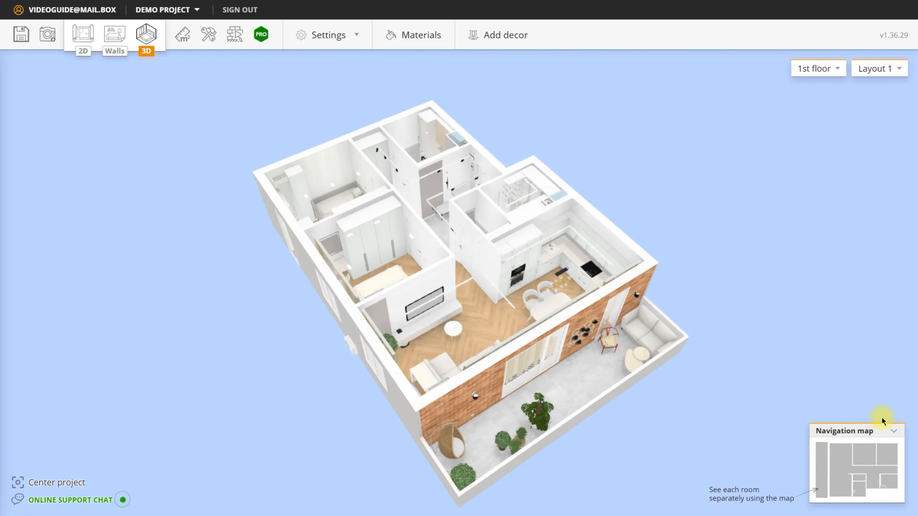
pyautogui.moveTo(882, 418); pyautogui.dragTo(1, 411)
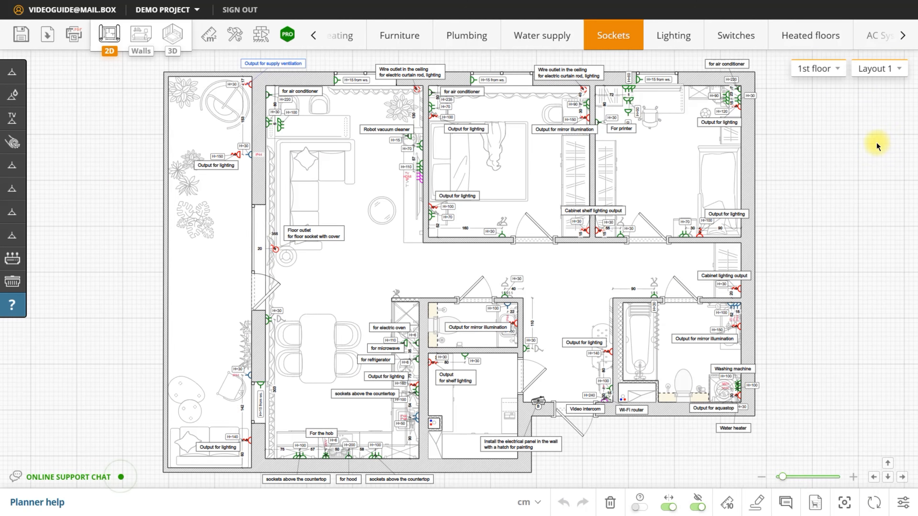
# - Create a new project from the user dashboard and load the downloaded .plan file into it
pyautogui.click(47, 34)
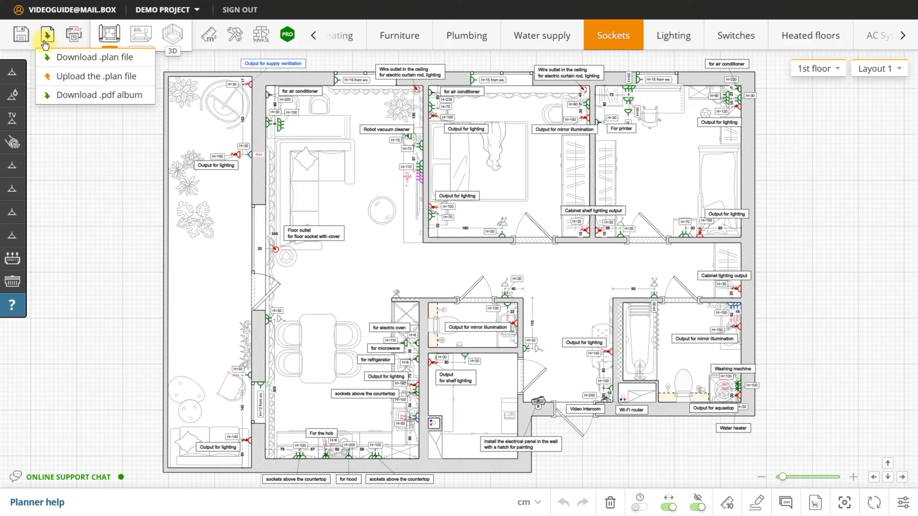
pyautogui.click(58, 61)
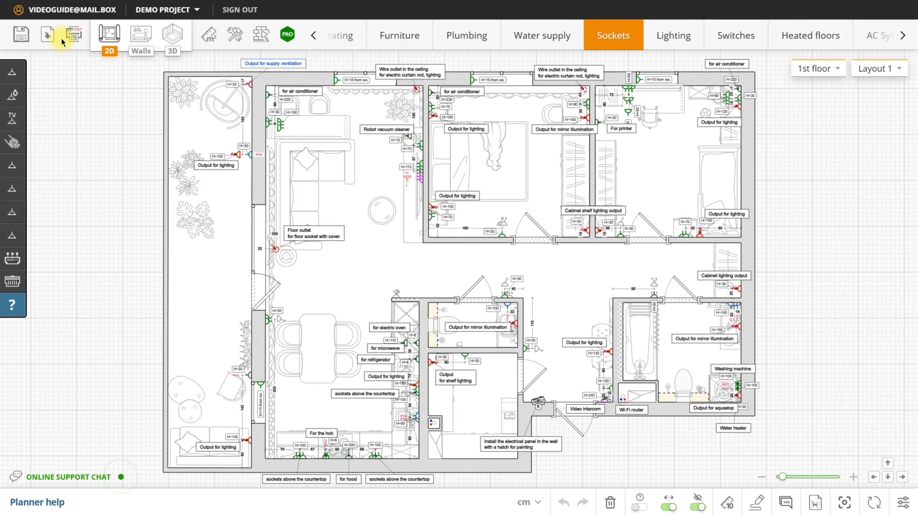
pyautogui.click(73, 15)
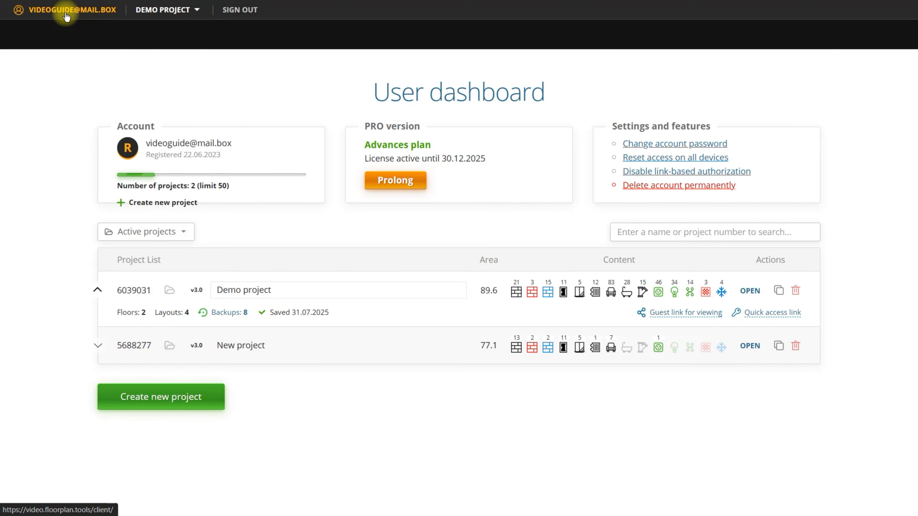
pyautogui.click(172, 405)
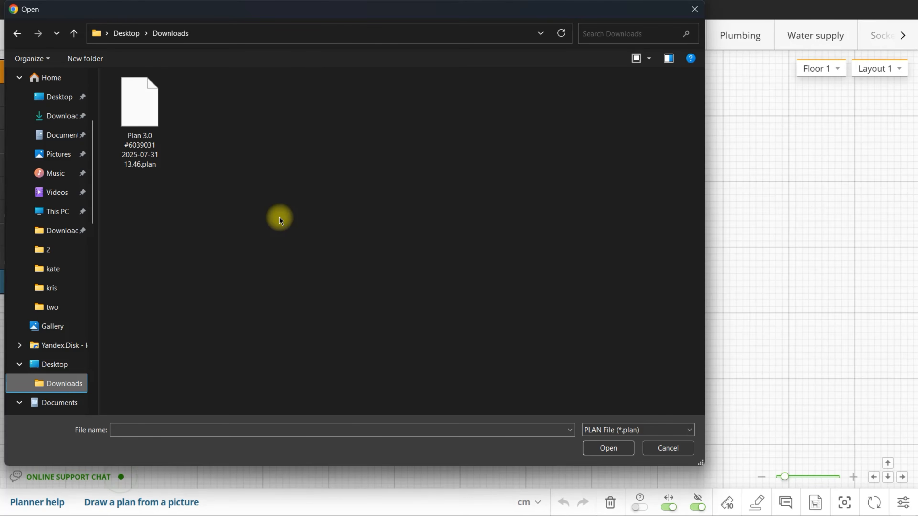
pyautogui.doubleClick(145, 125)
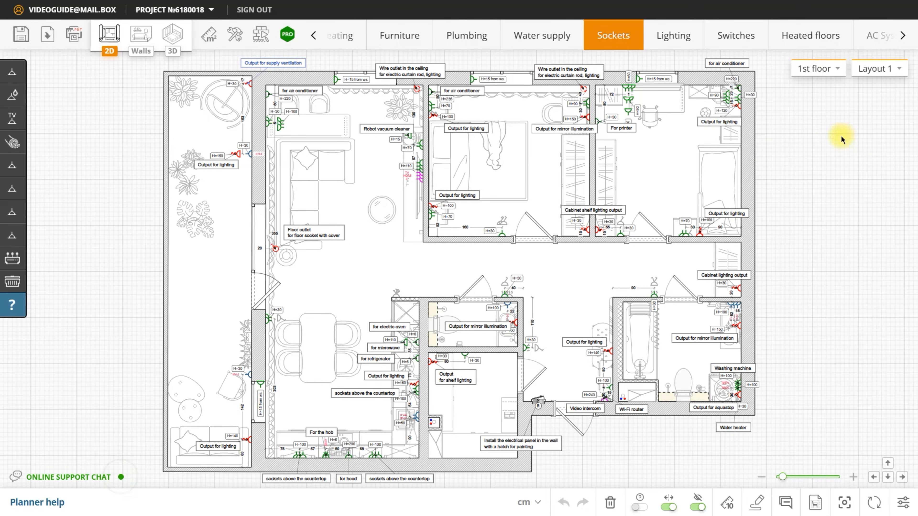
# - Check the imported project's Partitions plan and the kitchen-living room wall elevations, and close the elevation view
pyautogui.click(430, 38)
pyautogui.click(486, 35)
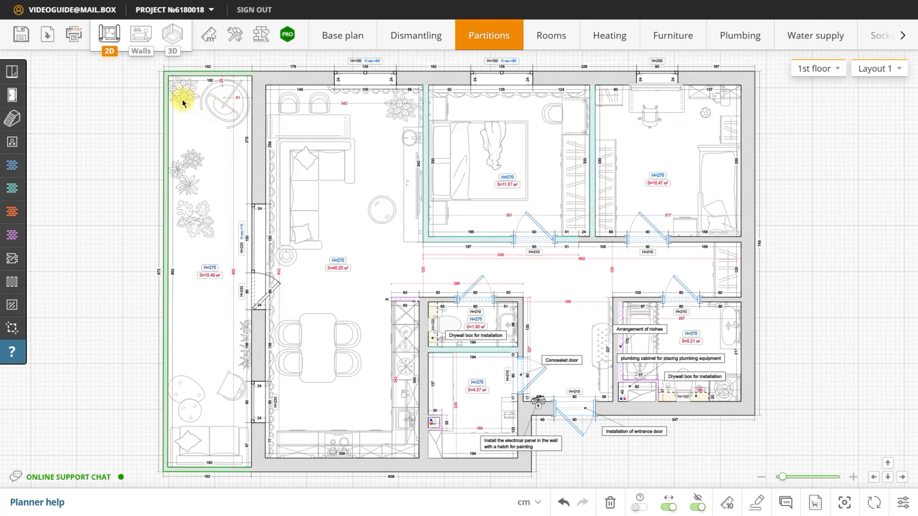
pyautogui.click(141, 36)
pyautogui.click(389, 266)
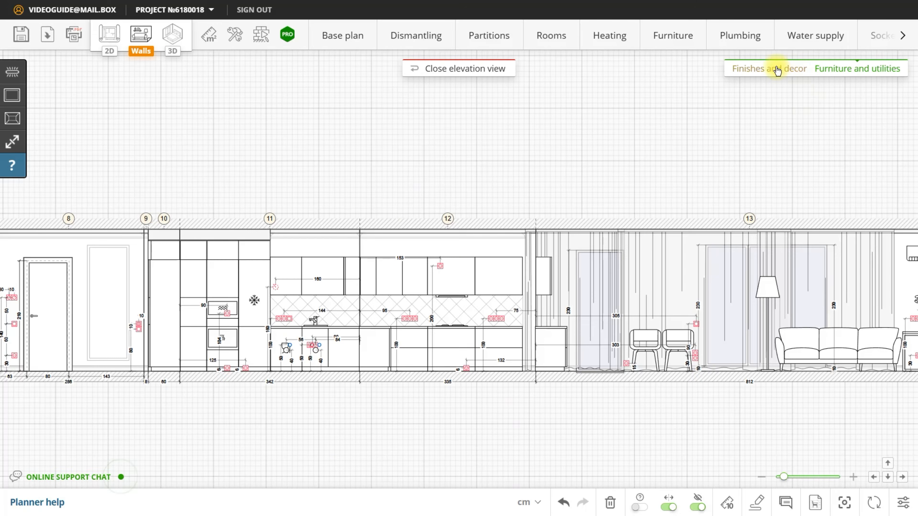
pyautogui.moveTo(386, 167); pyautogui.dragTo(566, 156)
pyautogui.moveTo(297, 156); pyautogui.dragTo(572, 133)
pyautogui.click(488, 70)
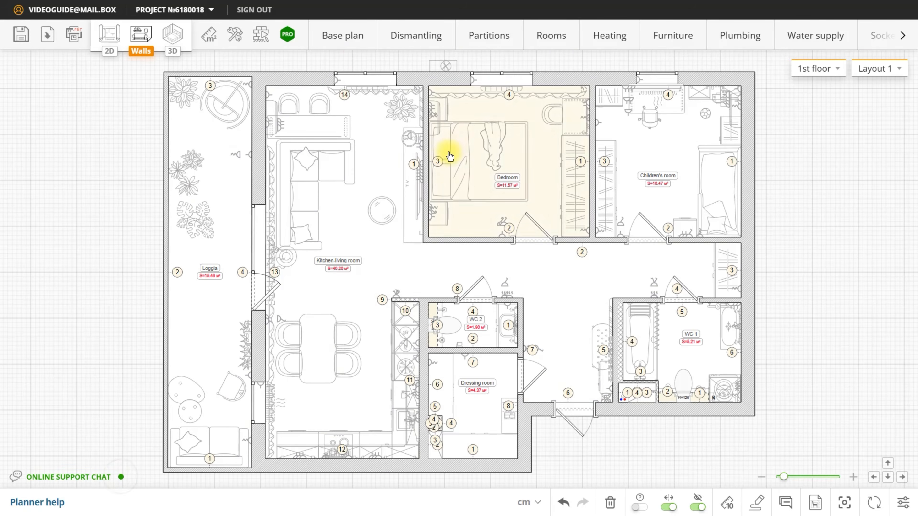
# - Open the Furniture plan and set up a .pdf album download with the Landscape orientation
pyautogui.click(663, 44)
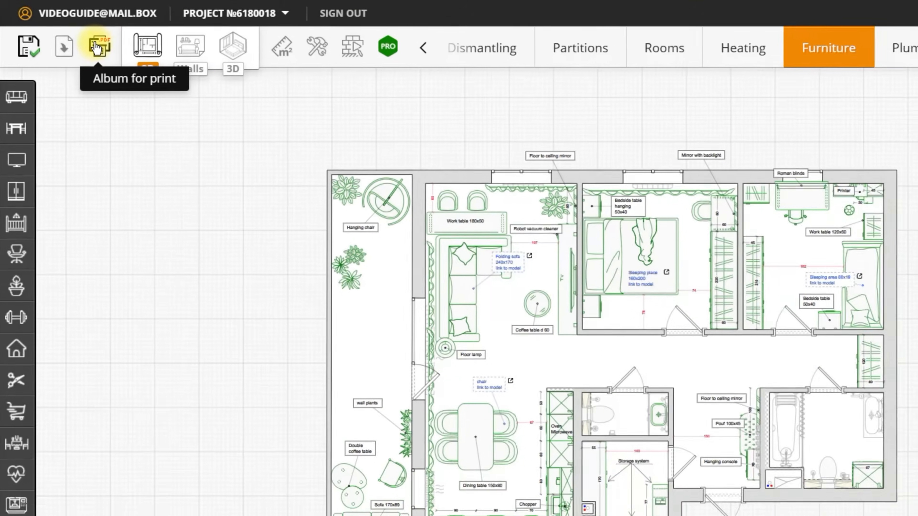
pyautogui.click(107, 53)
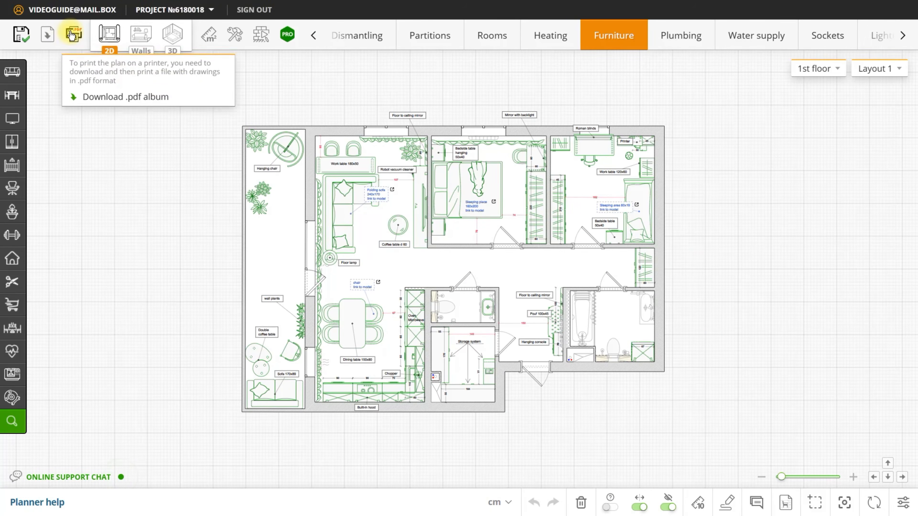
pyautogui.click(180, 94)
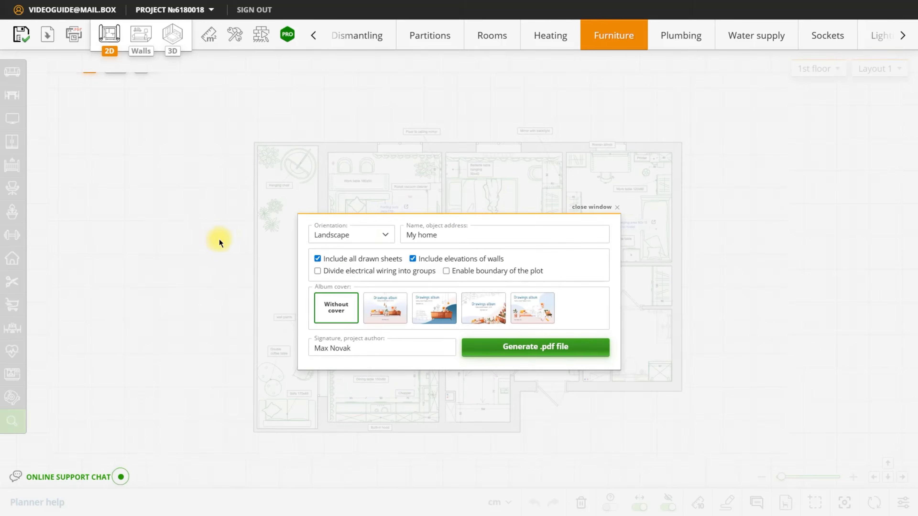
pyautogui.click(340, 188)
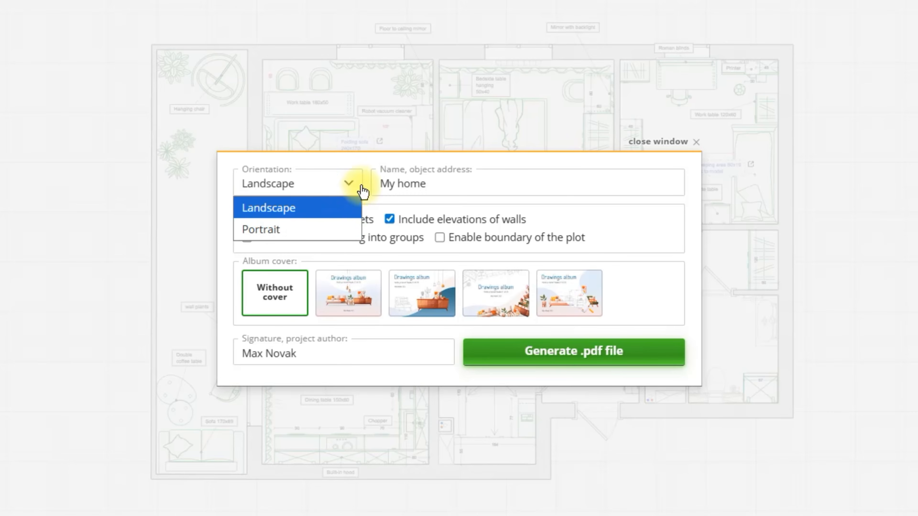
pyautogui.click(363, 173)
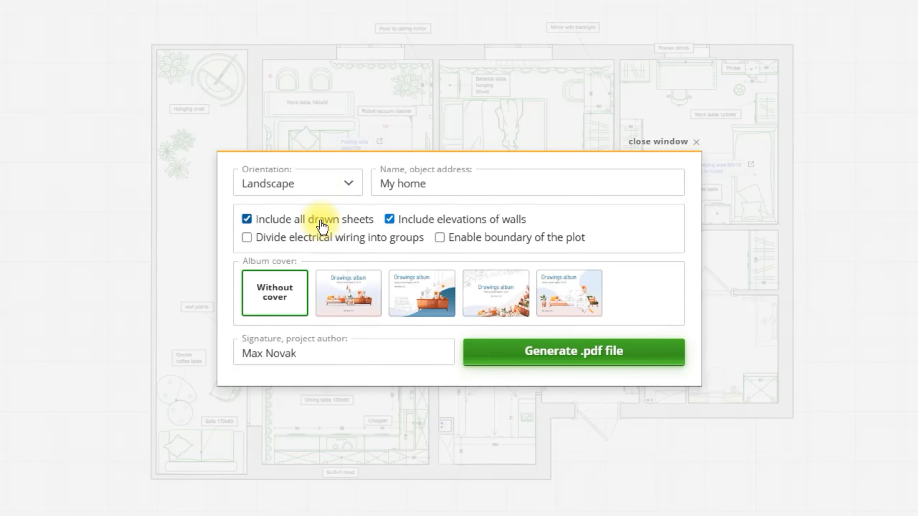
# - Limit the album to the Base plan, Dismantling, Partitions, Rooms, Furniture, Plumbing, Sockets, Lighting and Switches sheets instead of all drawn sheets
pyautogui.click(311, 220)
pyautogui.click(283, 189)
pyautogui.click(273, 242)
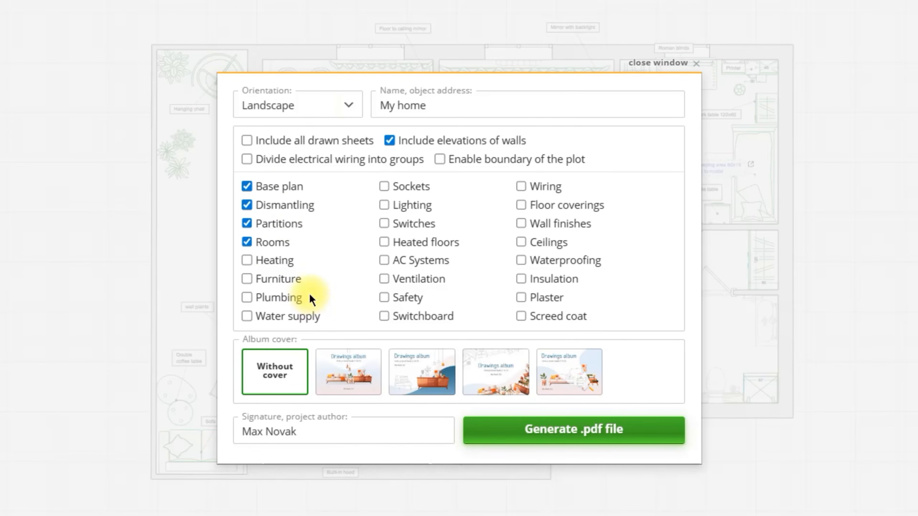
pyautogui.click(278, 278)
pyautogui.click(278, 297)
pyautogui.click(411, 187)
pyautogui.click(412, 205)
pyautogui.click(413, 224)
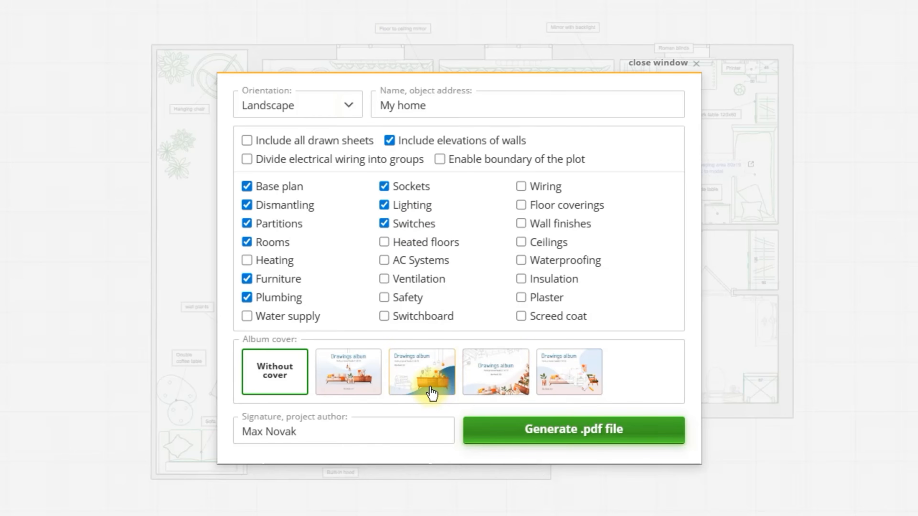
# - Choose the blue album cover with the wooden sideboard, generate the .pdf file and open it from the Downloads folder
pyautogui.click(430, 389)
pyautogui.click(637, 425)
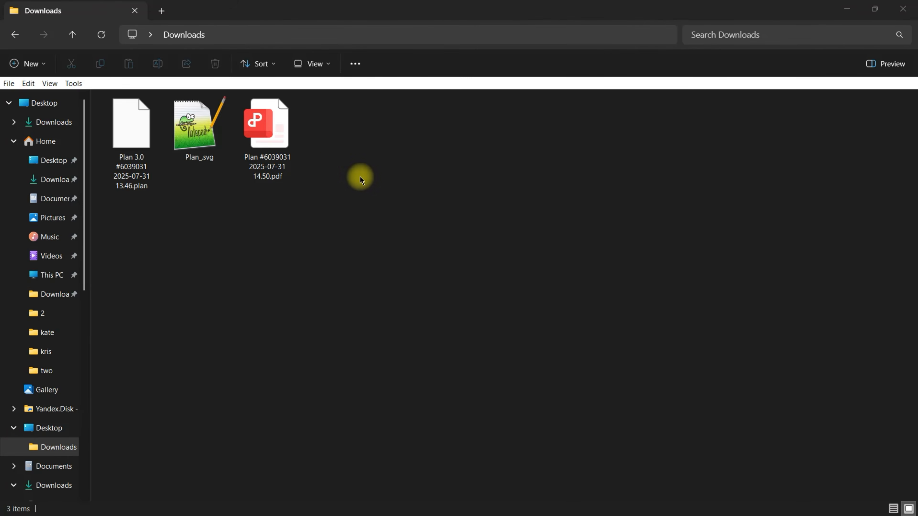
pyautogui.click(263, 135)
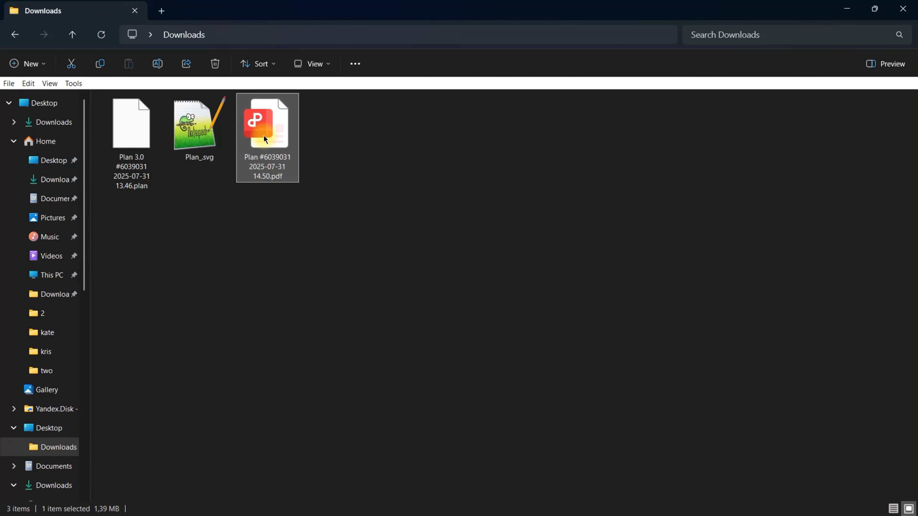
pyautogui.doubleClick(263, 135)
# - Look through the album's Base plan, Dismantling, Partitions and Rooms sheets and return to the cover
pyautogui.scroll(-10, 512, 212)
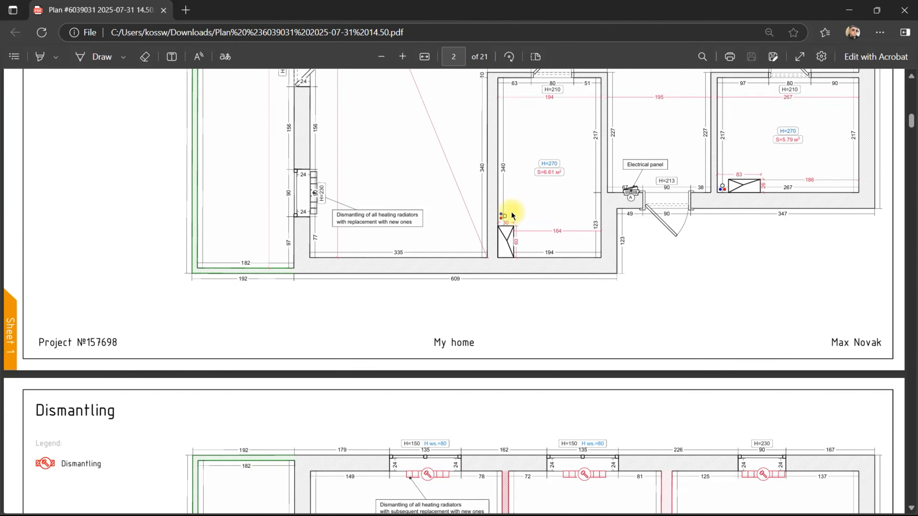
pyautogui.scroll(-20, 511, 211)
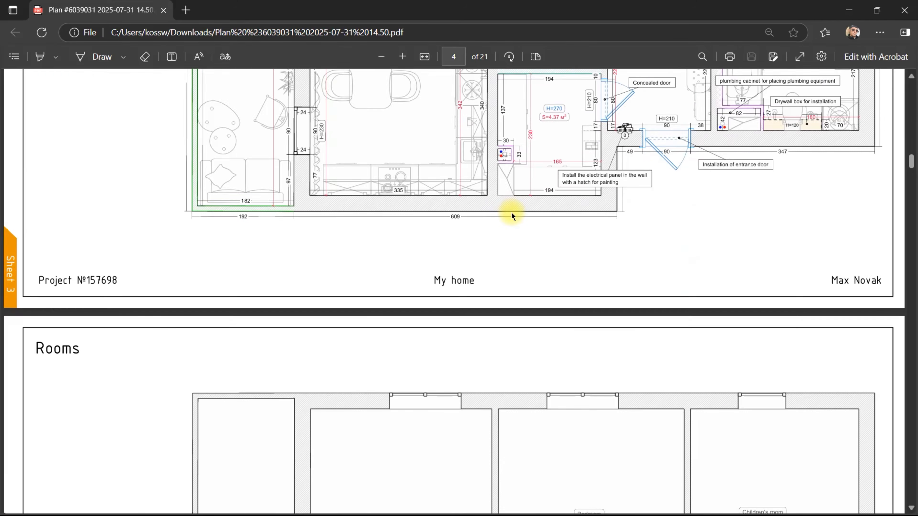
pyautogui.scroll(-12, 511, 211)
pyautogui.scroll(14, 511, 212)
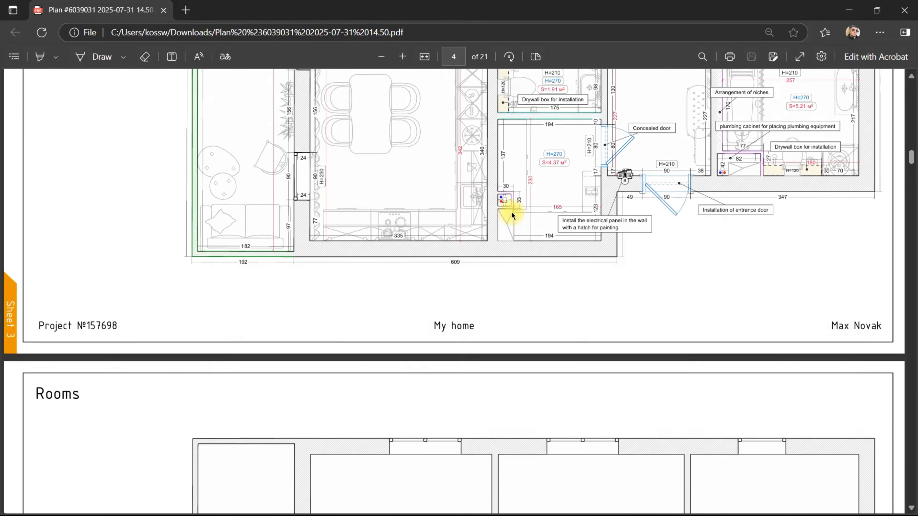
pyautogui.scroll(20, 512, 213)
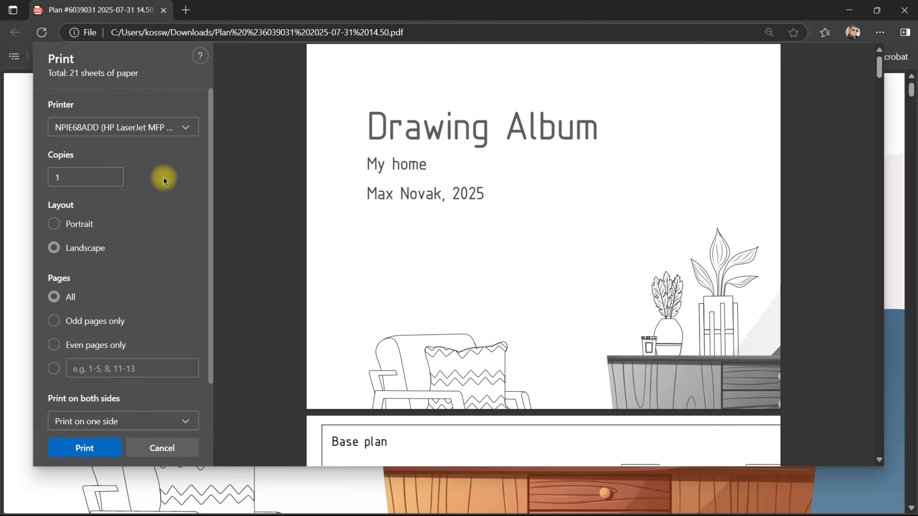
# - Print the whole album on A4 paper, scaled to fit the printable area
pyautogui.scroll(-2, 163, 177)
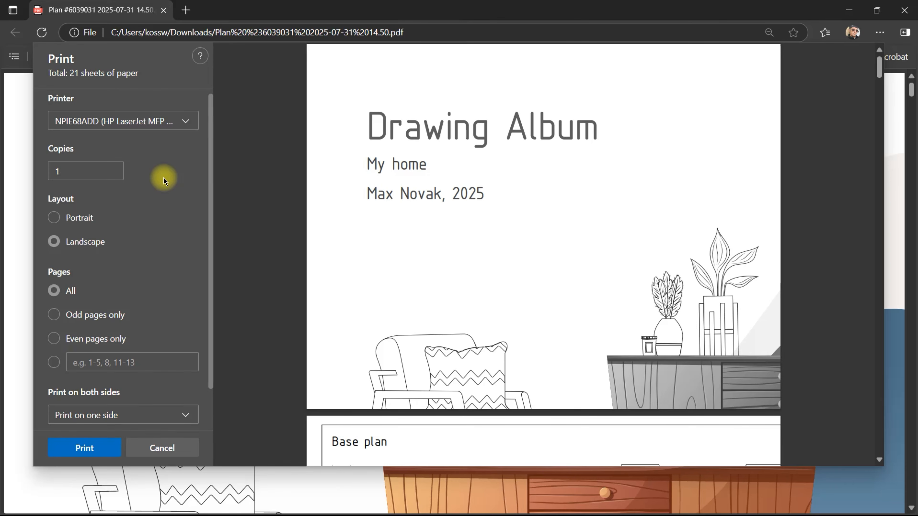
pyautogui.click(76, 394)
pyautogui.scroll(-3, 143, 274)
pyautogui.scroll(-2, 143, 274)
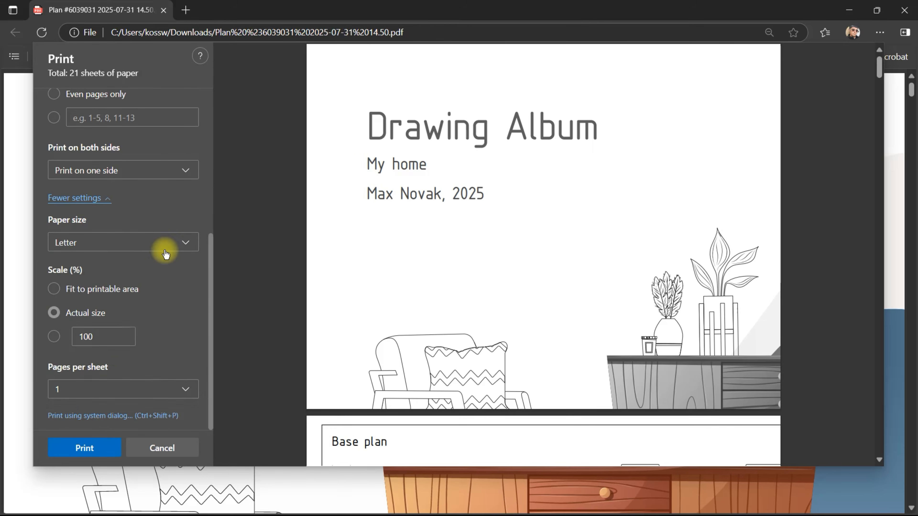
pyautogui.click(141, 242)
pyautogui.click(120, 286)
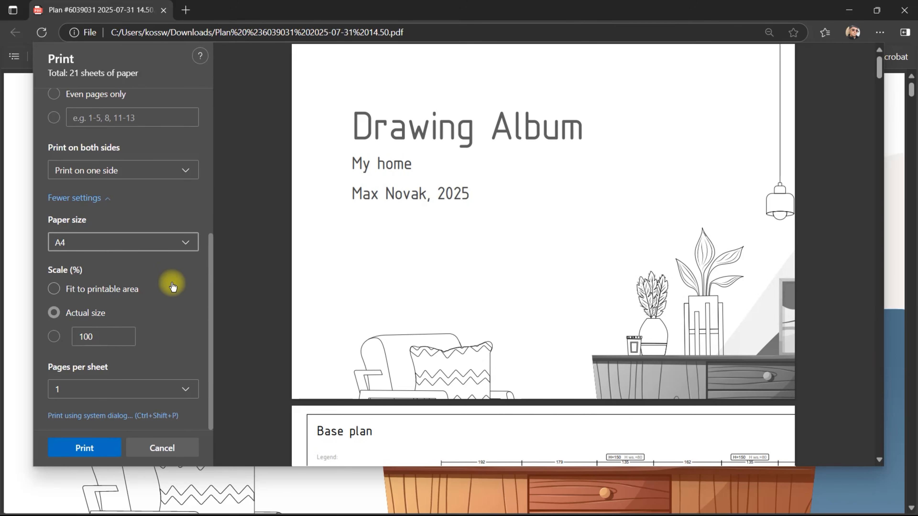
pyautogui.click(128, 290)
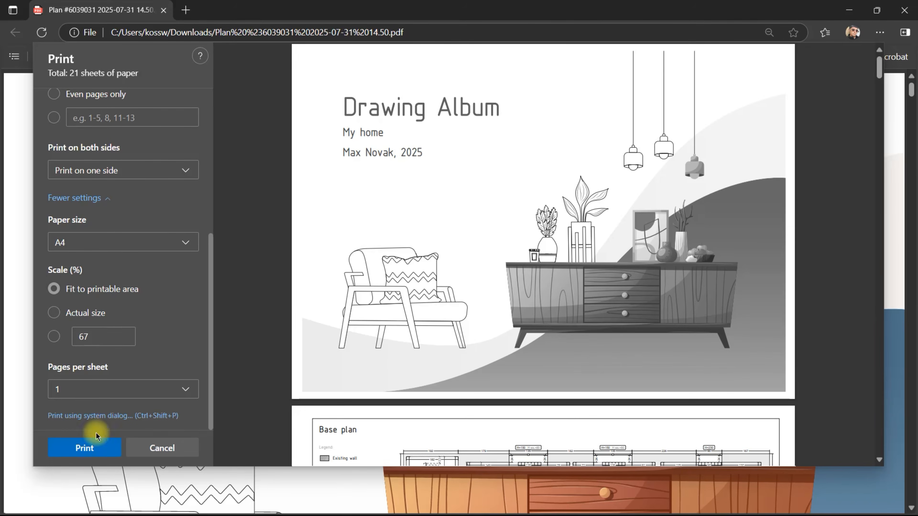
pyautogui.click(90, 451)
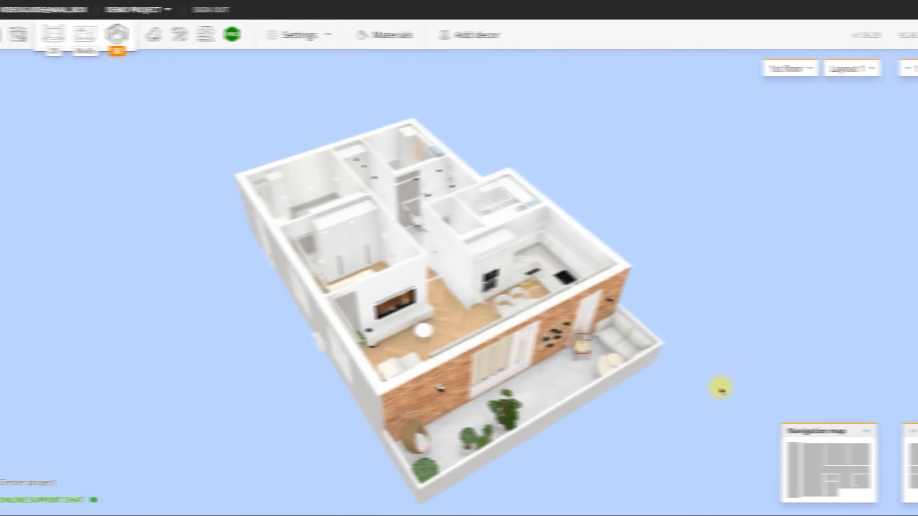
# - Frame the kitchen-living room interior in the demo project's 3D model and save the view as an image
pyautogui.scroll(5, 633, 387)
pyautogui.scroll(10, 650, 390)
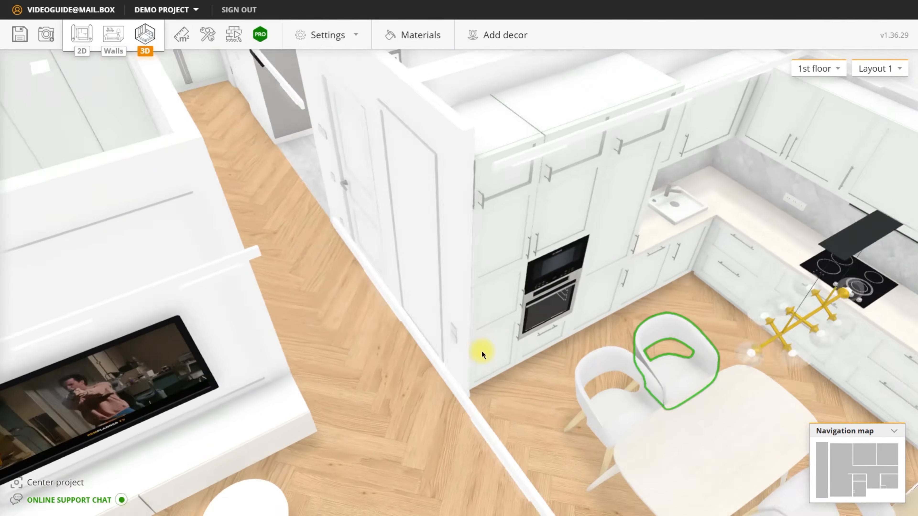
pyautogui.scroll(-8, 757, 372)
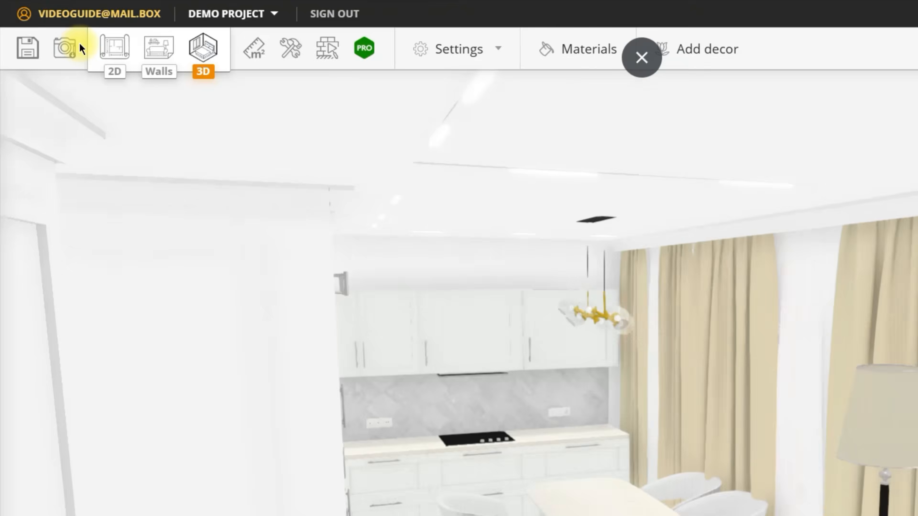
pyautogui.click(80, 48)
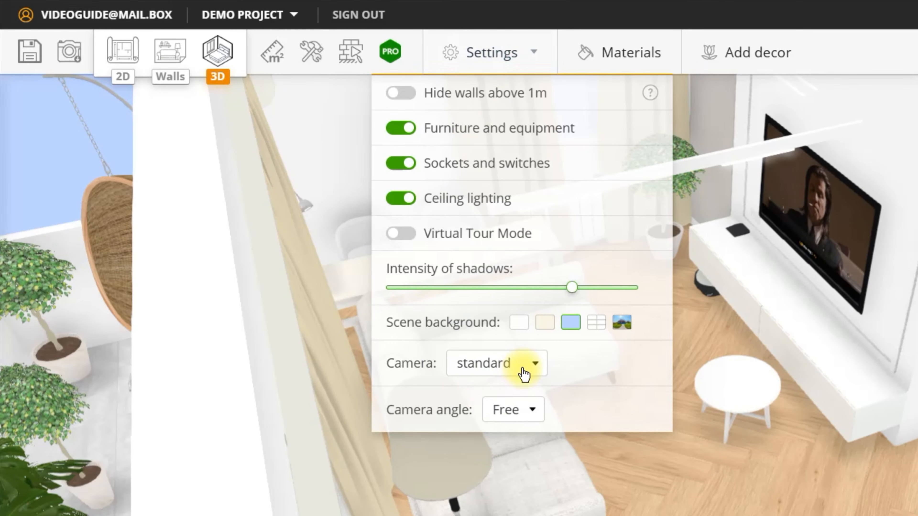
# - Try the isometric camera in the 3D settings and set the camera to wide-angle
pyautogui.click(523, 373)
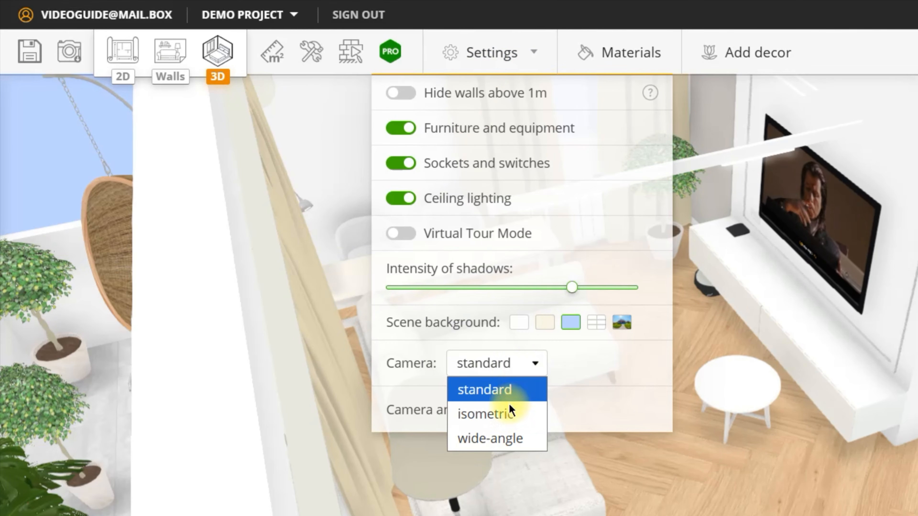
pyautogui.click(502, 413)
pyautogui.click(516, 362)
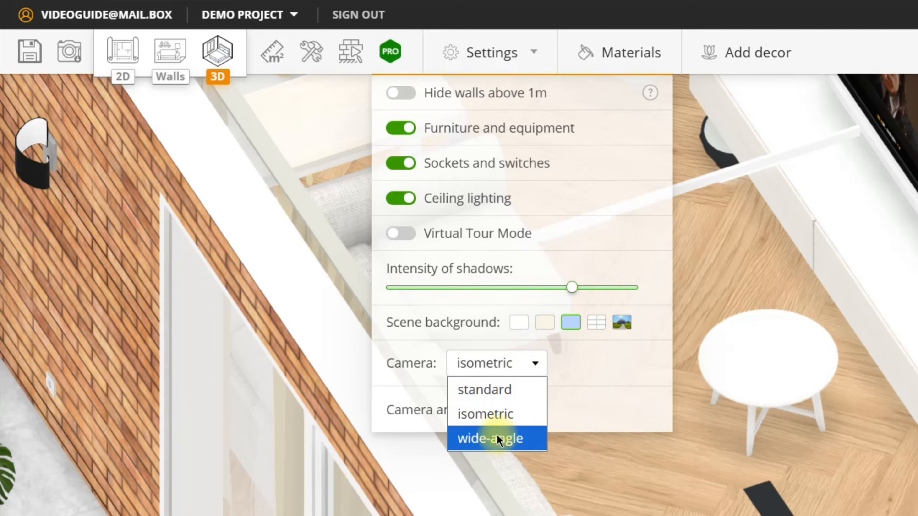
pyautogui.click(497, 437)
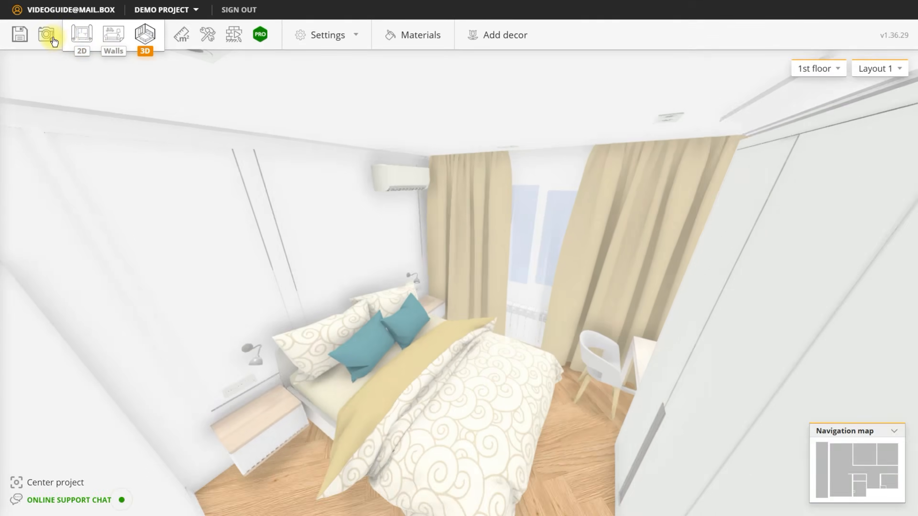
# - Save the bedroom's wide-angle 3D view as an image and browse the saved 3D pictures
pyautogui.click(69, 51)
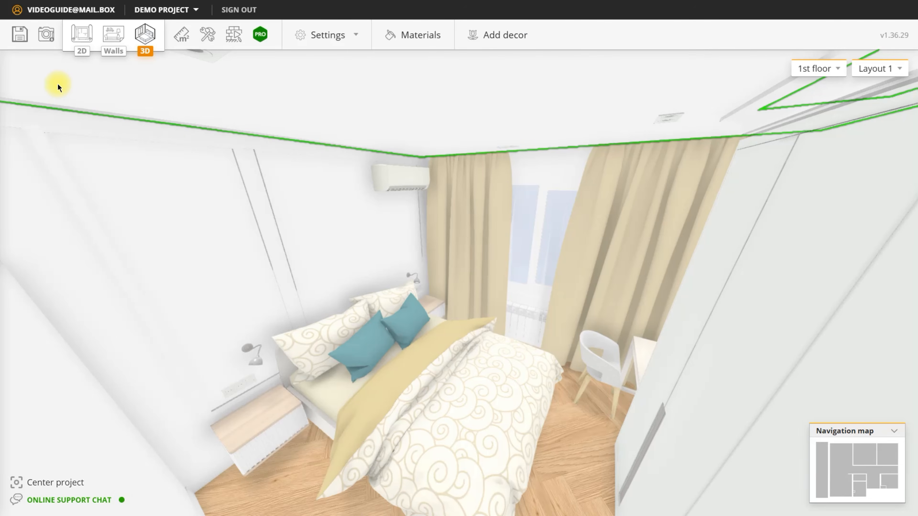
pyautogui.moveTo(379, 303); pyautogui.dragTo(397, 300)
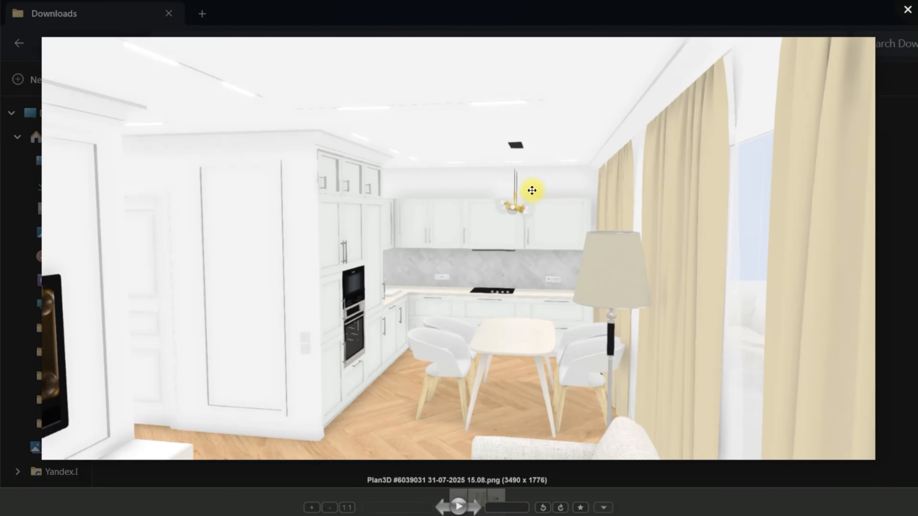
pyautogui.press('Right')
pyautogui.press('Right')
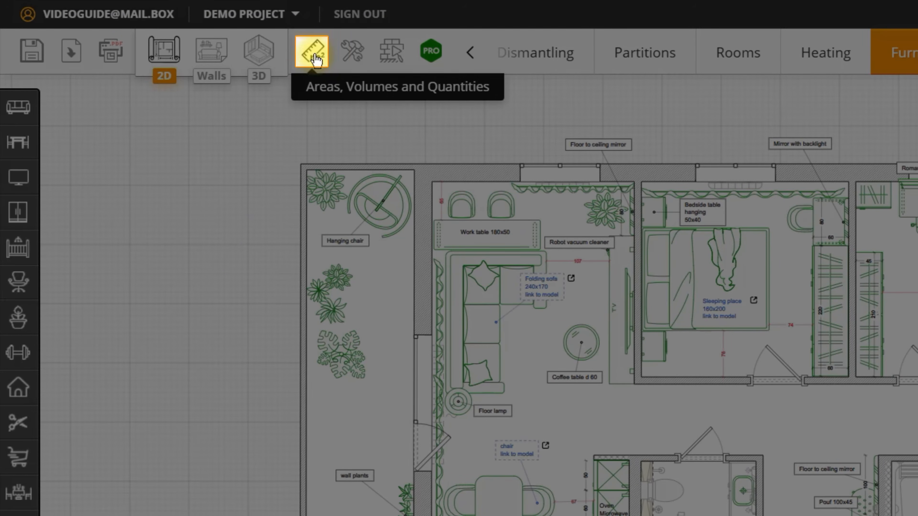
# - Open the project's Areas, Volumes and Quantities report and download it in Excel format
pyautogui.click(313, 55)
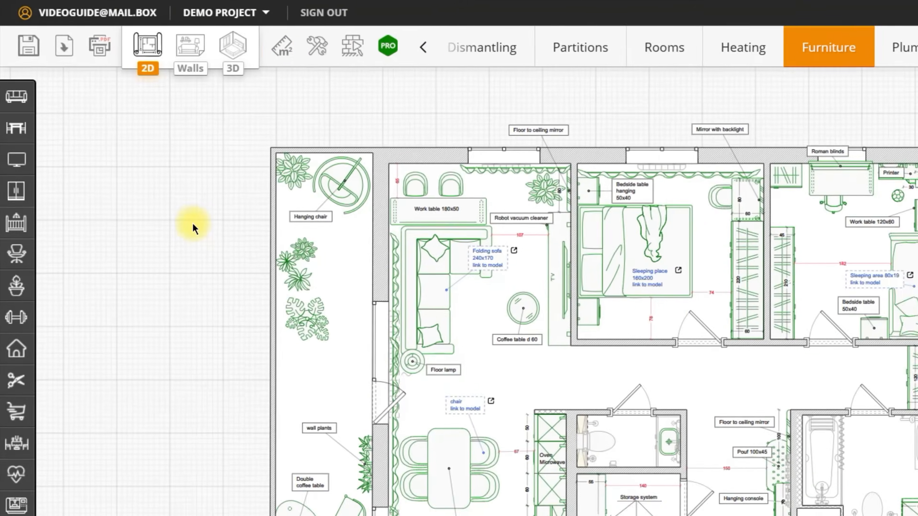
pyautogui.scroll(-8, 878, 272)
pyautogui.scroll(-15, 877, 271)
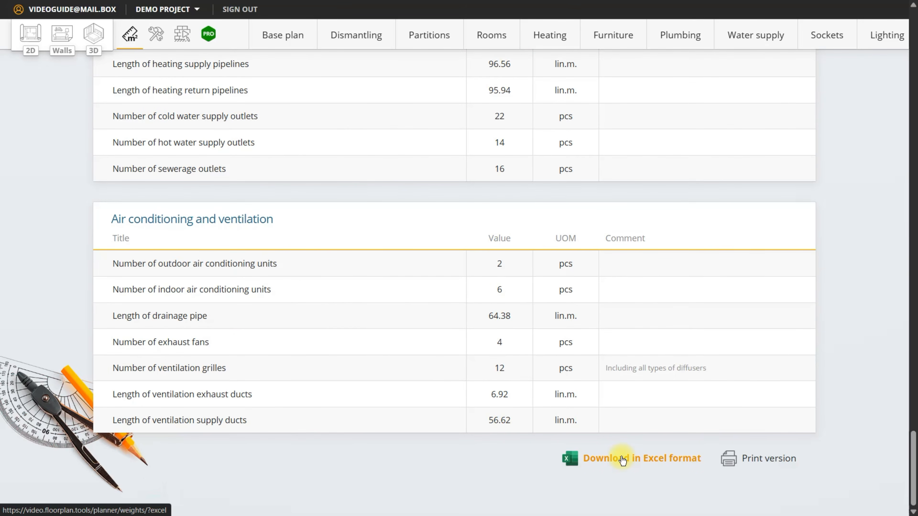
pyautogui.click(622, 459)
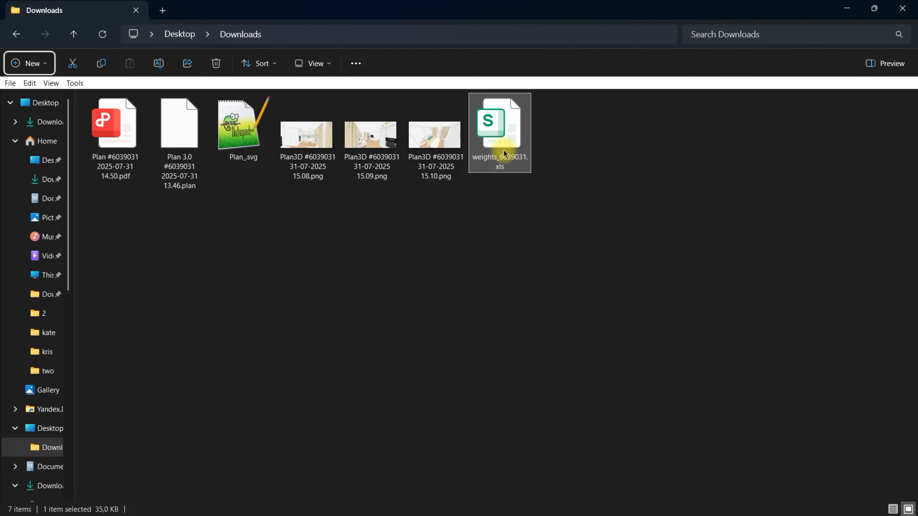
# - Open the downloaded quantities spreadsheet and review its measurements from general areas through electricity, heating and ventilation
pyautogui.doubleClick(504, 154)
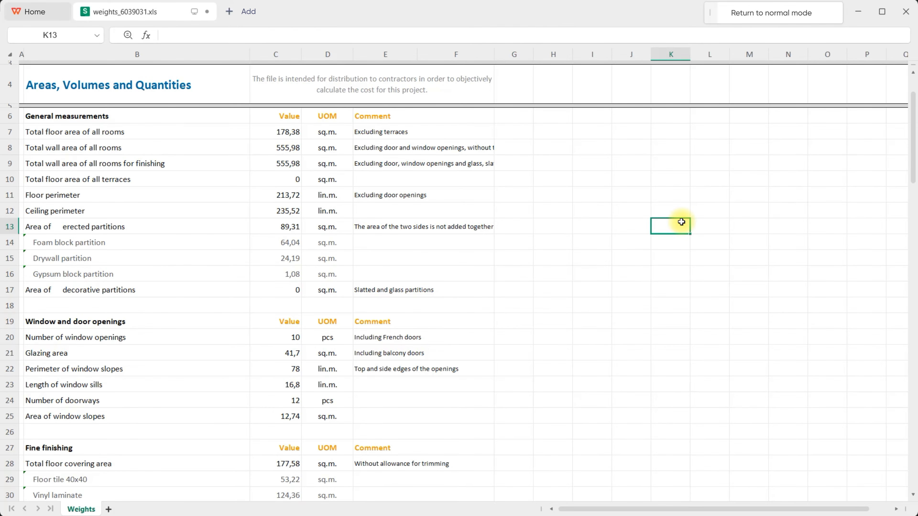
pyautogui.scroll(-13, 681, 222)
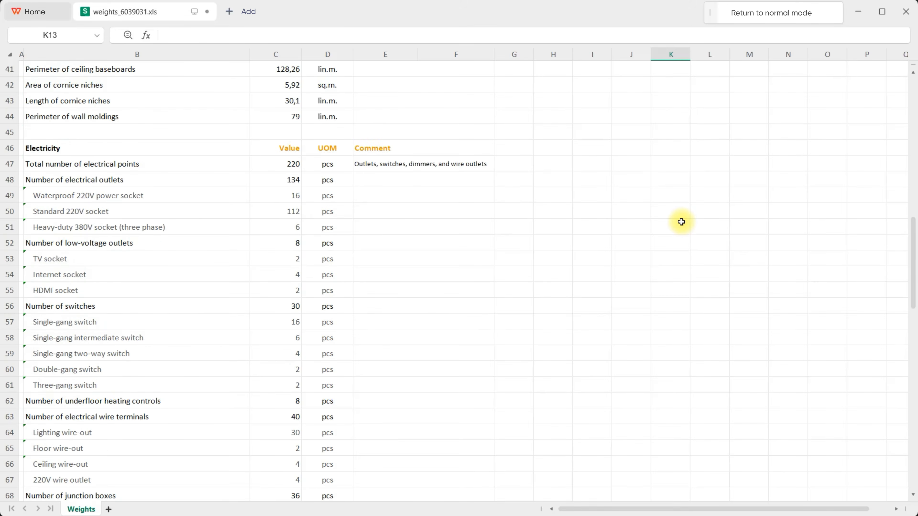
pyautogui.scroll(-17, 682, 222)
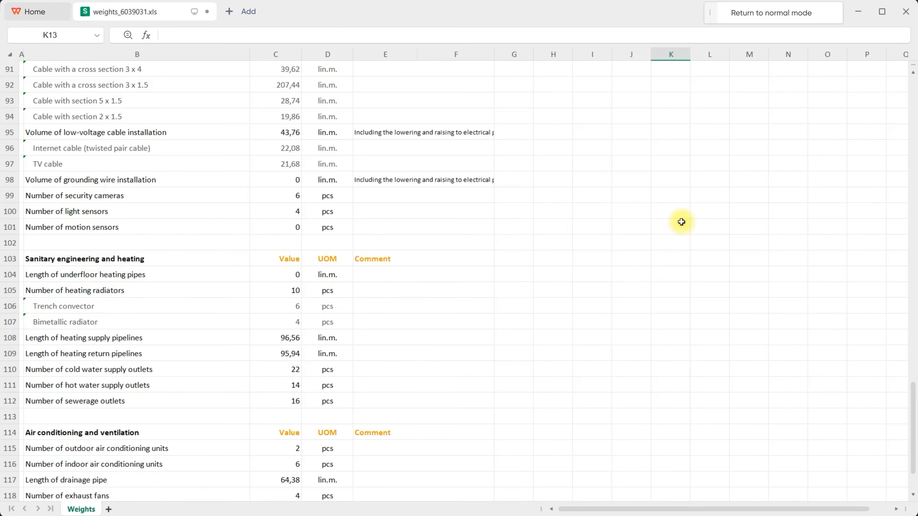
pyautogui.scroll(-6, 681, 222)
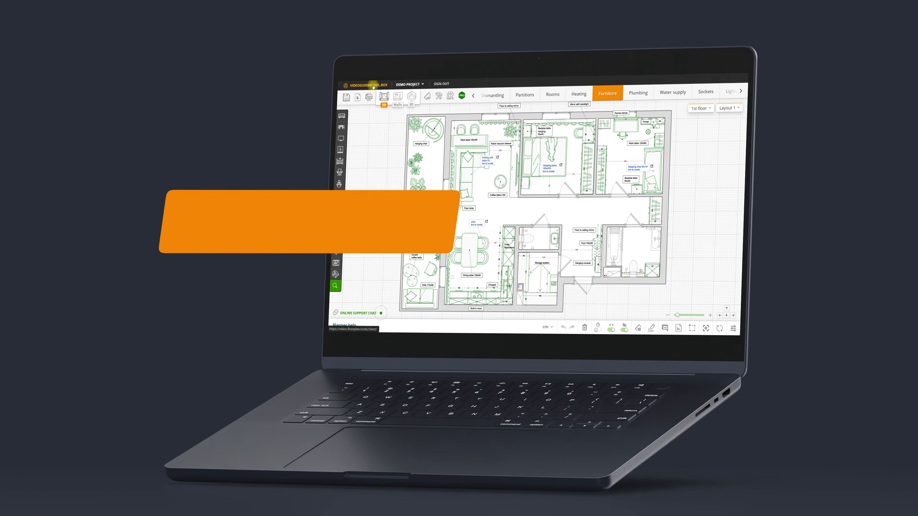
# - Open the user dashboard, expand the Demo project's details, review its backups for the active layout, and return to the project list
pyautogui.click(373, 87)
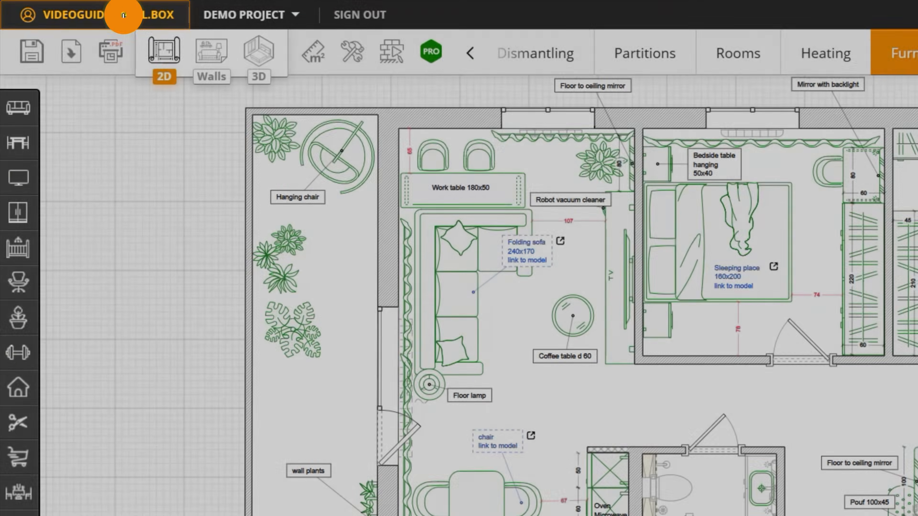
pyautogui.click(125, 16)
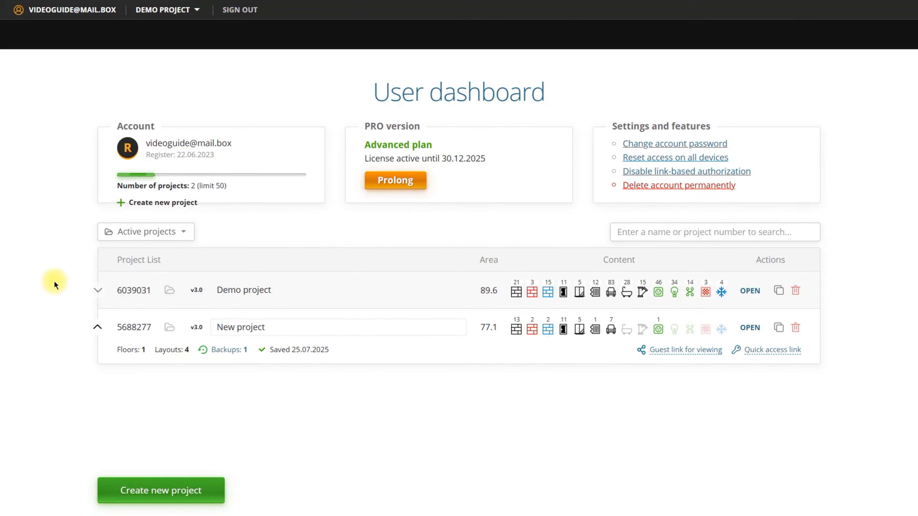
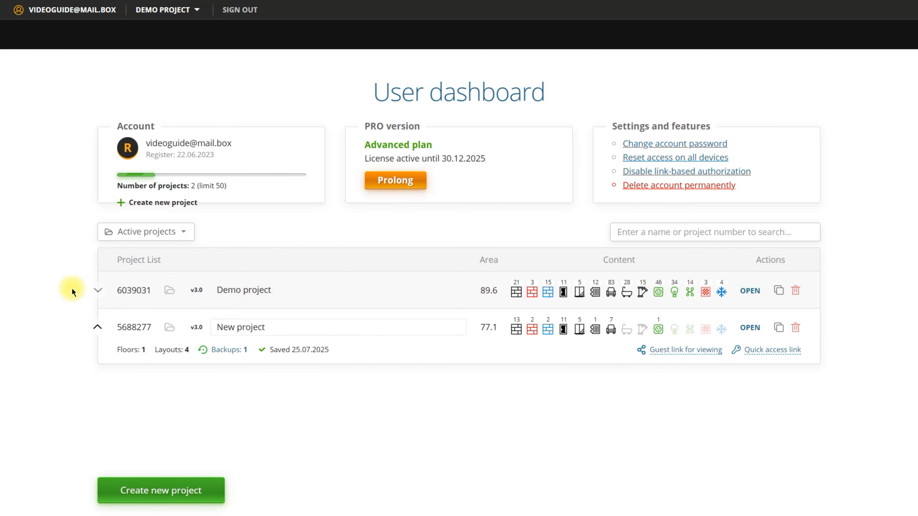
pyautogui.click(97, 293)
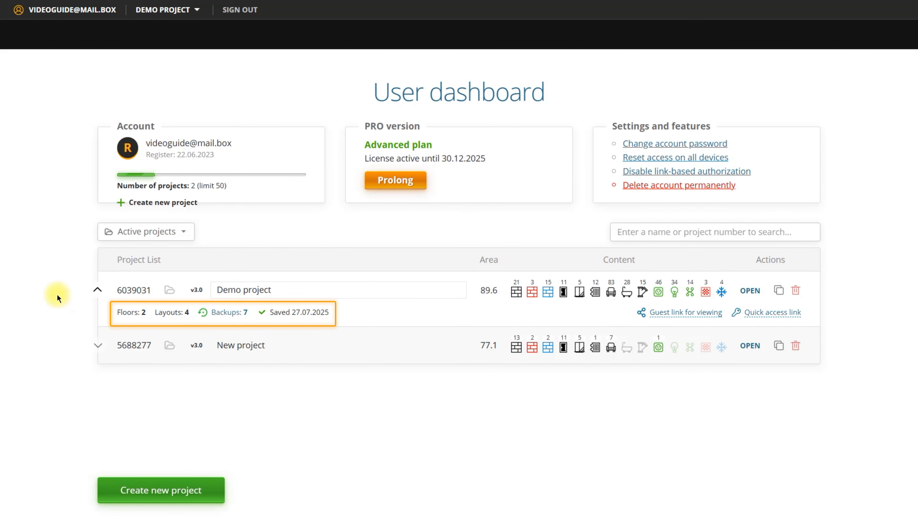
pyautogui.click(233, 315)
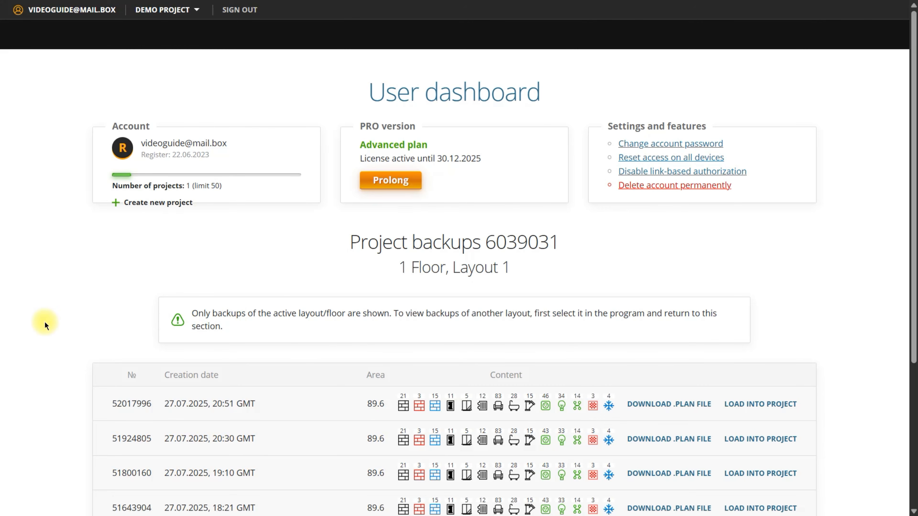
pyautogui.scroll(-5, 42, 324)
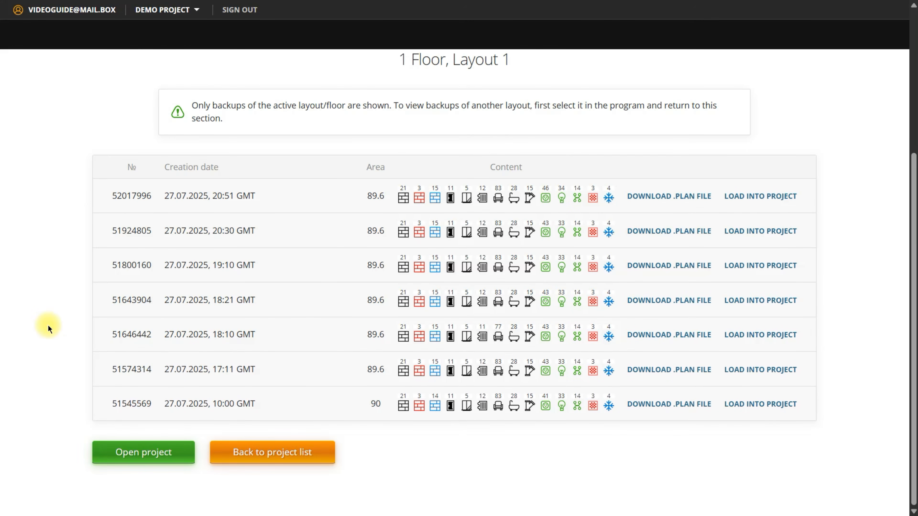
pyautogui.click(277, 456)
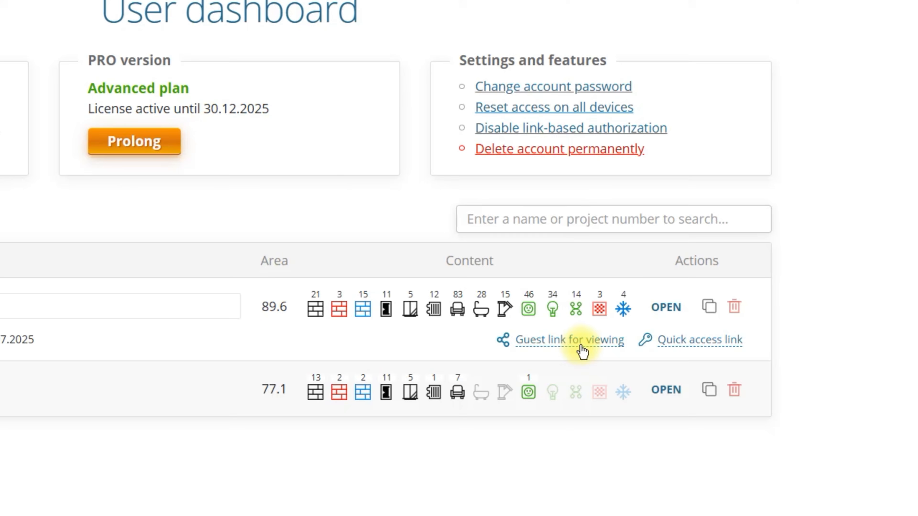
# - Enable guest access for viewing the Demo project and copy its guest link
pyautogui.click(582, 349)
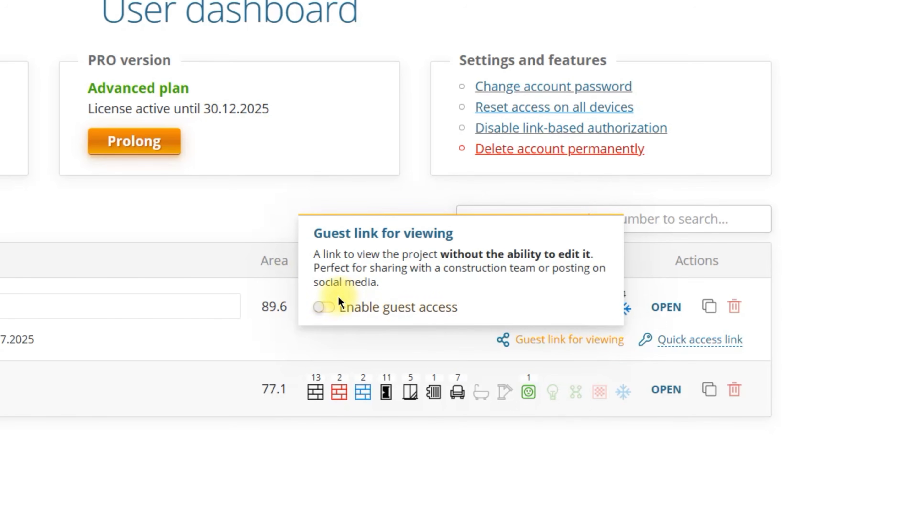
pyautogui.click(325, 307)
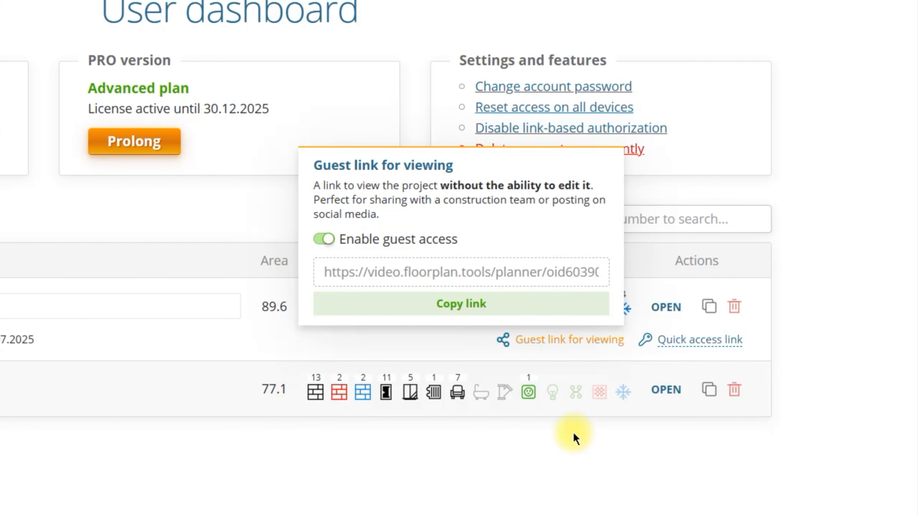
pyautogui.click(455, 304)
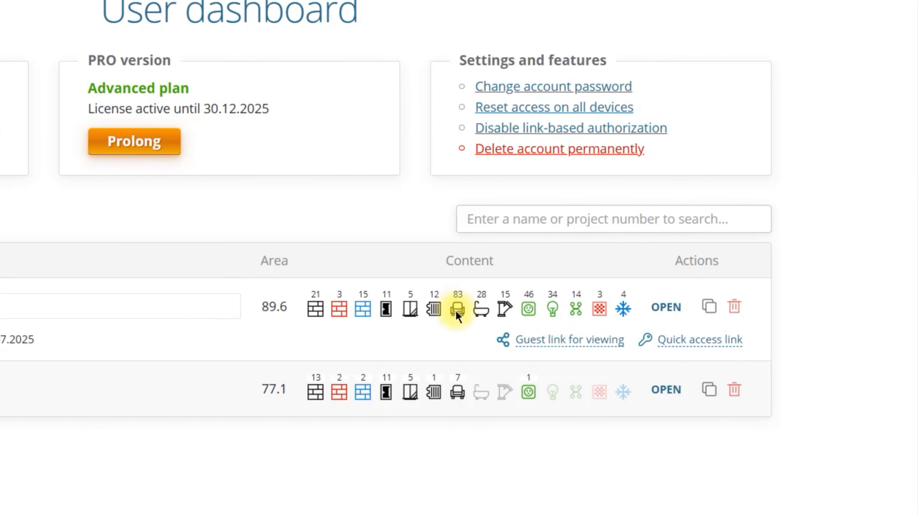
# - Enable quick access for editing the Demo project and copy its quick access link
pyautogui.click(700, 344)
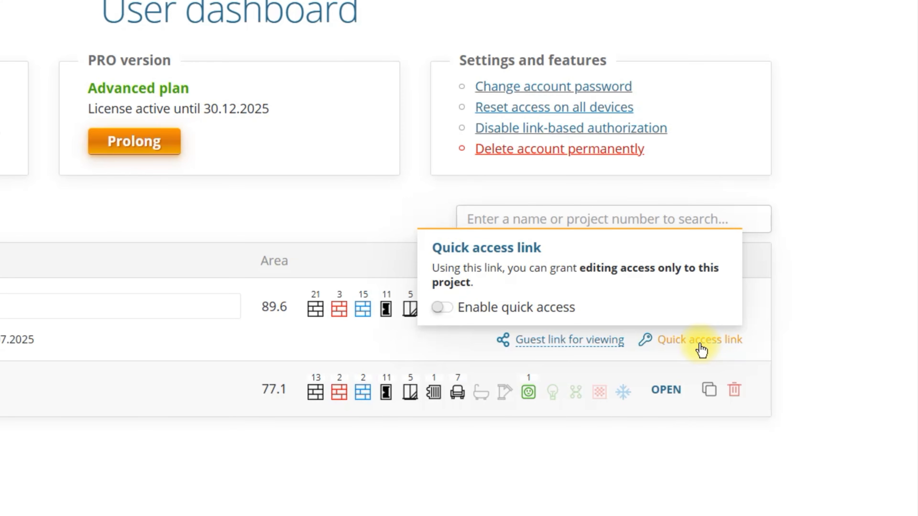
pyautogui.click(445, 307)
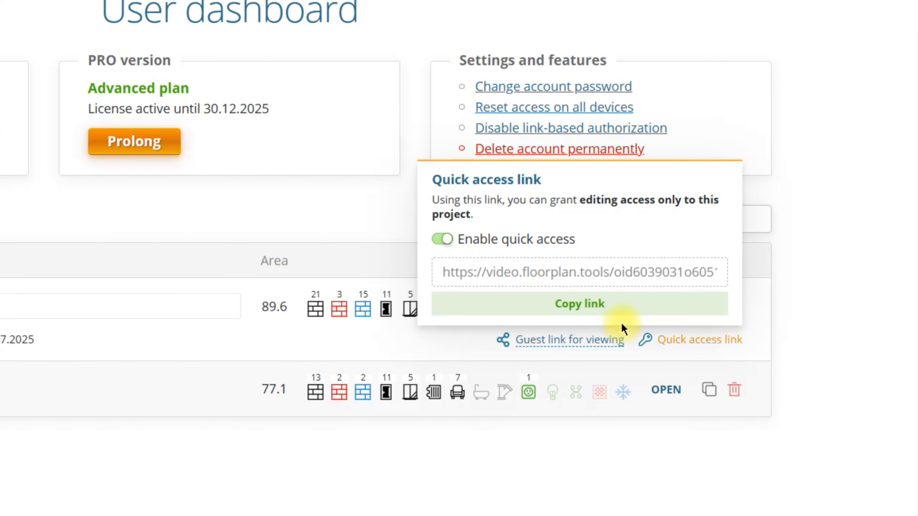
pyautogui.click(645, 311)
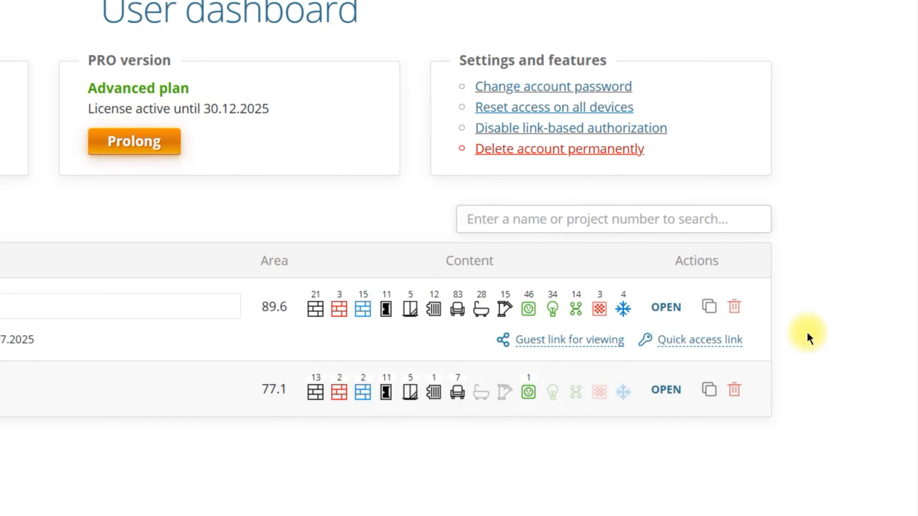
# - Turn off both guest access and quick access for the Demo project
pyautogui.click(588, 342)
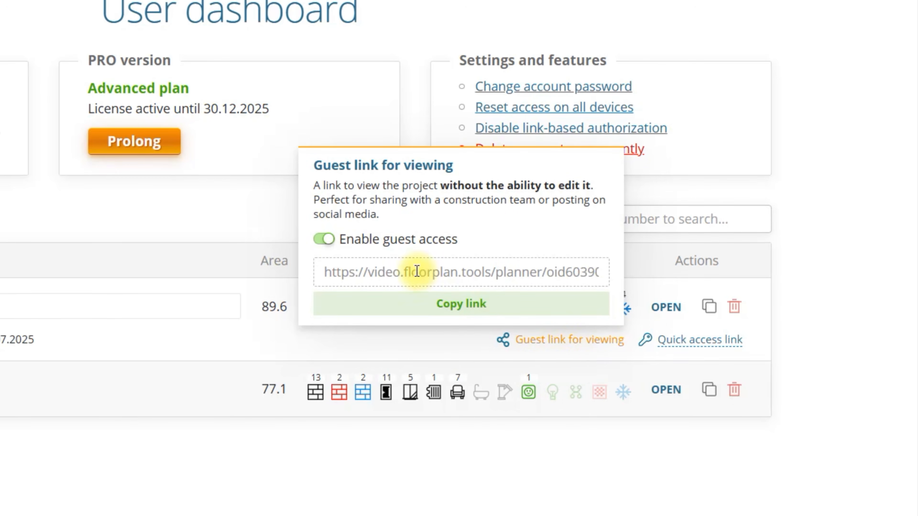
pyautogui.click(324, 238)
pyautogui.click(714, 340)
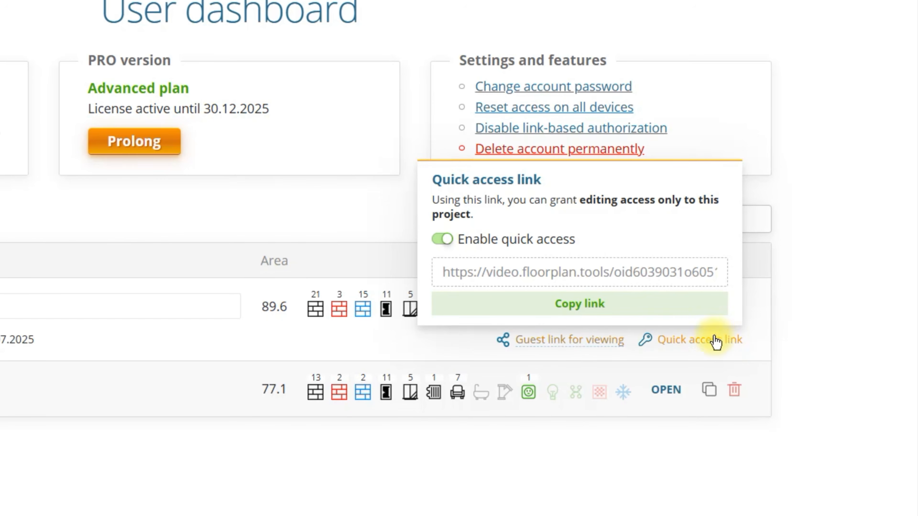
pyautogui.click(448, 238)
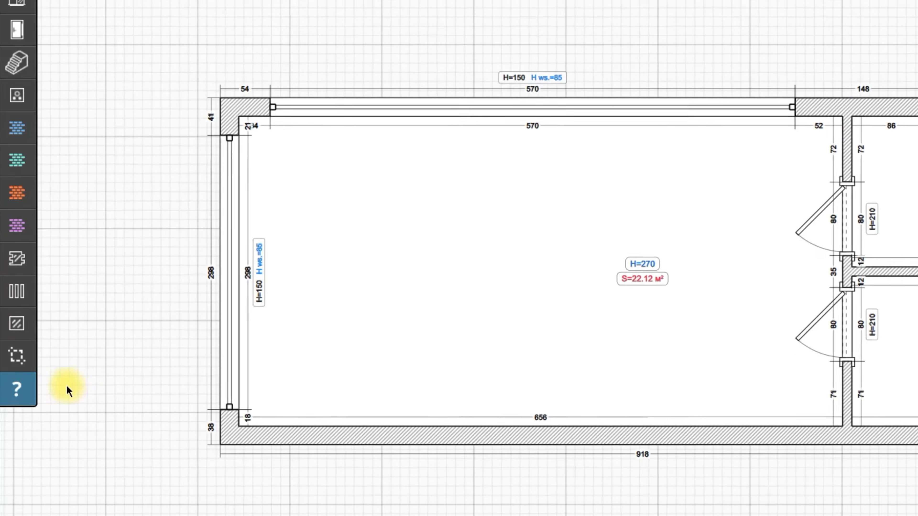
# - Open Help and Support from the Partitions sheet and read through the step-by-step guide and the frequently asked questions
pyautogui.moveTo(12, 350)
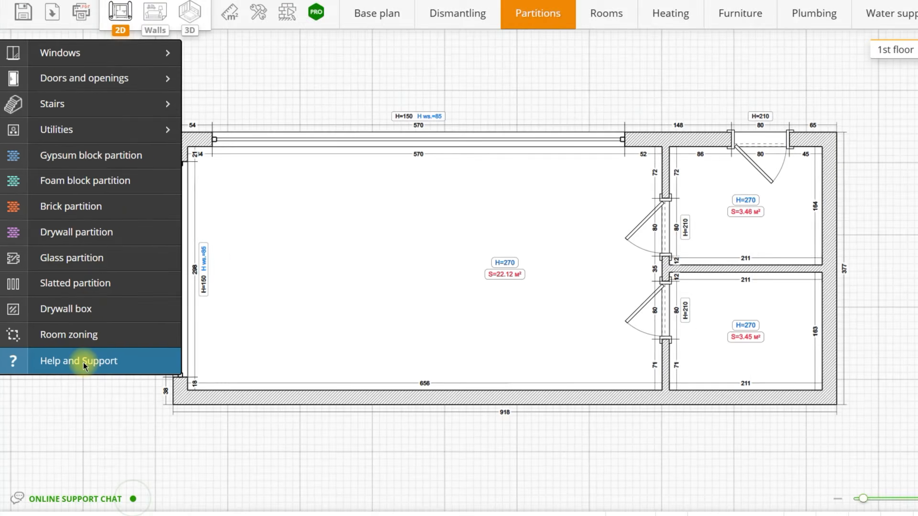
pyautogui.click(113, 399)
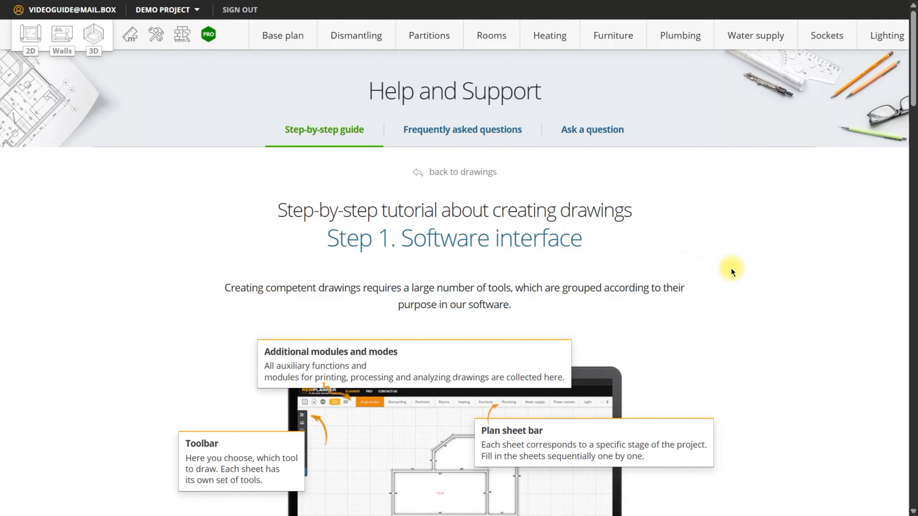
pyautogui.scroll(-20, 832, 294)
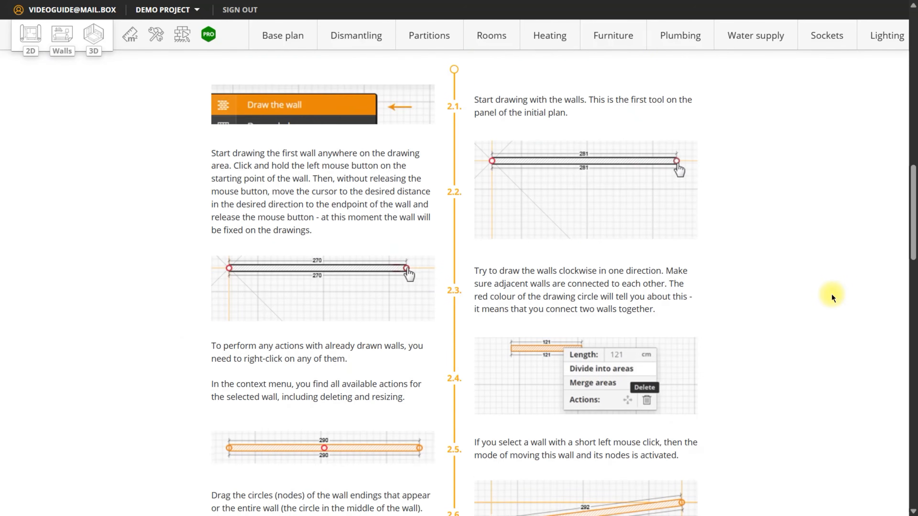
pyautogui.scroll(-20, 831, 294)
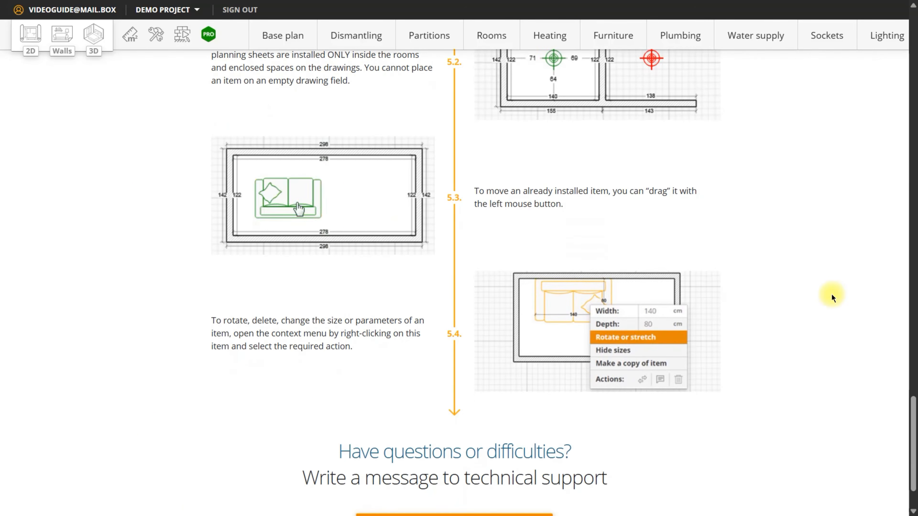
pyautogui.scroll(-2, 831, 294)
pyautogui.scroll(20, 893, 445)
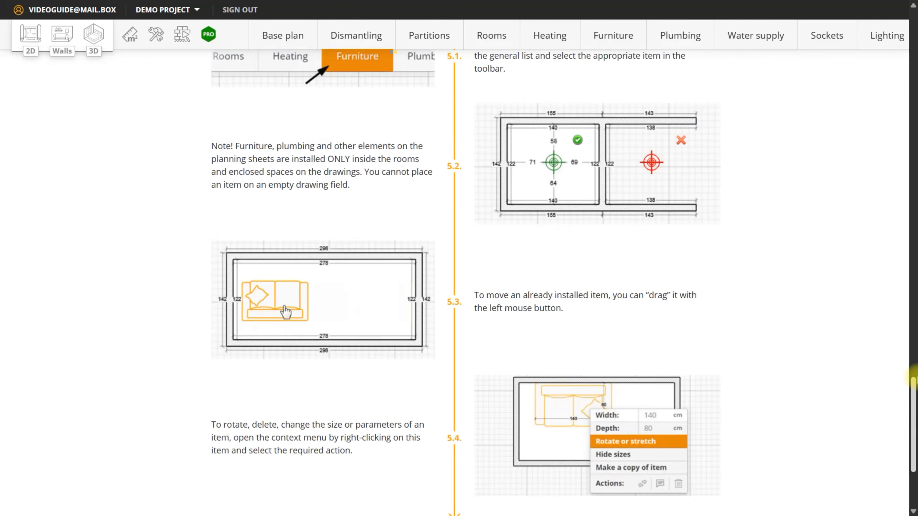
pyautogui.click(462, 130)
pyautogui.scroll(-20, 801, 261)
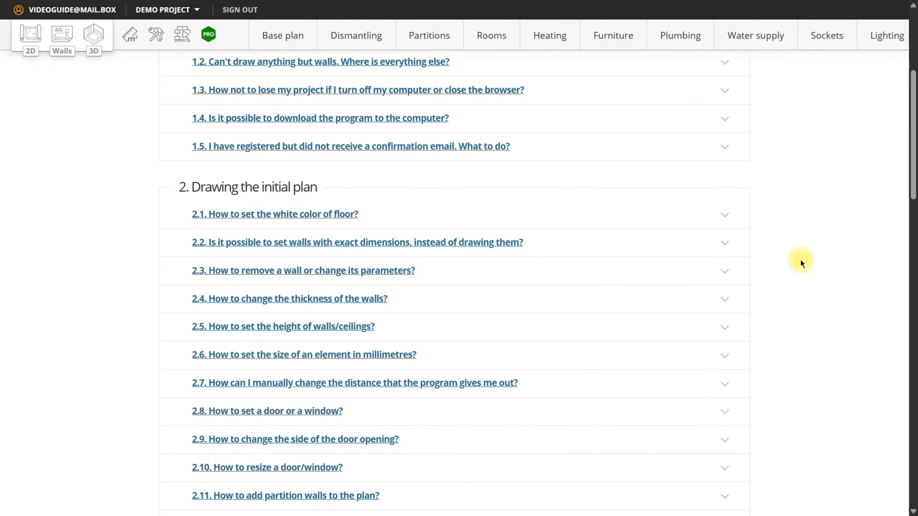
pyautogui.scroll(-12, 801, 259)
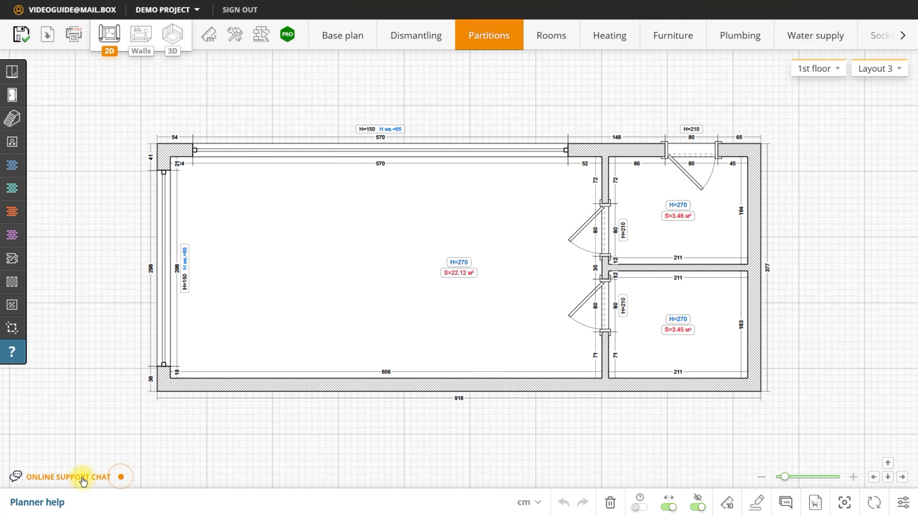
# - Open the online support chat and send "Hi! Where can i find the tool for measuring distances?"
pyautogui.click(83, 478)
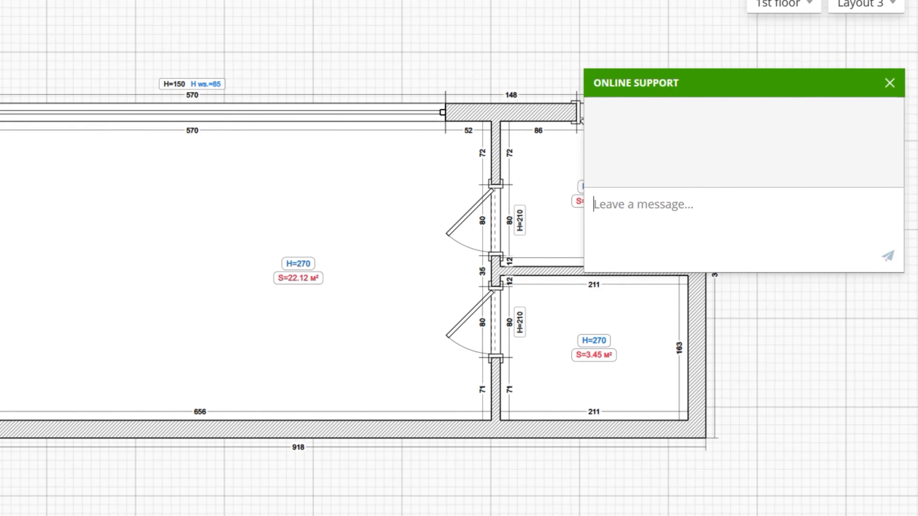
pyautogui.write('Hi! Where')
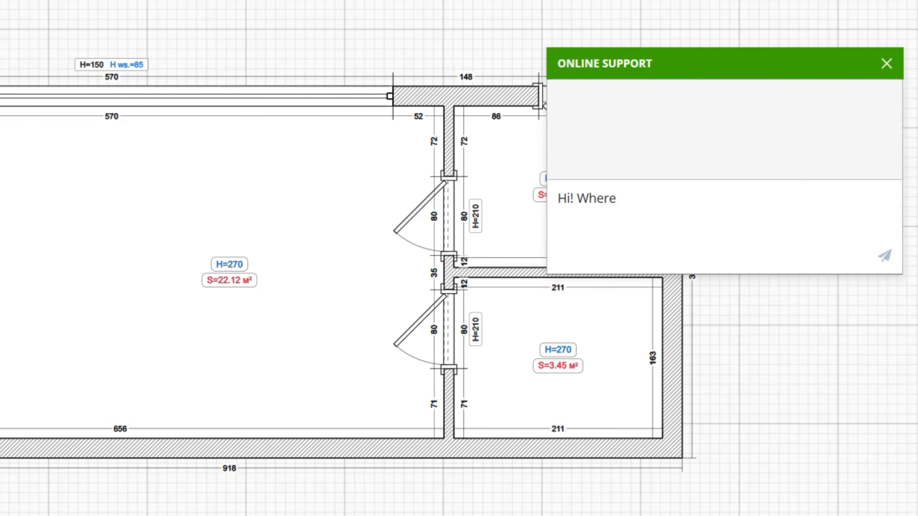
pyautogui.write(' can i find the tool')
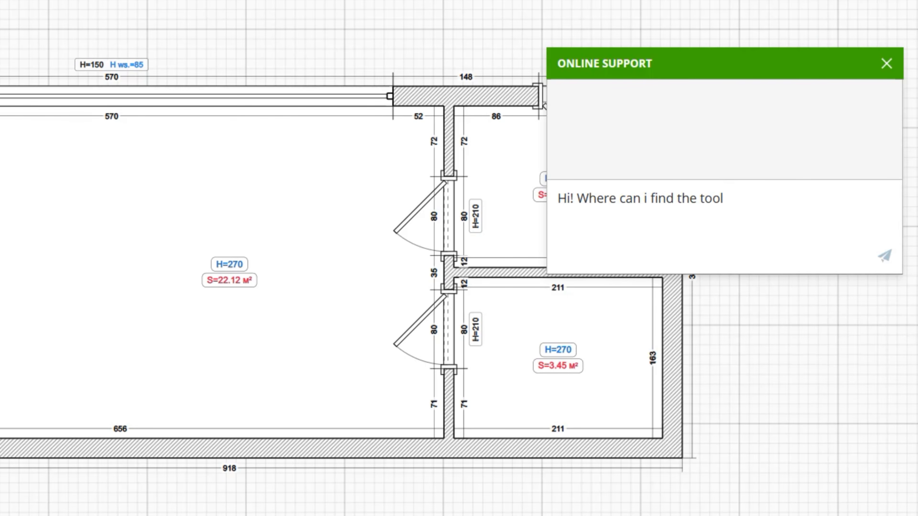
pyautogui.write(' for measuring')
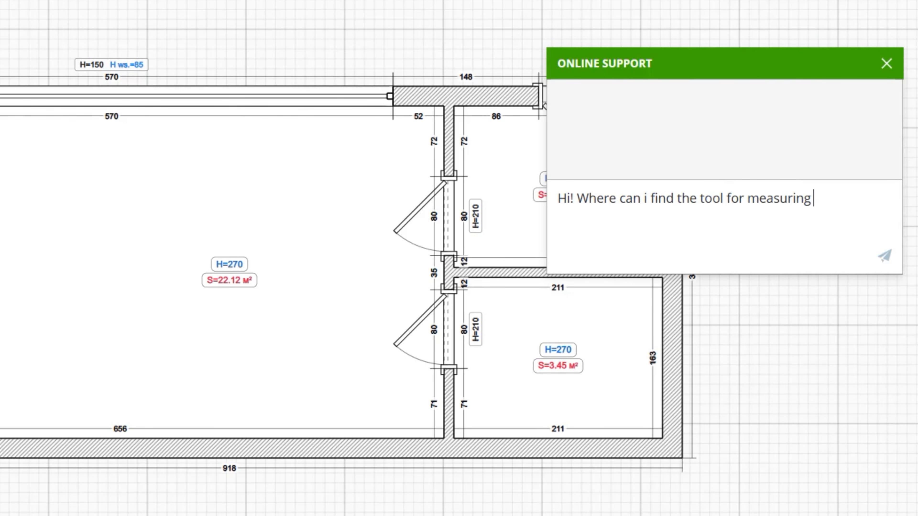
pyautogui.write(' distances?')
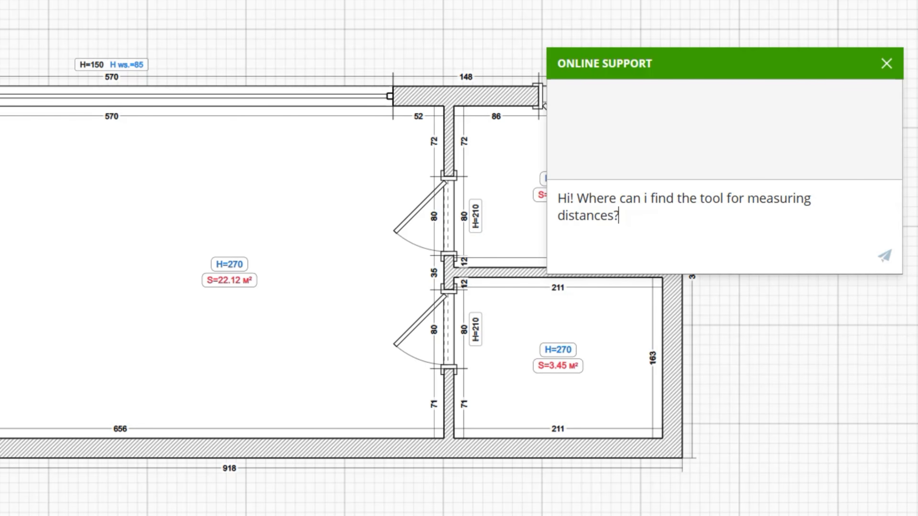
pyautogui.press('Return')
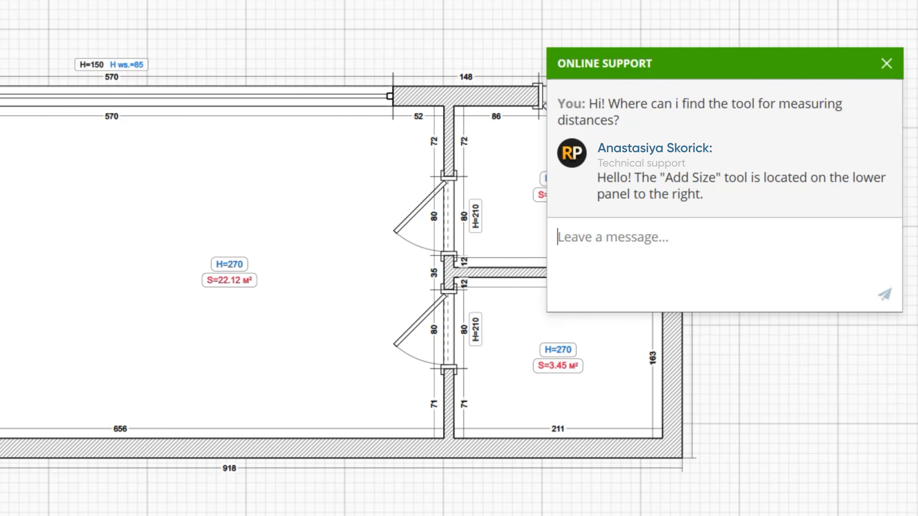
# - Reply "Thank you!" in the support chat and send "One more question - can i design a ventilation system here?"
pyautogui.write('Than')
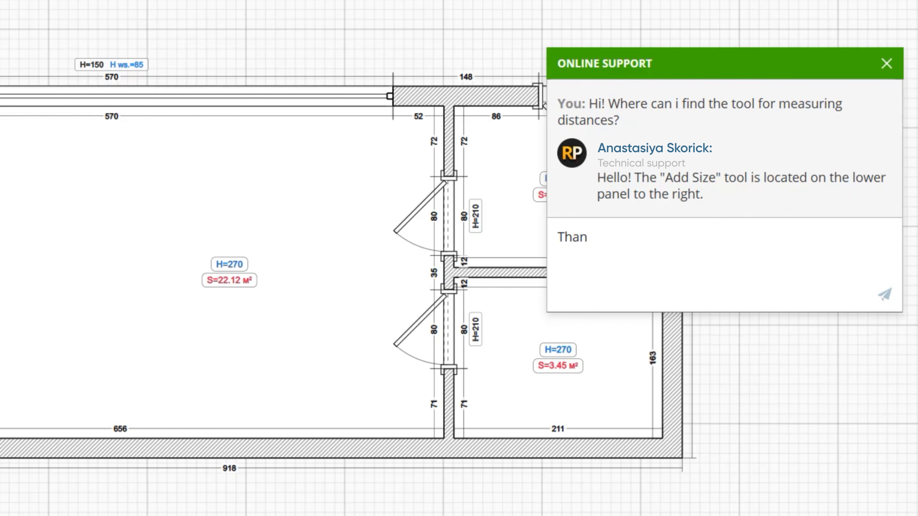
pyautogui.write('k you!')
pyautogui.press('Return')
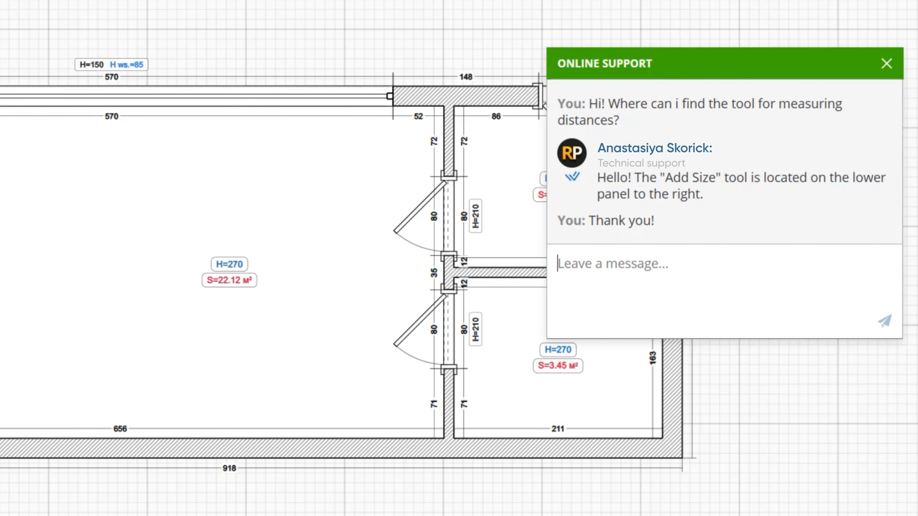
pyautogui.write('One more question -')
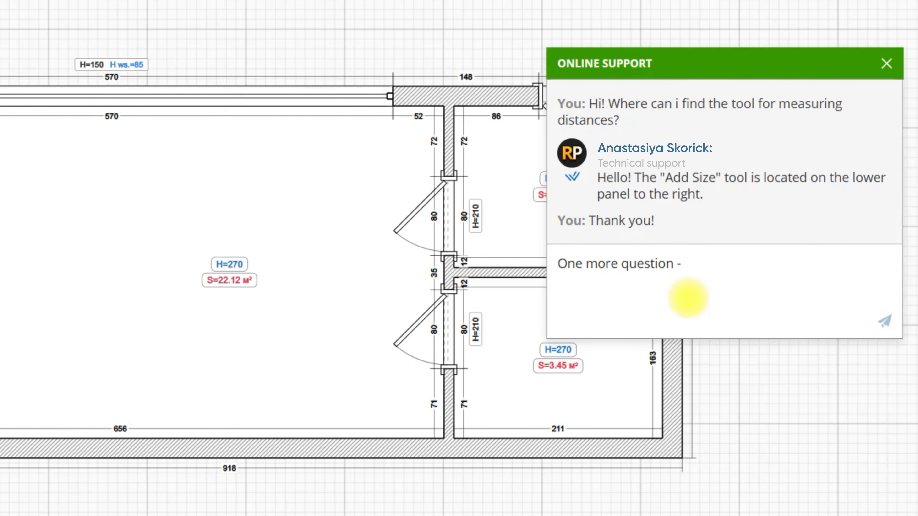
pyautogui.write(' can i design a v')
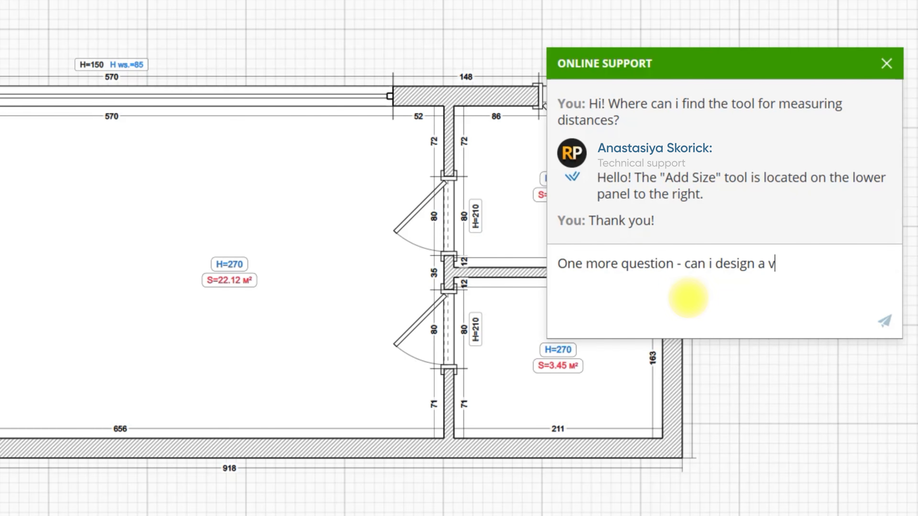
pyautogui.write('entilation system he')
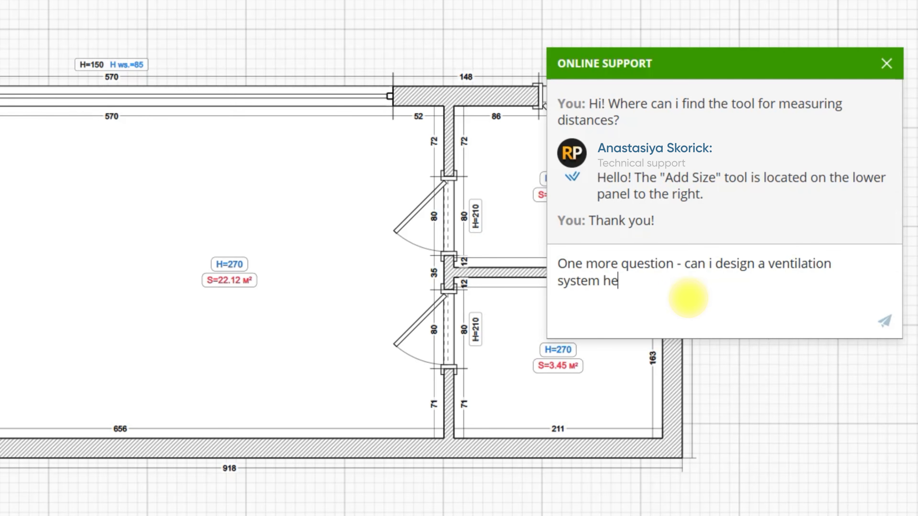
pyautogui.write('re?')
pyautogui.press('Return')
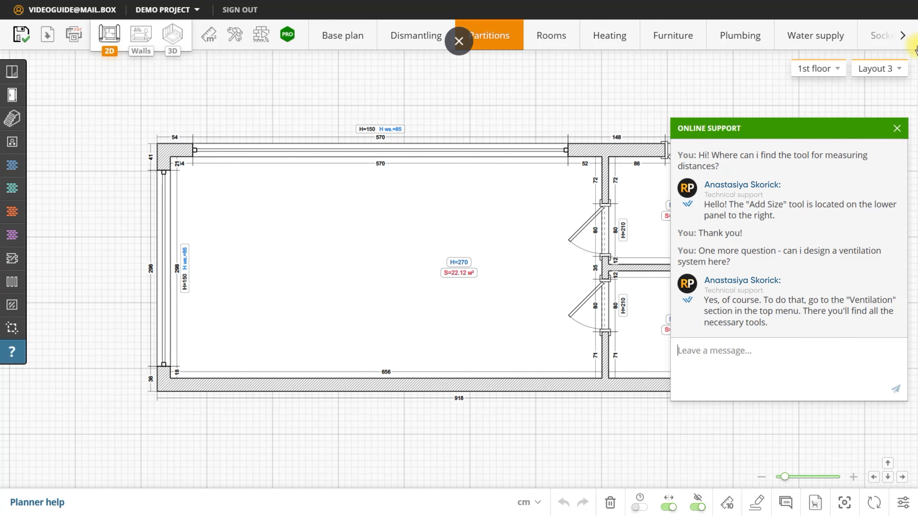
# - Switch the plan to the Ventilation sheet and display its list of drawing tools
pyautogui.click(902, 36)
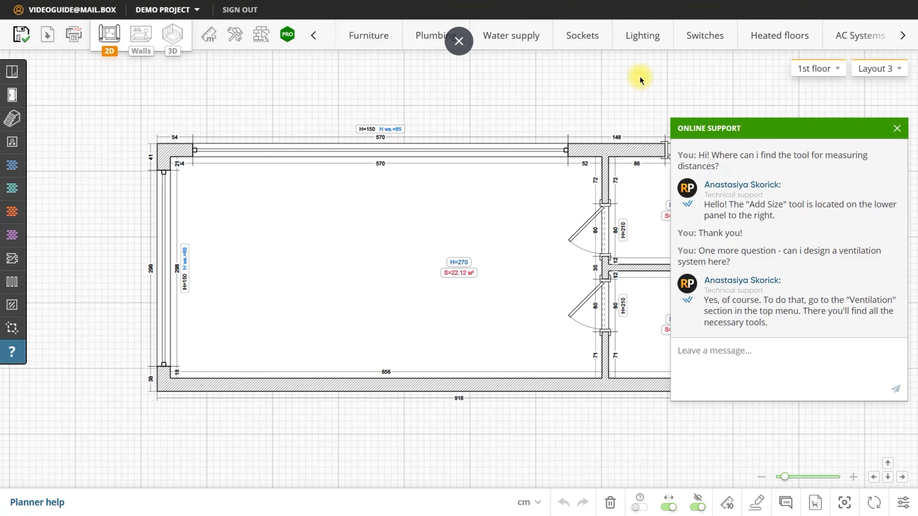
pyautogui.click(896, 39)
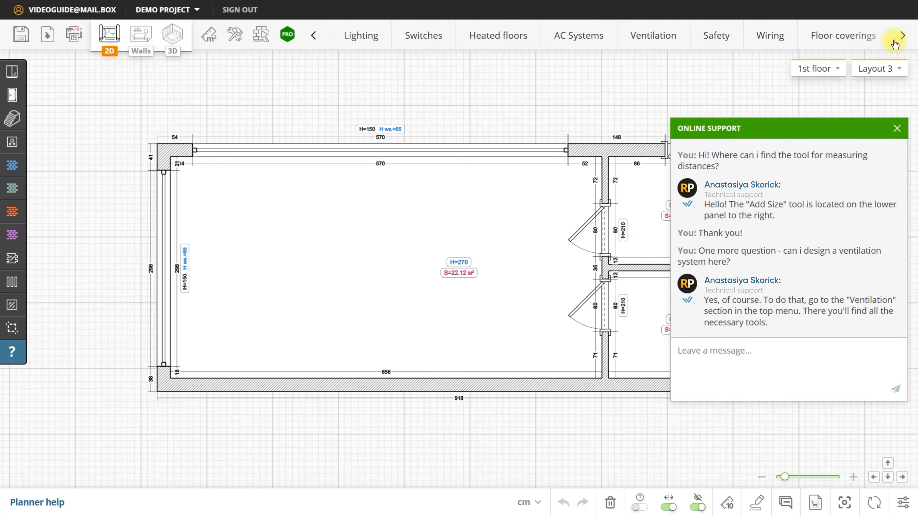
pyautogui.click(631, 41)
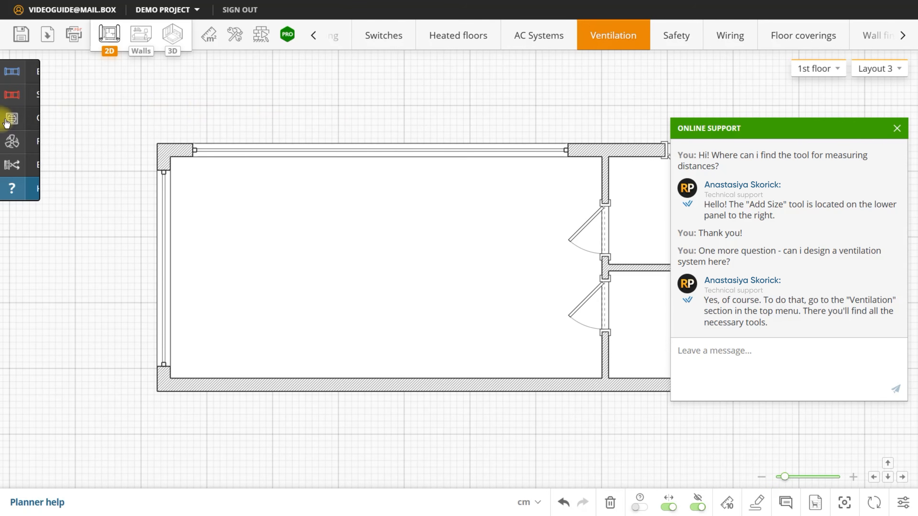
pyautogui.moveTo(7, 122)
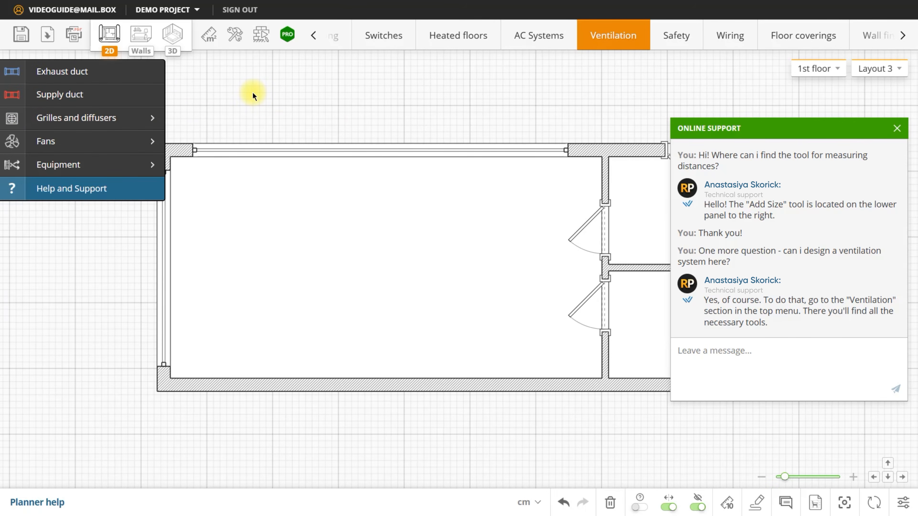